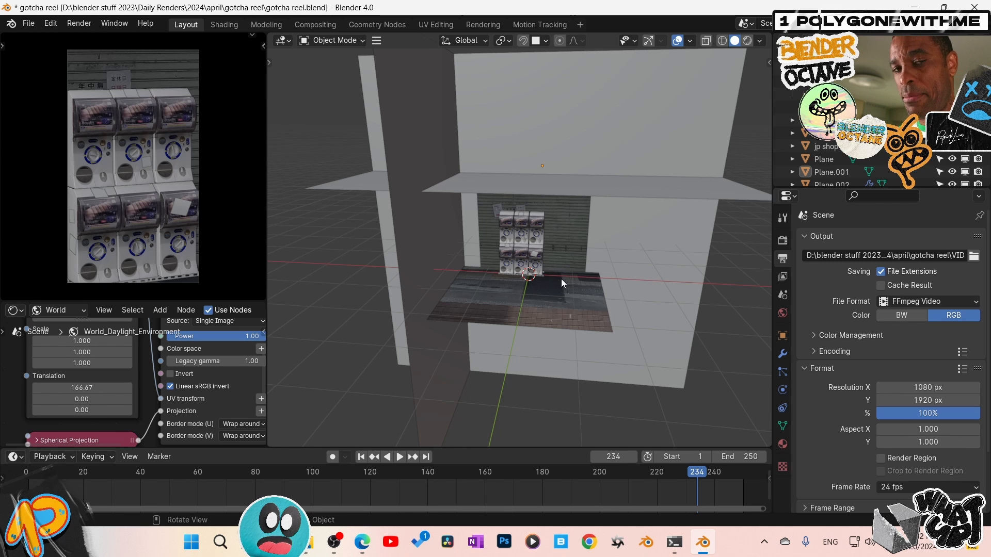
Examine the street scene and its block of six capsule machines from several angles and distances.
drag(607, 275, 587, 289)
scroll(588, 290, up, 2)
scroll(587, 289, up, 2)
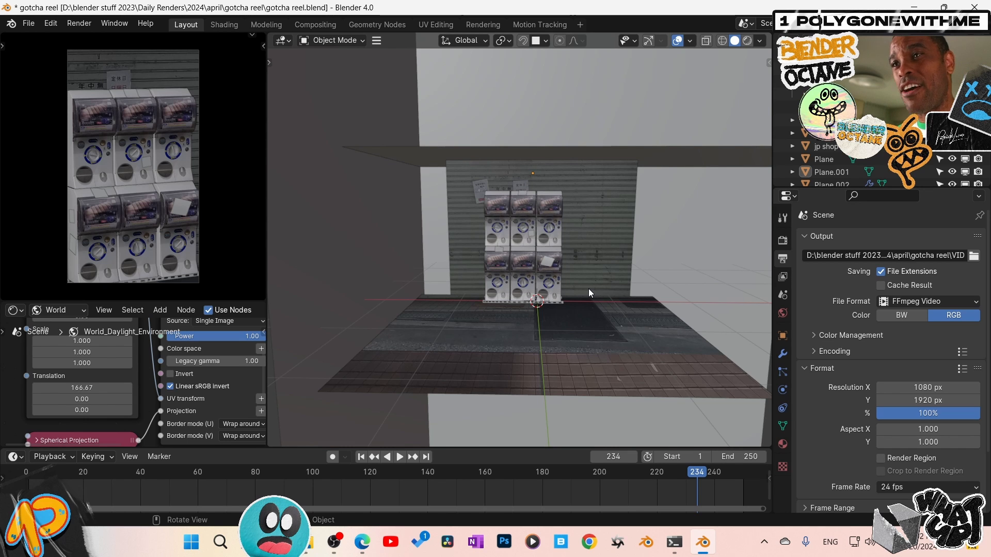
scroll(588, 289, down, 2)
drag(596, 284, 563, 314)
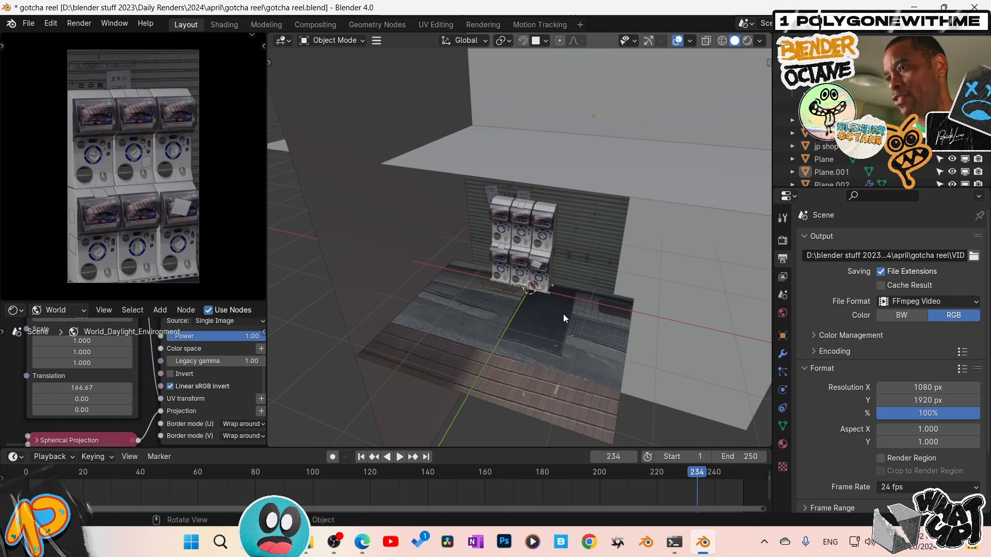
drag(618, 310, 612, 268)
scroll(645, 293, up, 5)
scroll(578, 346, up, 5)
scroll(573, 295, down, 3)
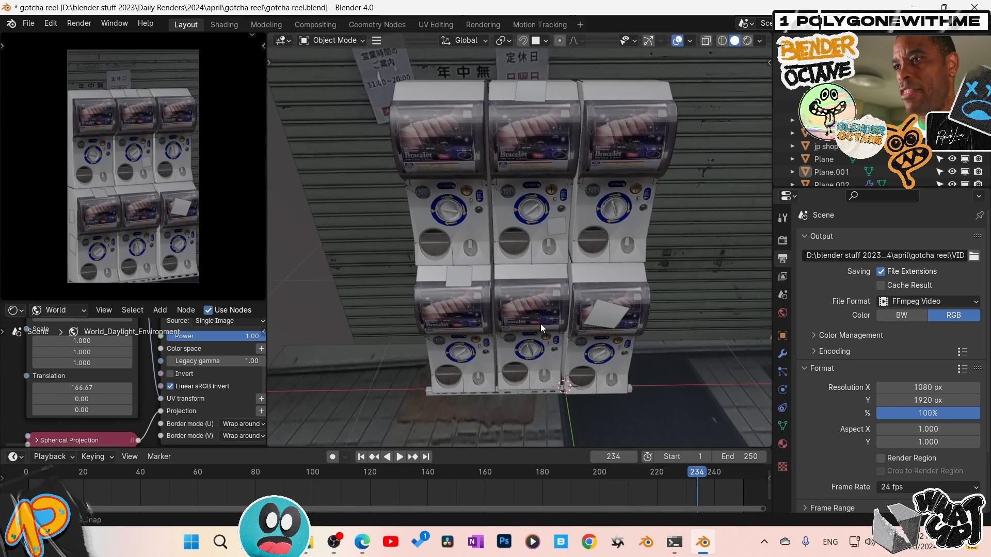
drag(540, 324, 572, 295)
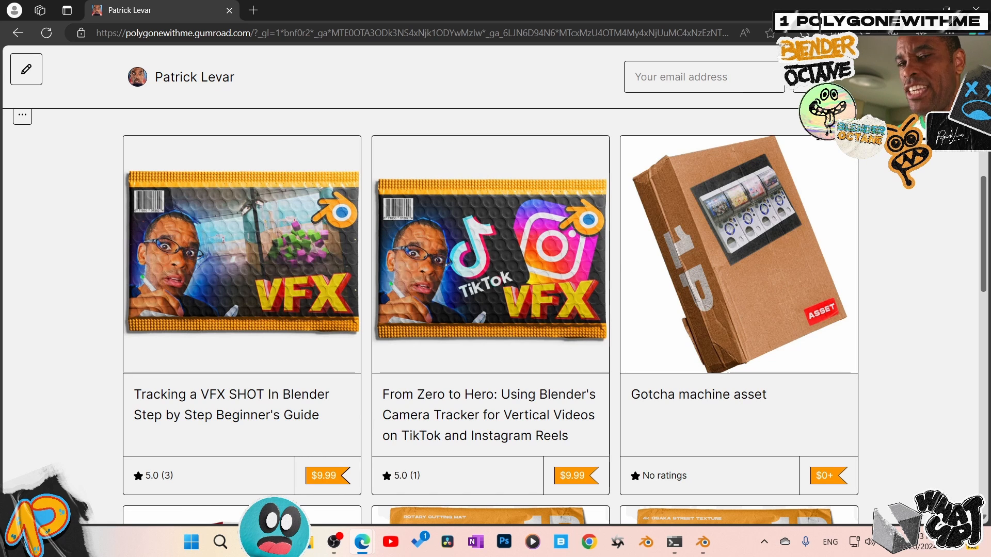
Switch to the browser and look through the Gumroad store products around the Gotcha machine asset.
scroll(805, 227, down, 3)
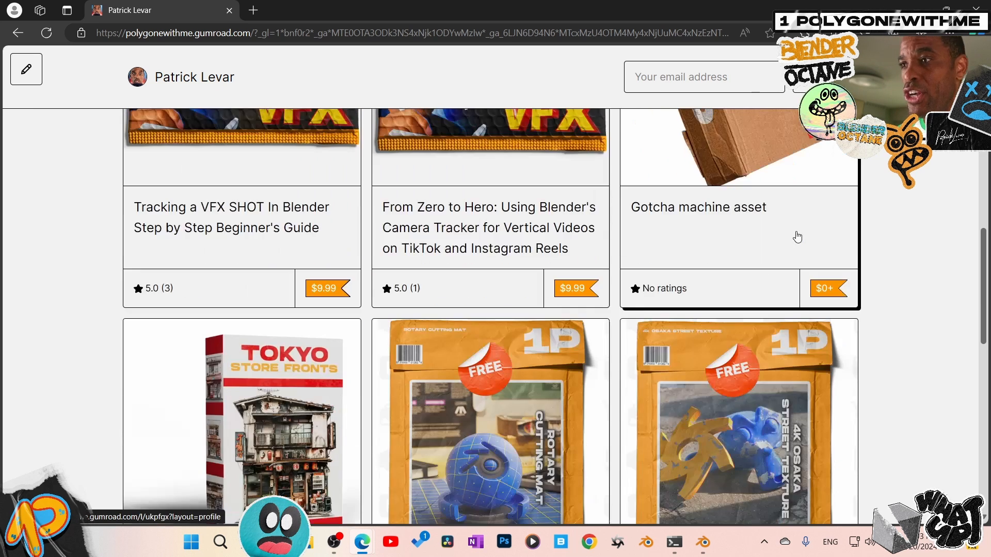
scroll(792, 239, up, 3)
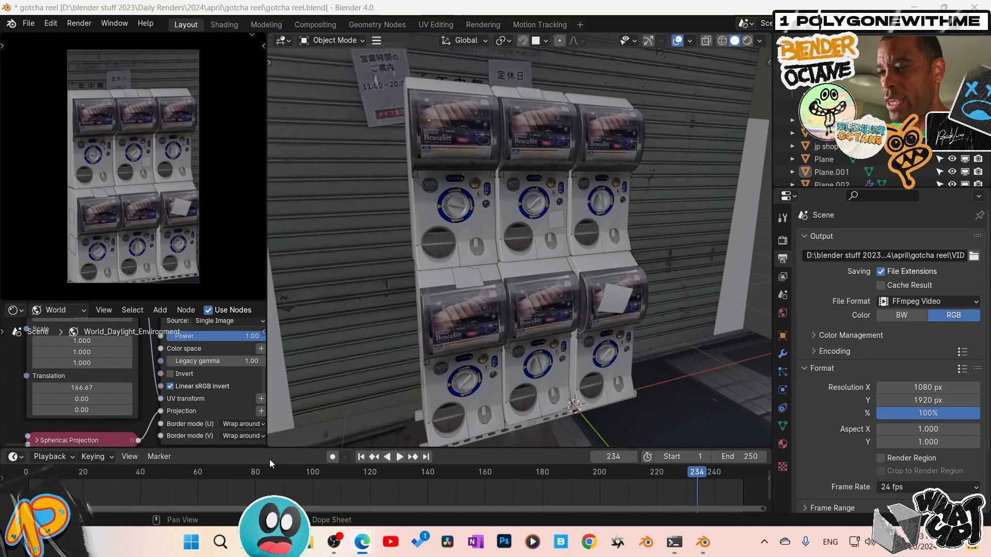
Switch back to Blender, inspect the capsule machines from both sides and select the shutter wall behind them.
drag(516, 271, 528, 266)
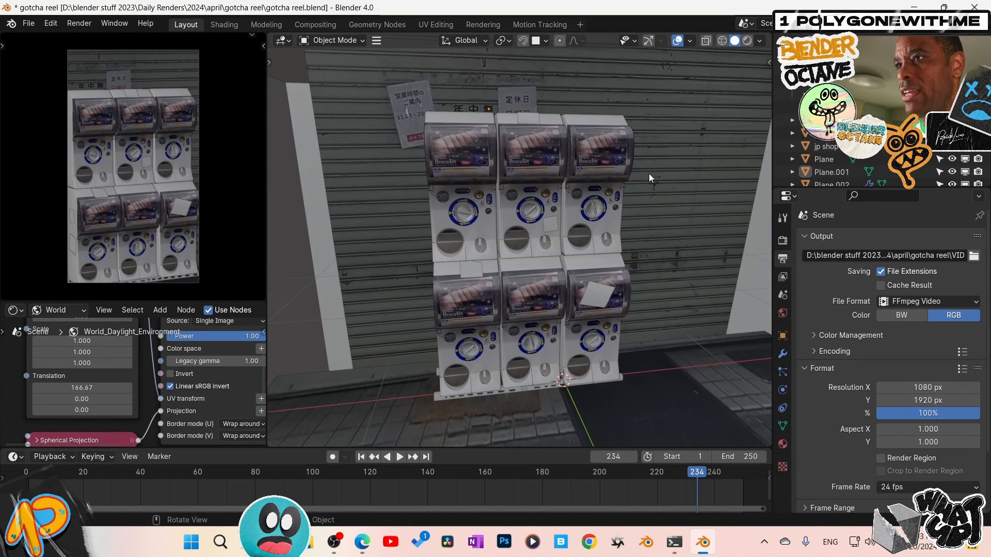
drag(668, 165, 421, 192)
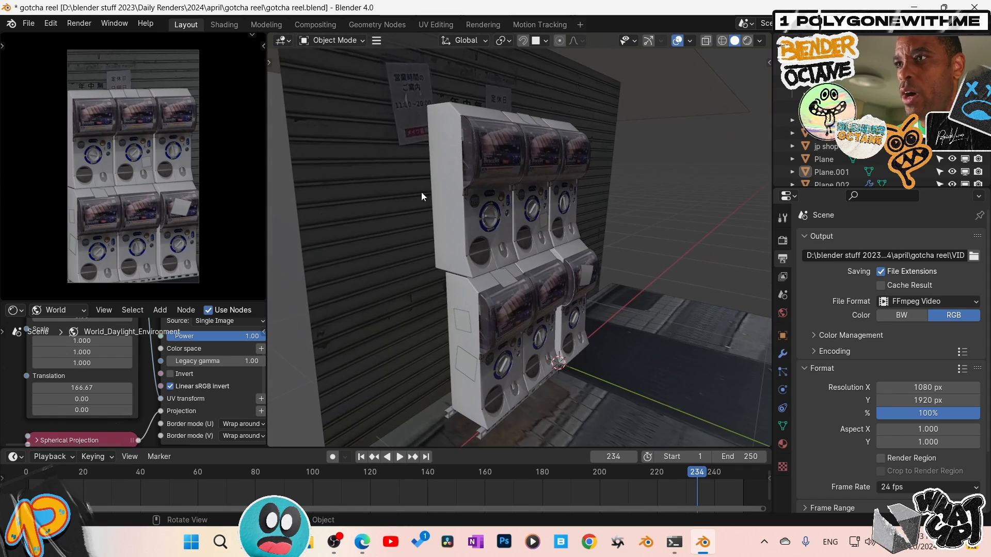
click(411, 182)
drag(487, 282, 535, 273)
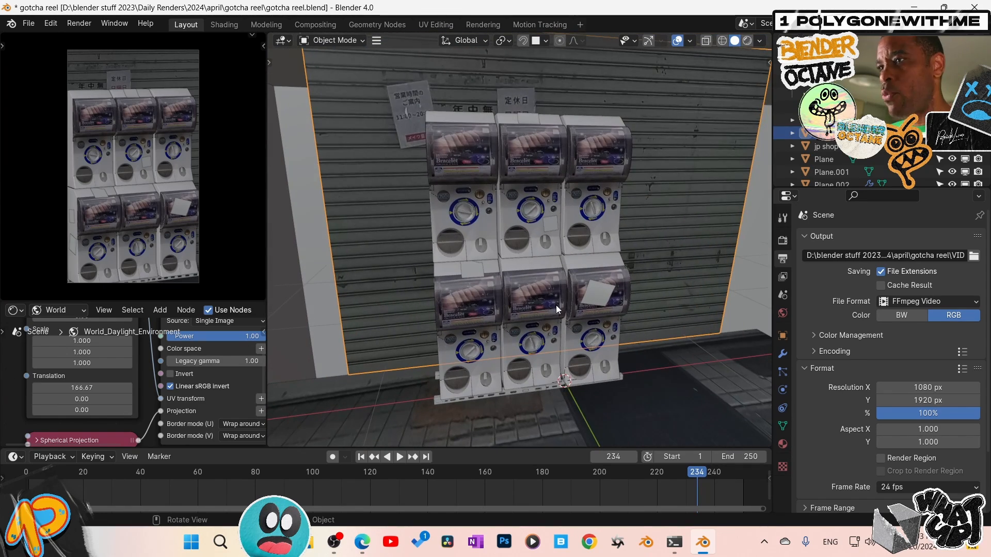
drag(556, 305, 592, 292)
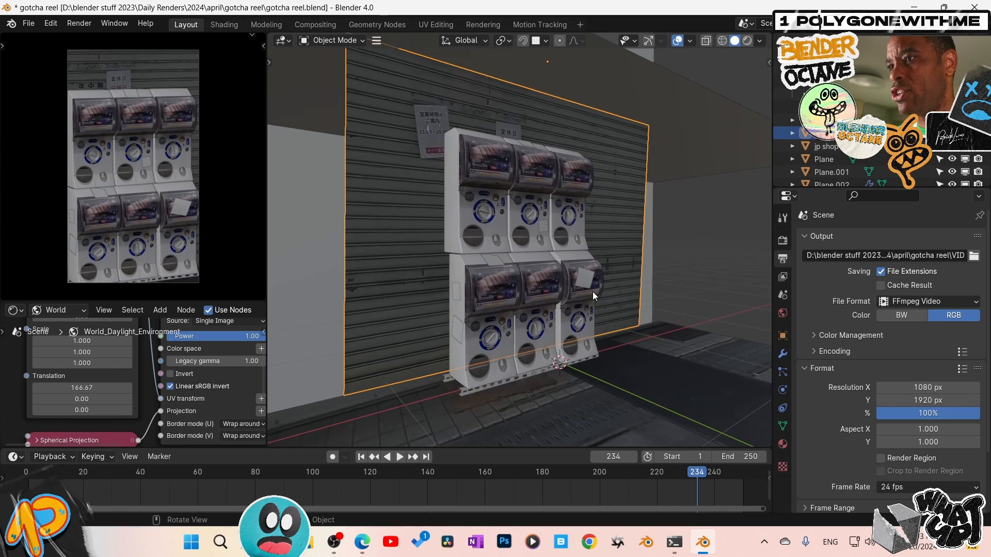
Review the Octane kernel quality settings of the scene in an enlarged view, including samples and ray depths.
click(783, 240)
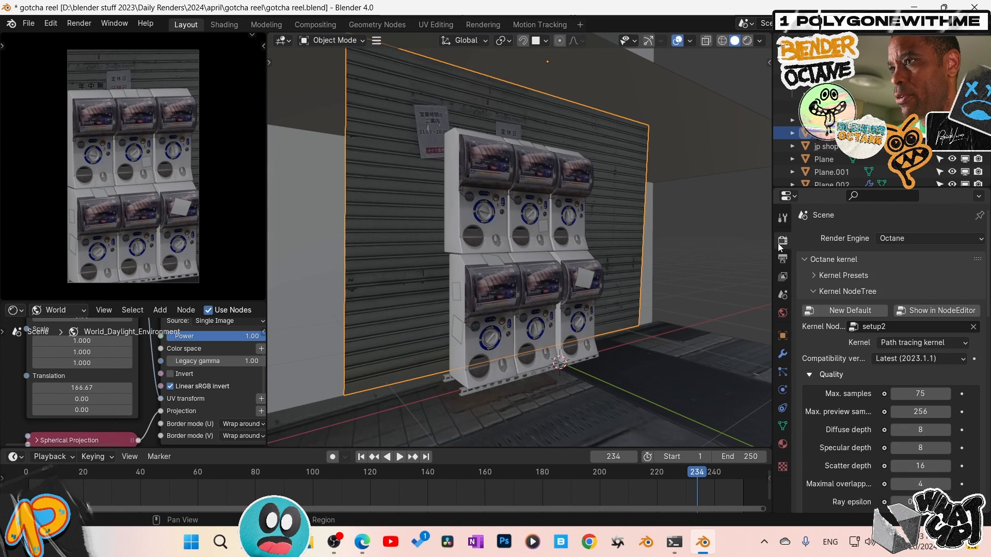
key(ctrl+space)
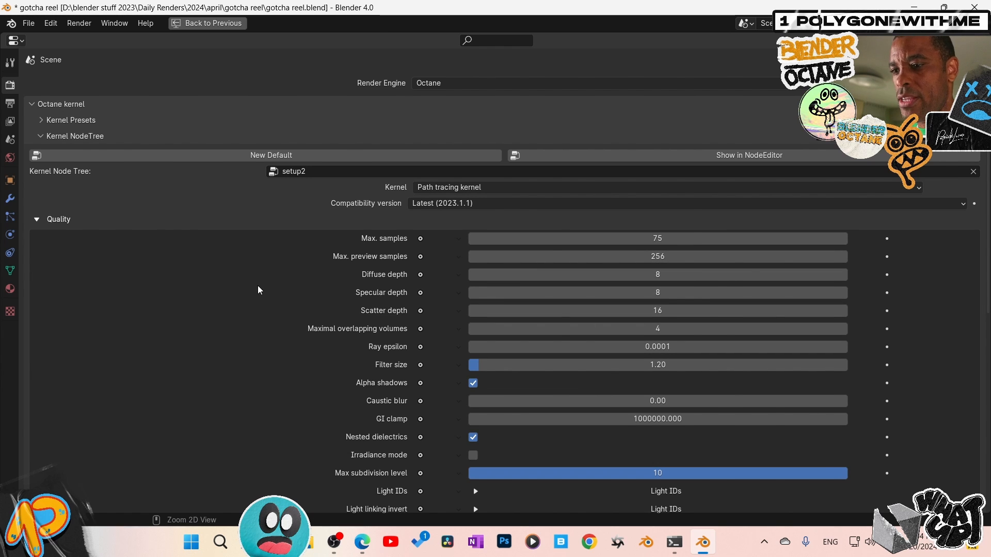
key(ctrl+space)
Show the capsule machines close up and select the leftmost machine of the lower row.
scroll(406, 288, up, 10)
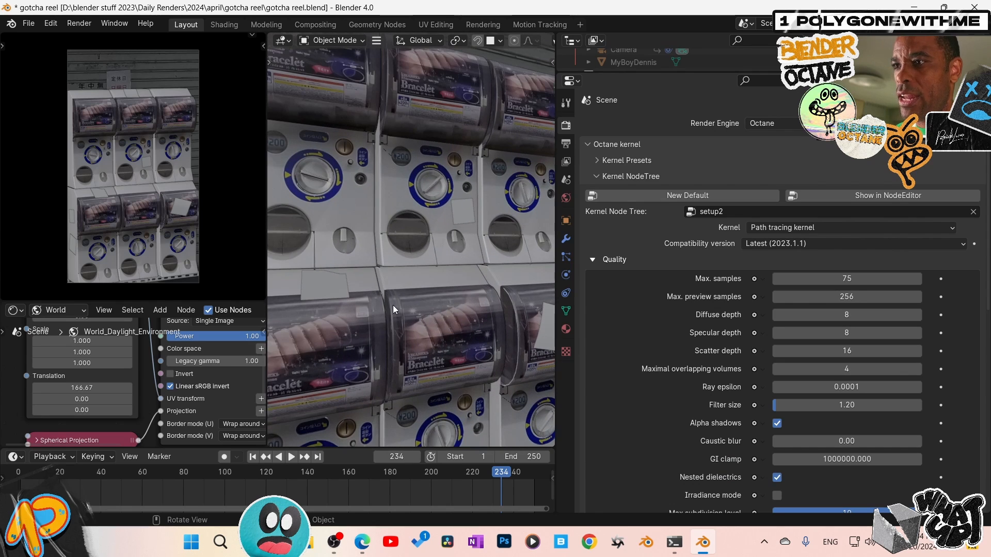
click(358, 325)
click(444, 322)
click(458, 83)
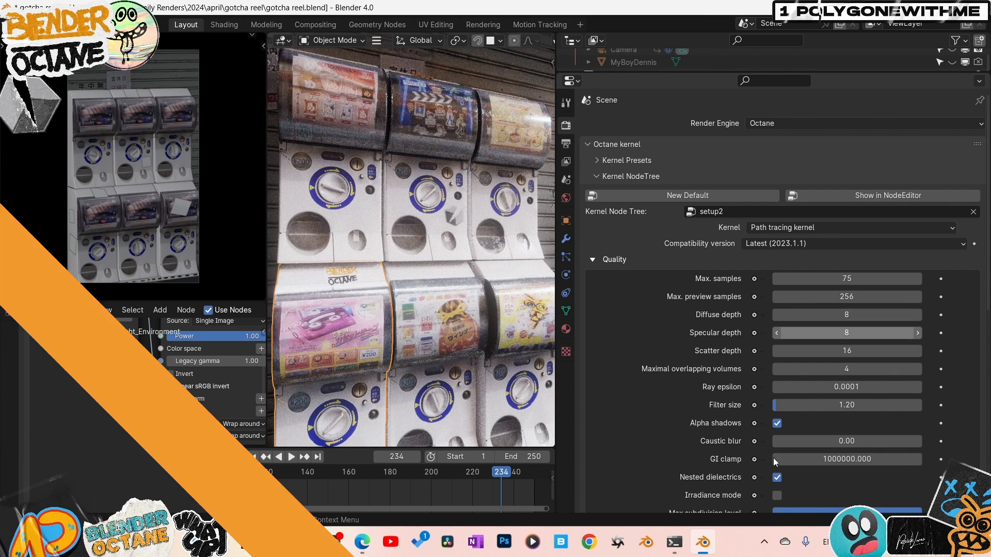
Set the GI clamp in the Octane kernel quality settings to 10.
key(ctrl+space)
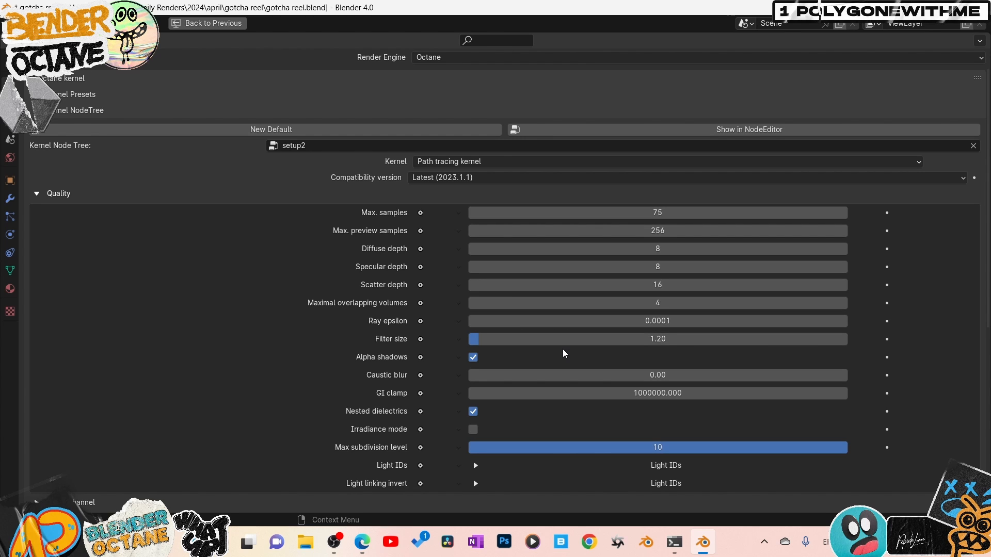
scroll(671, 357, down, 1)
scroll(584, 365, down, 1)
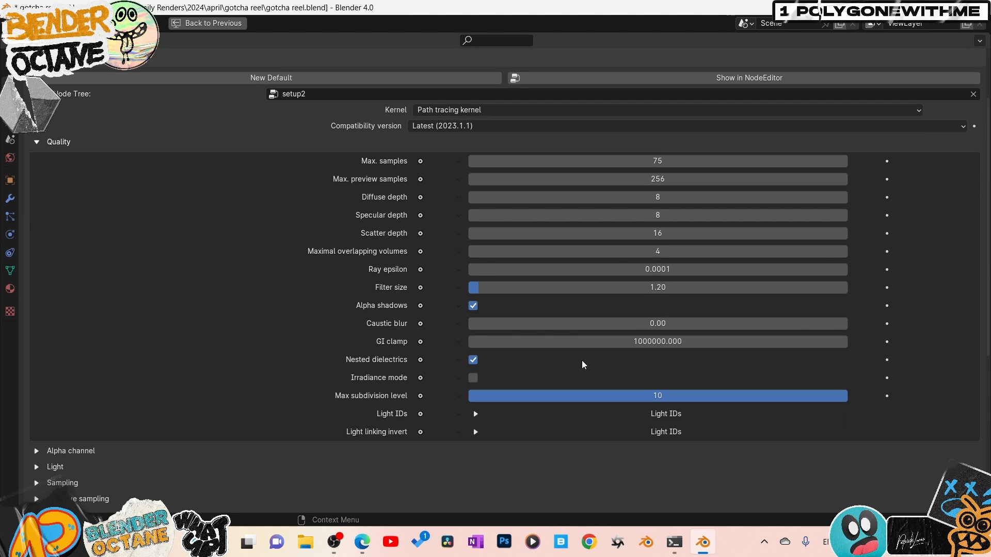
double_click(640, 343)
text(10)
key(Return)
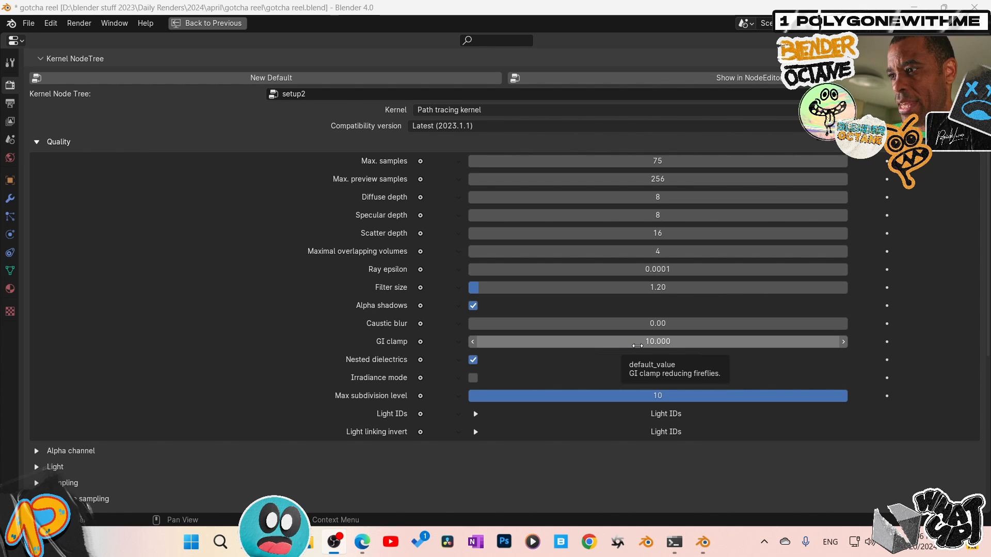
Reset the kernel's GI clamp to its default value.
click(638, 345)
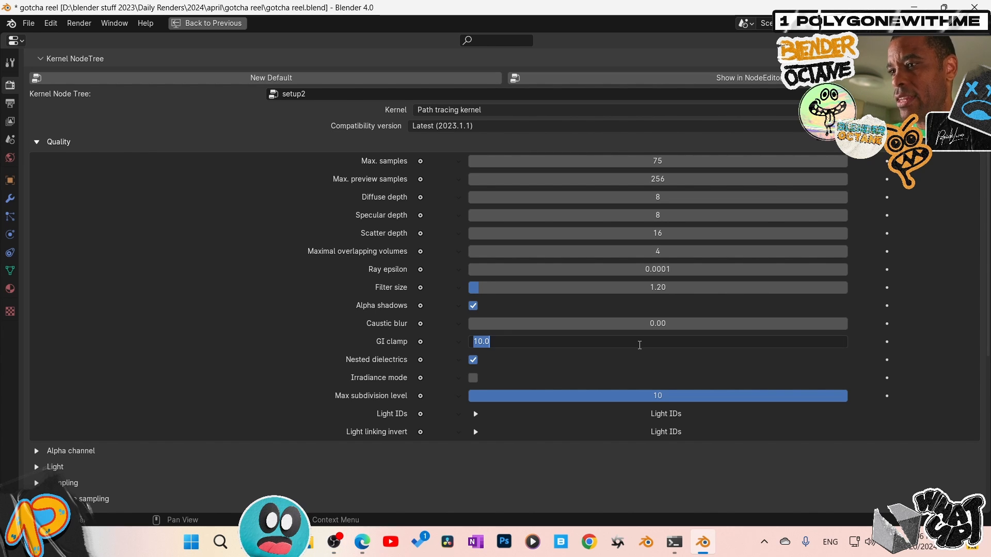
key(Return)
key(BackSpace)
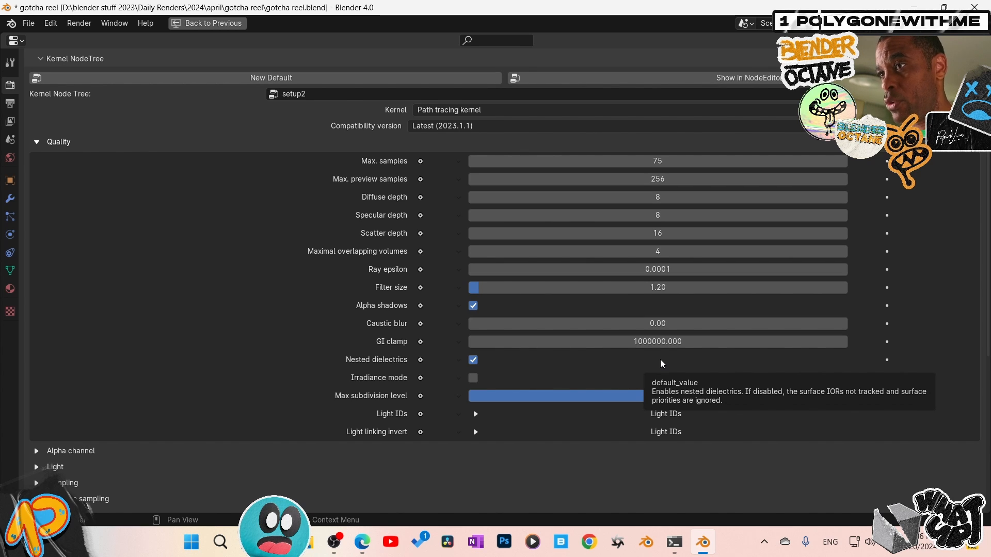
Examine the kernel's alpha channel, sampling and adaptive sampling settings and the scene's color management.
scroll(627, 401, down, 1)
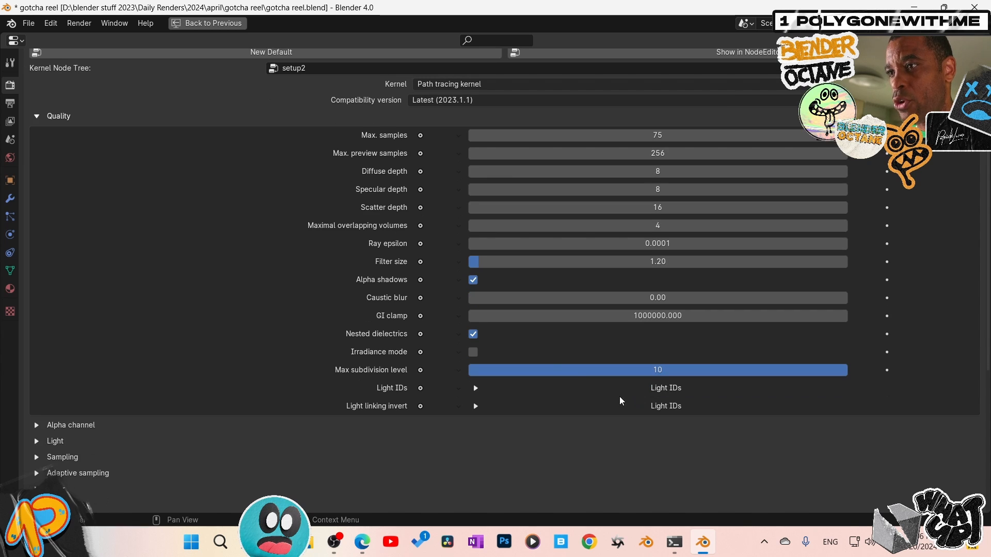
scroll(593, 361, down, 3)
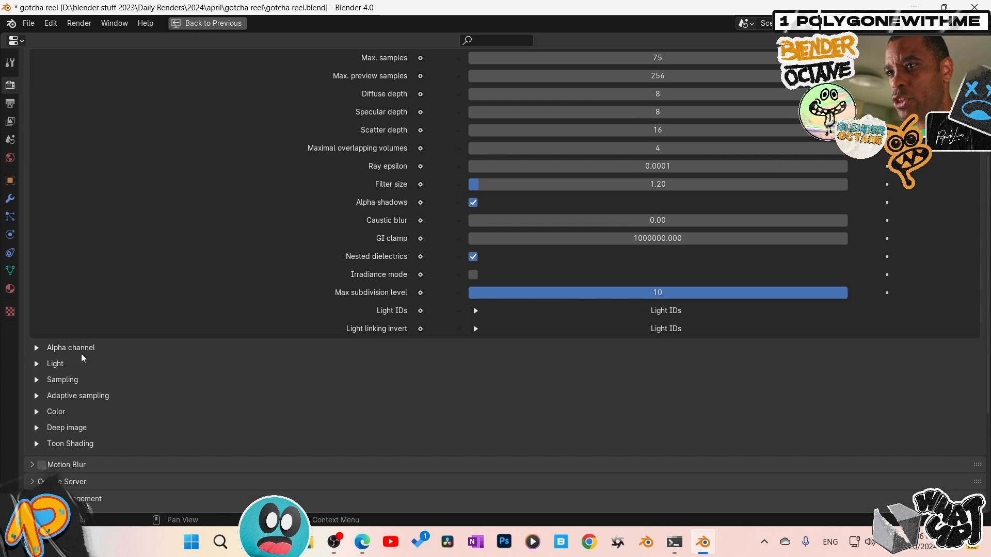
click(38, 350)
scroll(57, 351, down, 1)
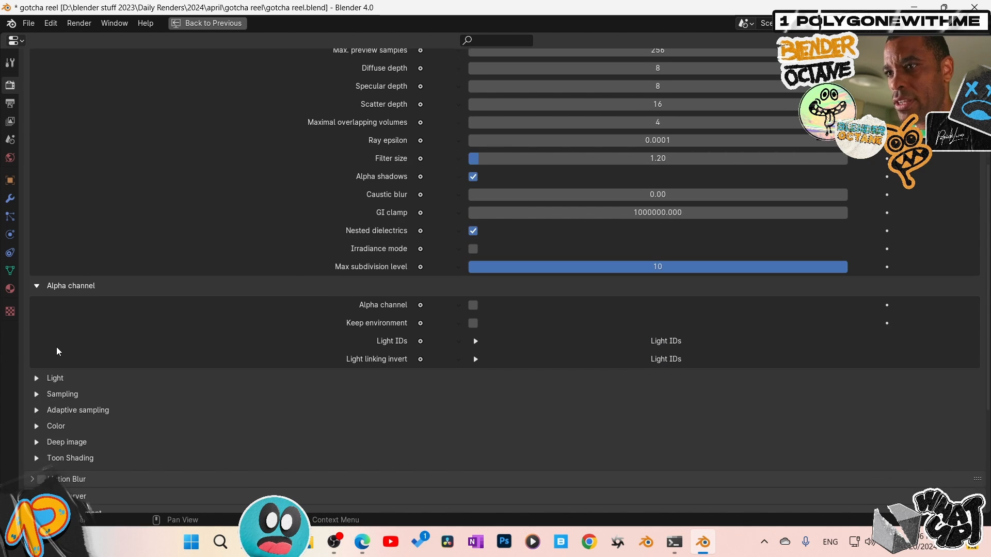
click(41, 399)
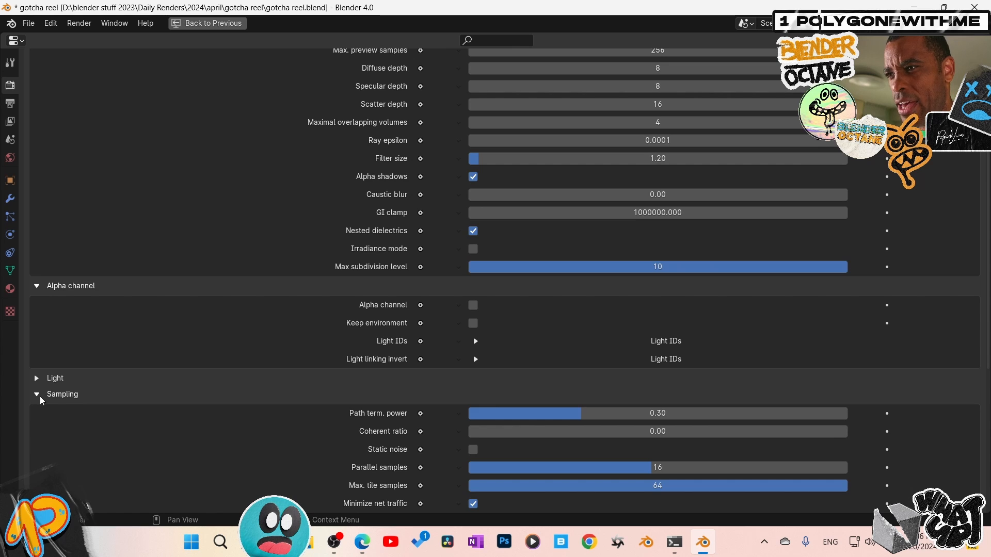
click(38, 395)
click(38, 410)
scroll(277, 411, down, 2)
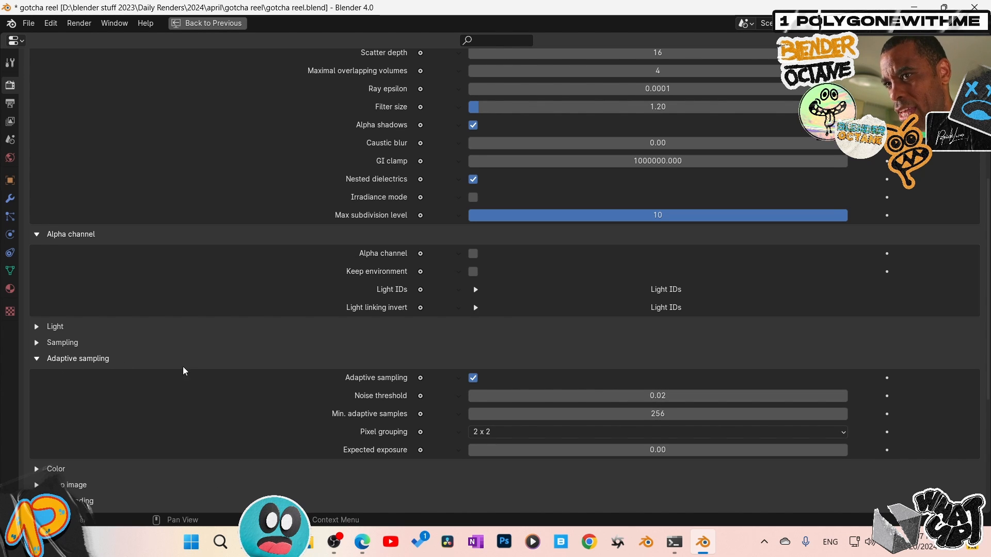
click(36, 358)
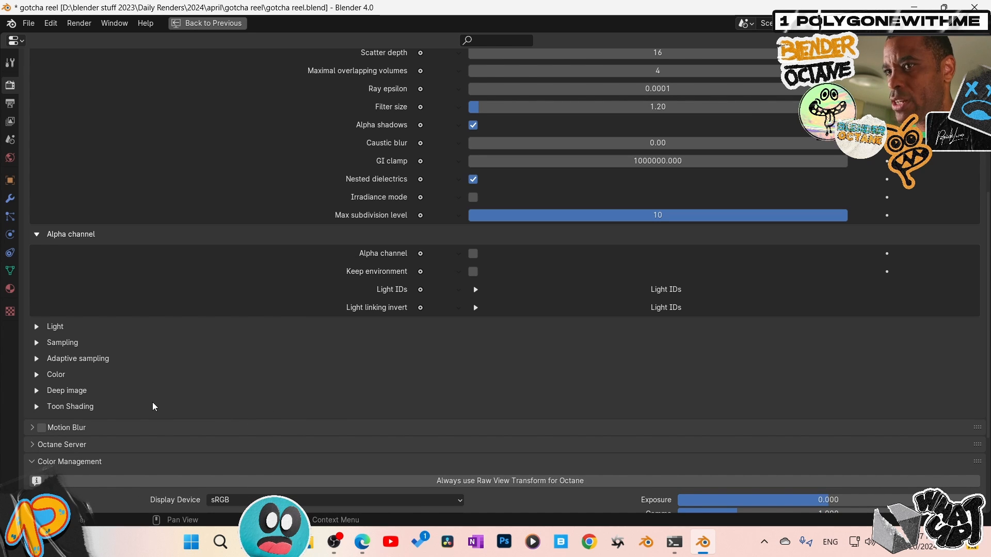
scroll(270, 370, down, 6)
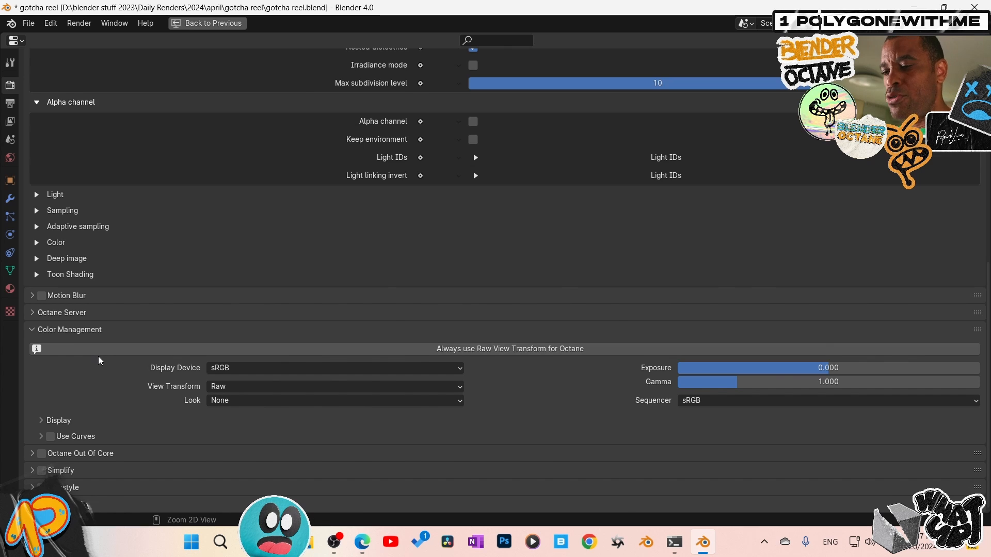
key(ctrl+space)
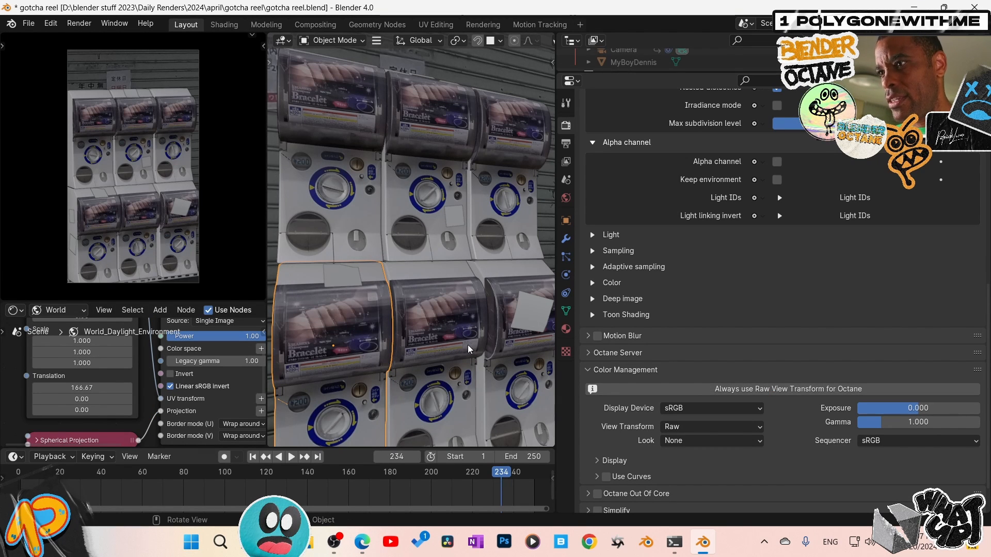
Review the Octane imager's exposure, hotpixel removal, tone mapping and denoiser settings.
key(n)
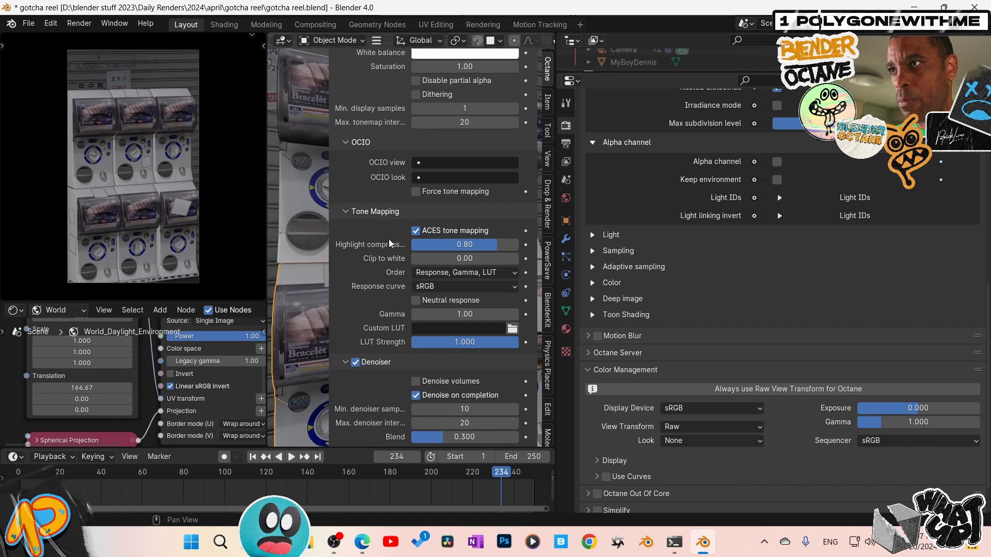
scroll(389, 244, up, 4)
scroll(390, 245, up, 4)
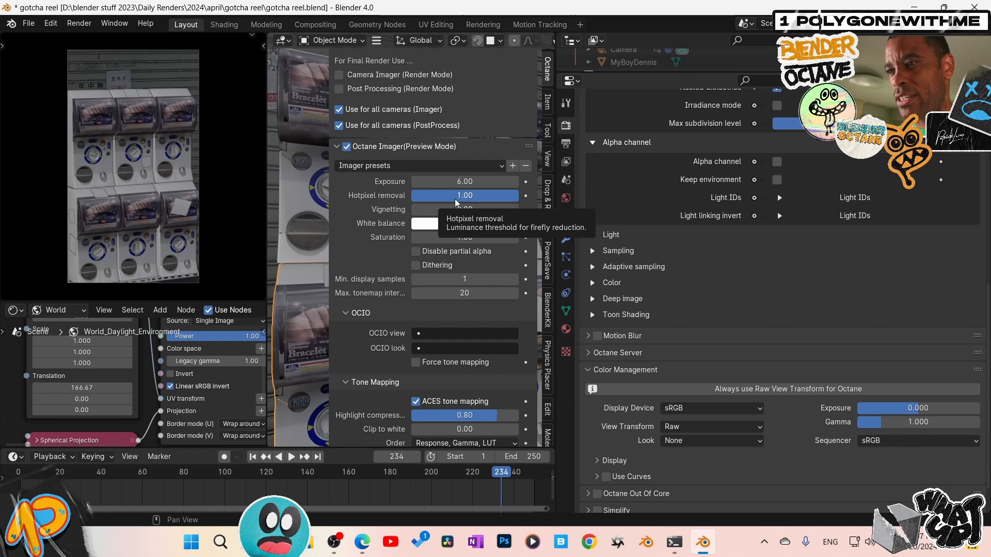
scroll(417, 277, down, 8)
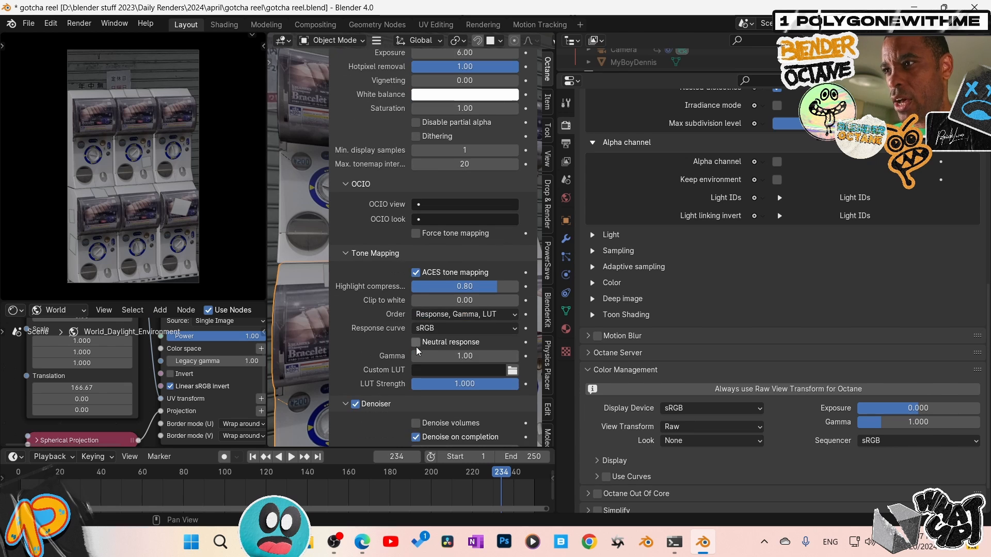
scroll(413, 354, down, 3)
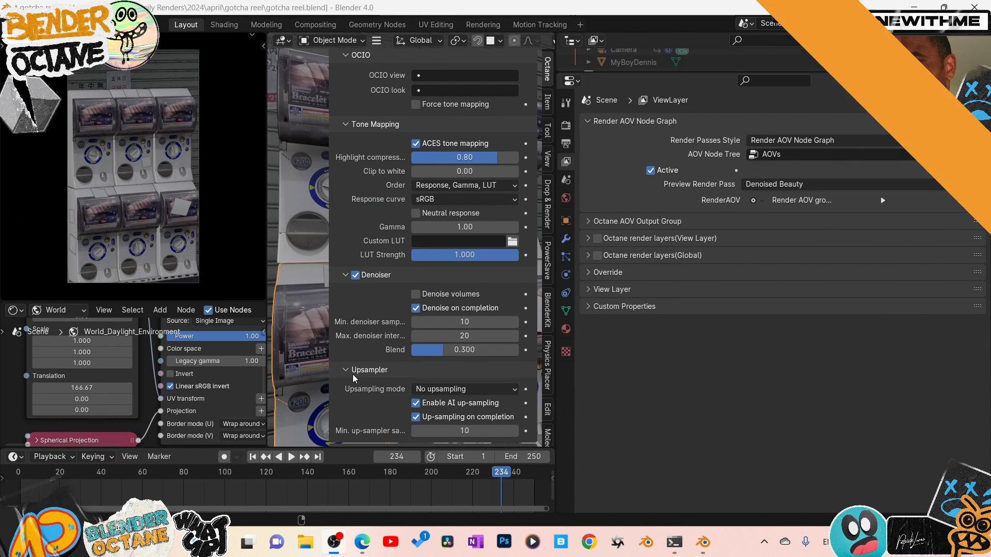
Set the Octane imager's denoiser blend to 0.
click(468, 349)
text(0)
key(Return)
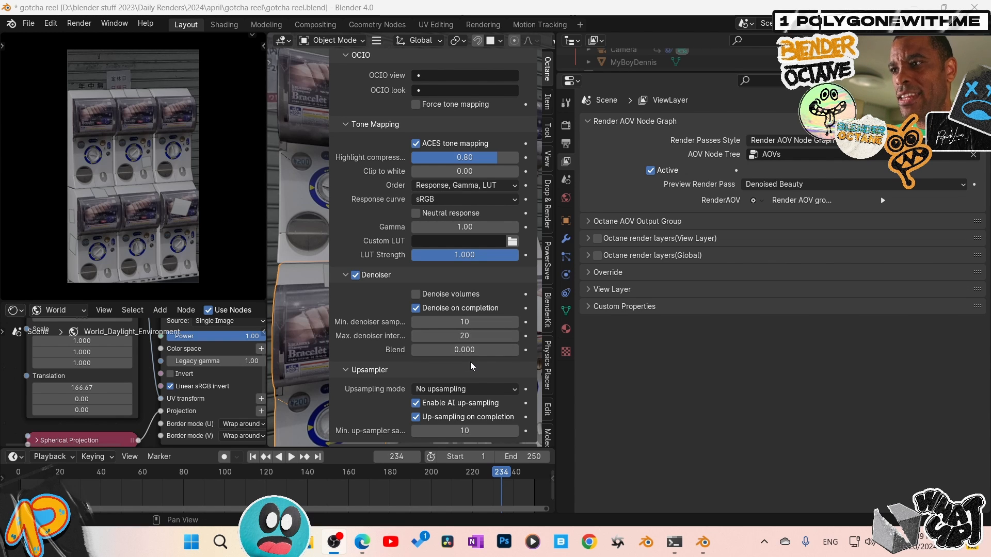
Set the Octane imager's denoiser blend to 0.3.
click(472, 346)
text(0.3)
key(Return)
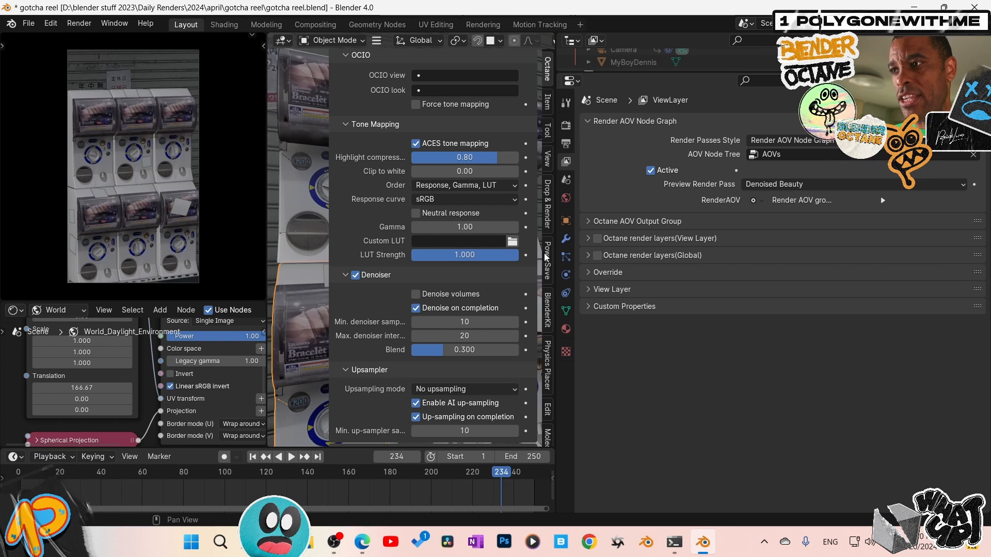
Switch the view layer's preview render pass to Beauty and back to Denoised Beauty.
click(813, 185)
click(806, 197)
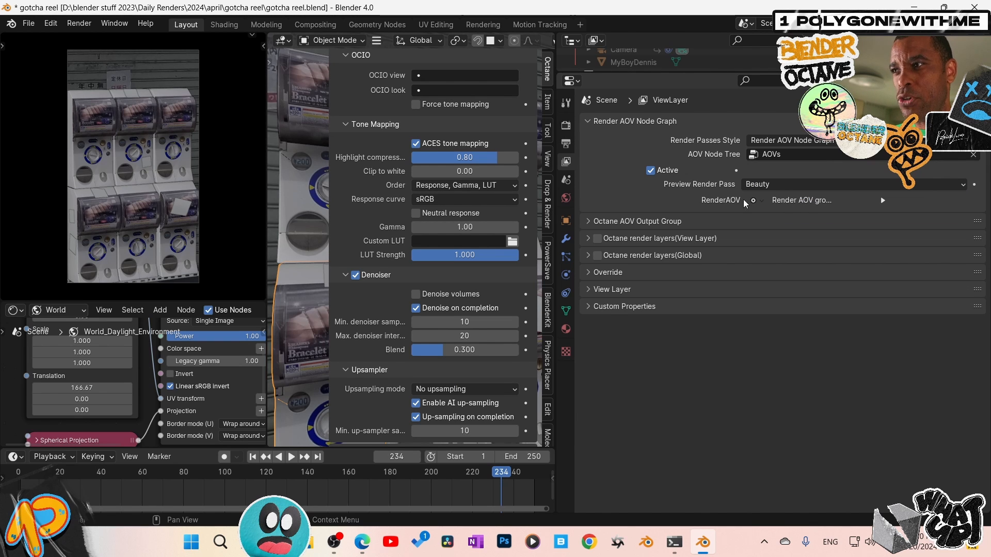
click(799, 185)
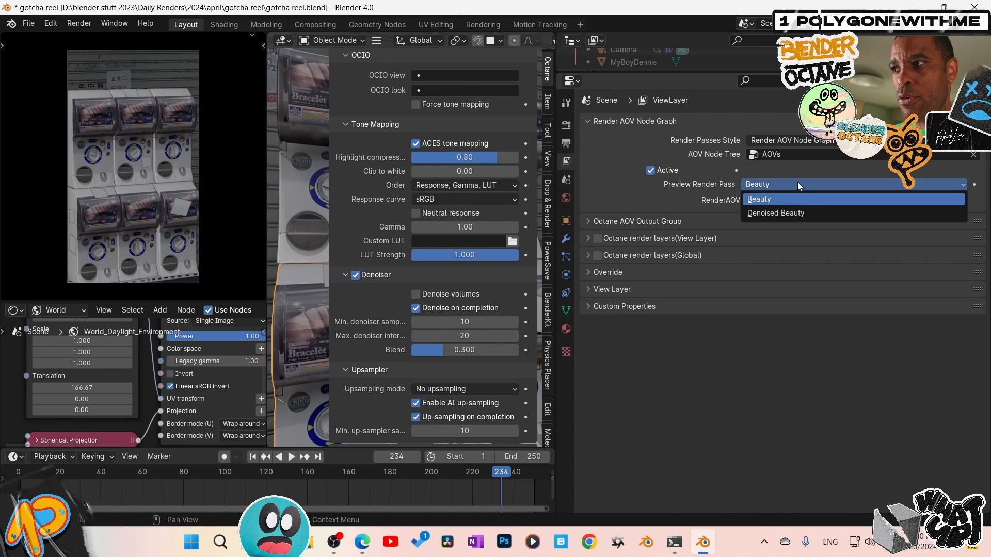
click(785, 215)
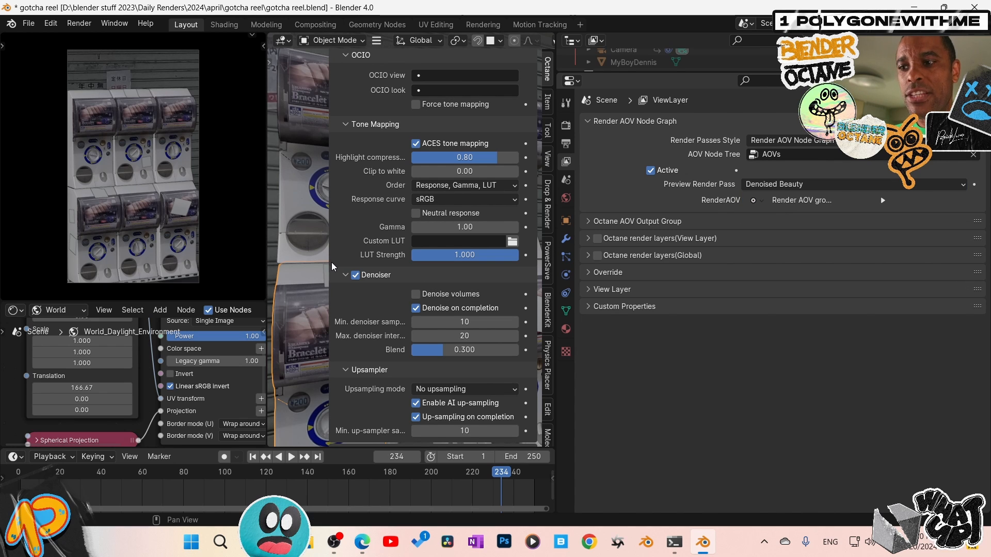
Hide the Octane settings sidebar to show the whole gotcha machine scene in the 3D viewport.
key(n)
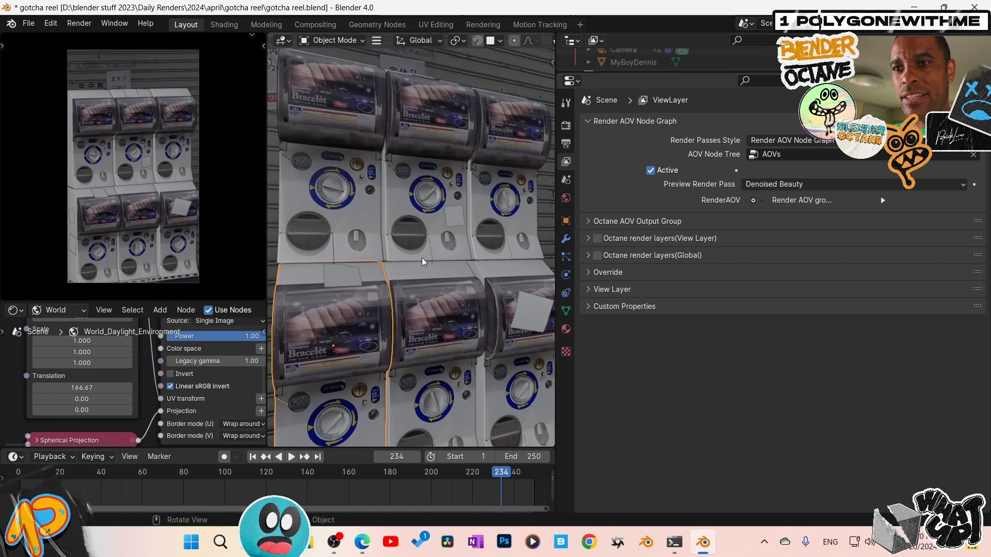
key(n)
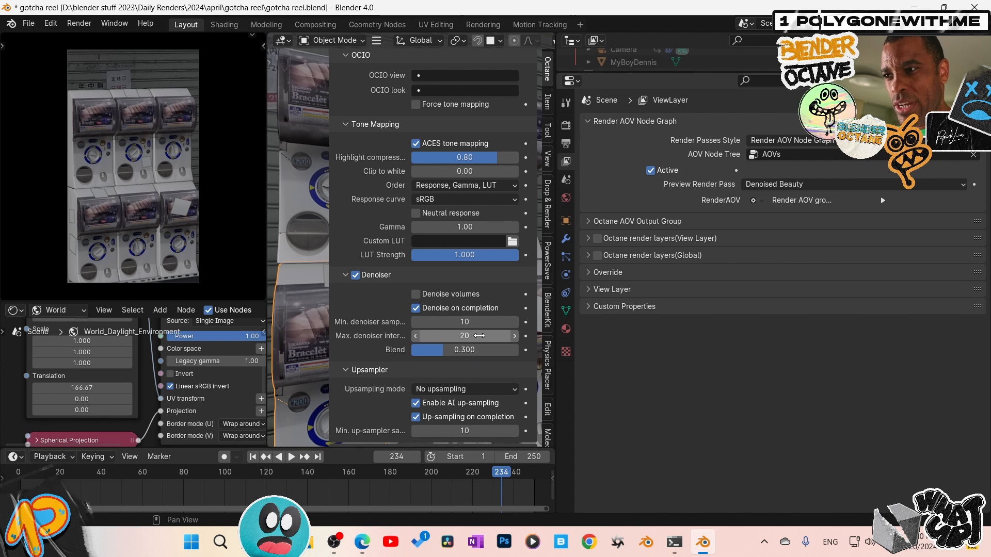
key(n)
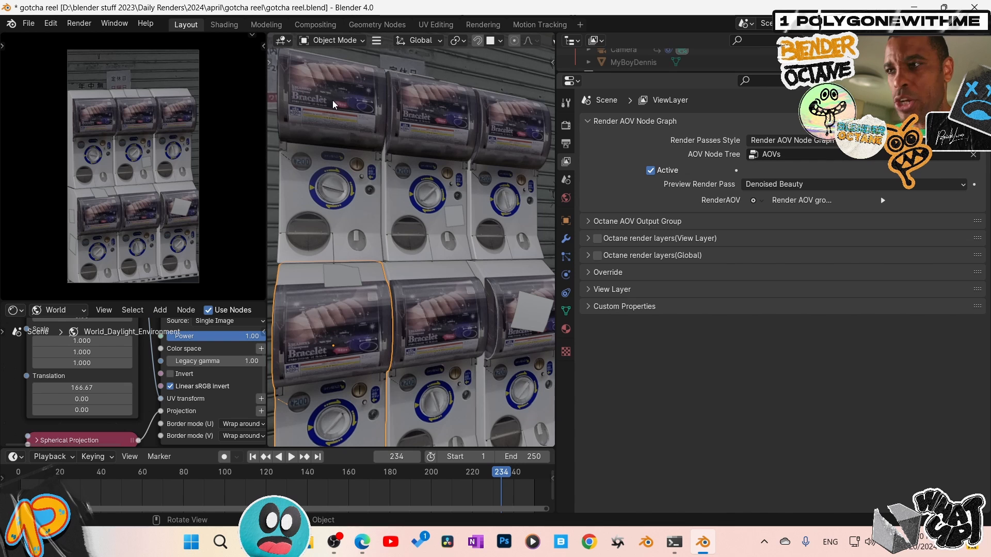
Switch to the Compositing workspace and select the Render Layers node to inspect its Beauty and DenoisedBeauty outputs.
click(320, 26)
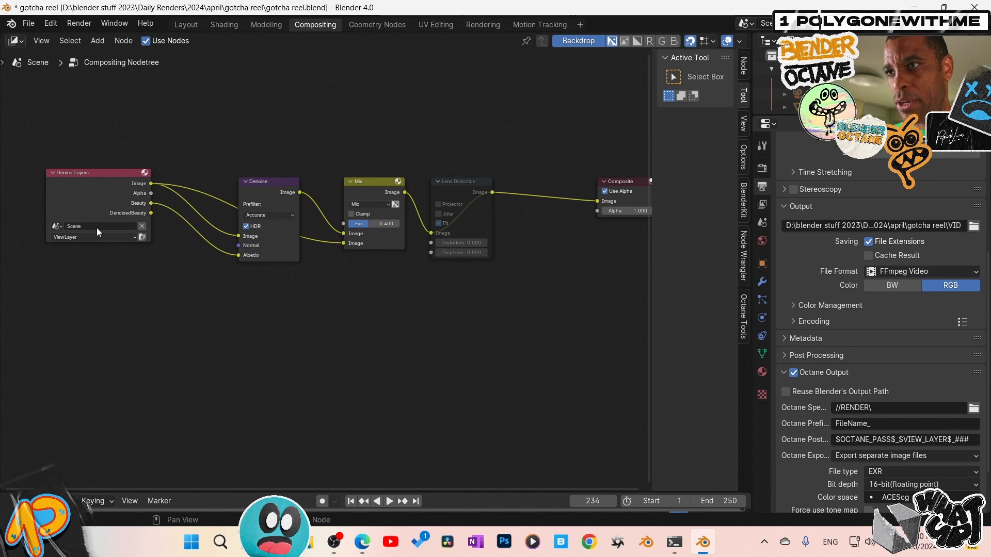
click(100, 194)
scroll(179, 308, up, 1)
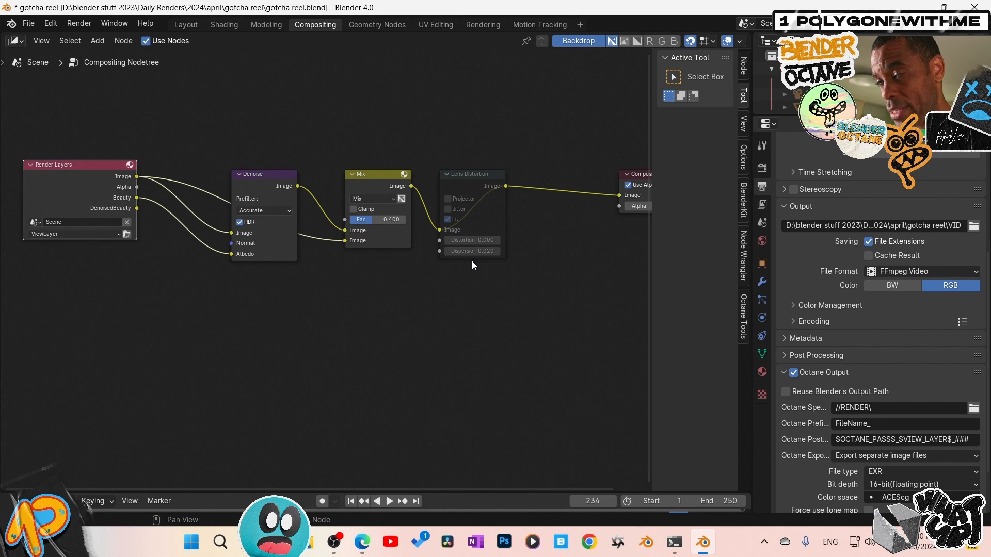
scroll(327, 276, down, 1)
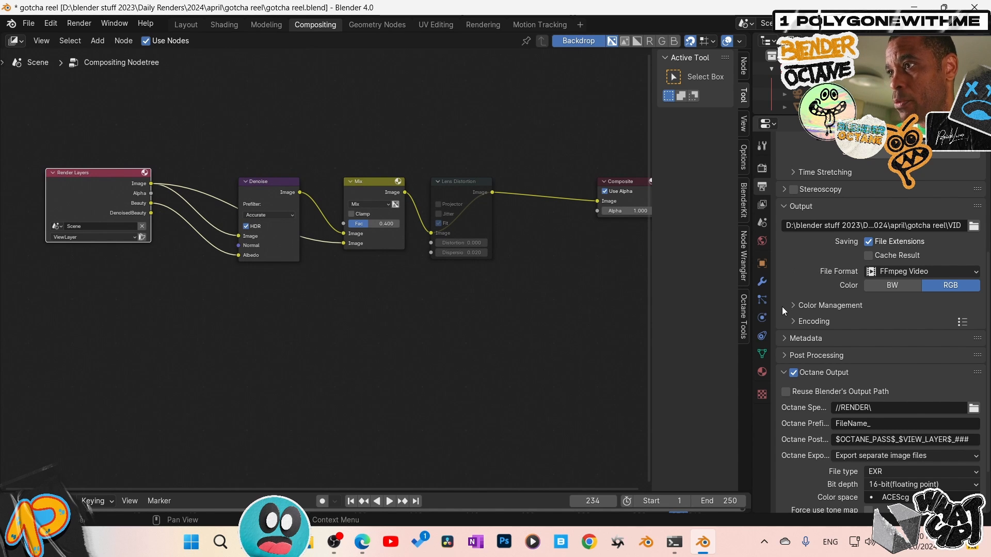
Widen the properties editor beside the compositor and show the scene's output properties.
drag(770, 309, 472, 356)
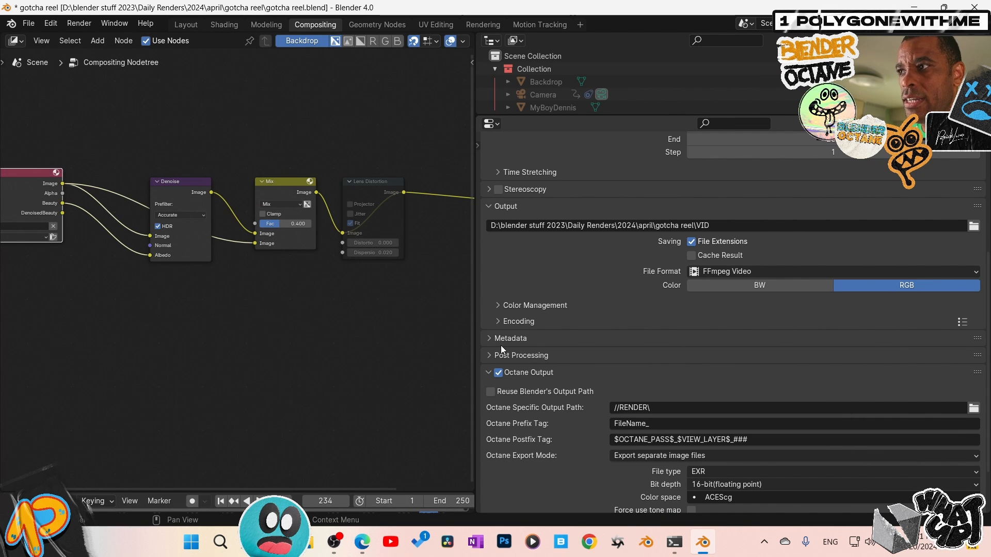
drag(476, 284, 542, 170)
click(547, 145)
click(547, 145)
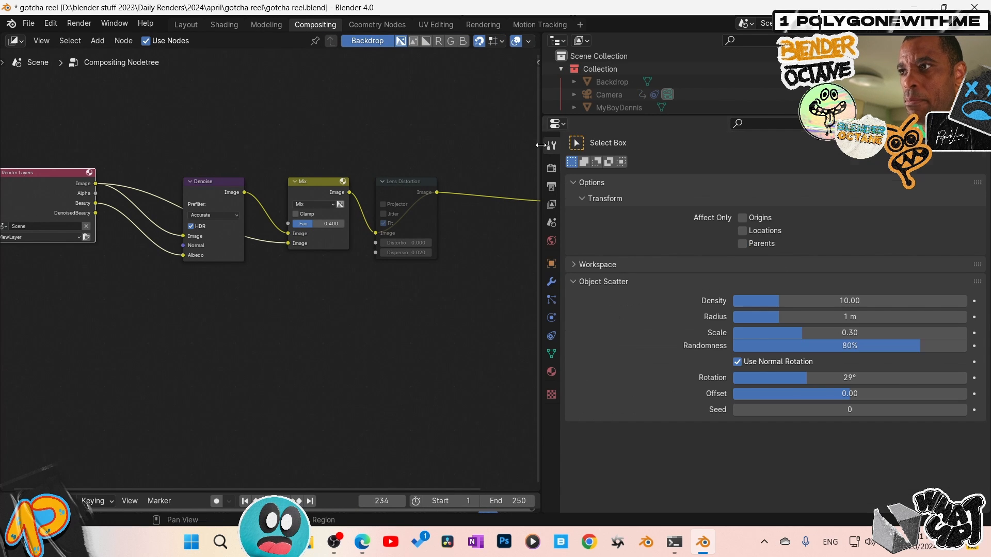
click(548, 336)
click(548, 170)
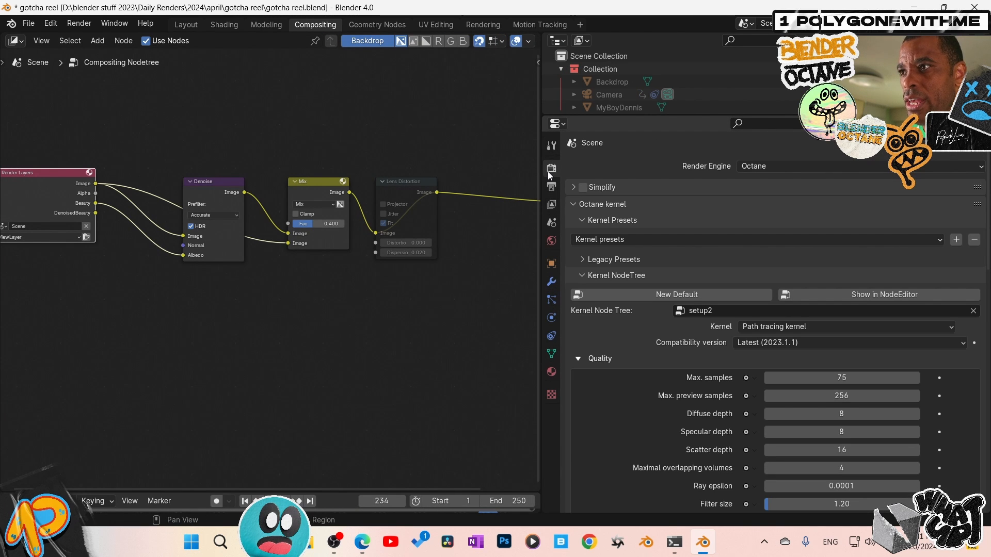
click(549, 192)
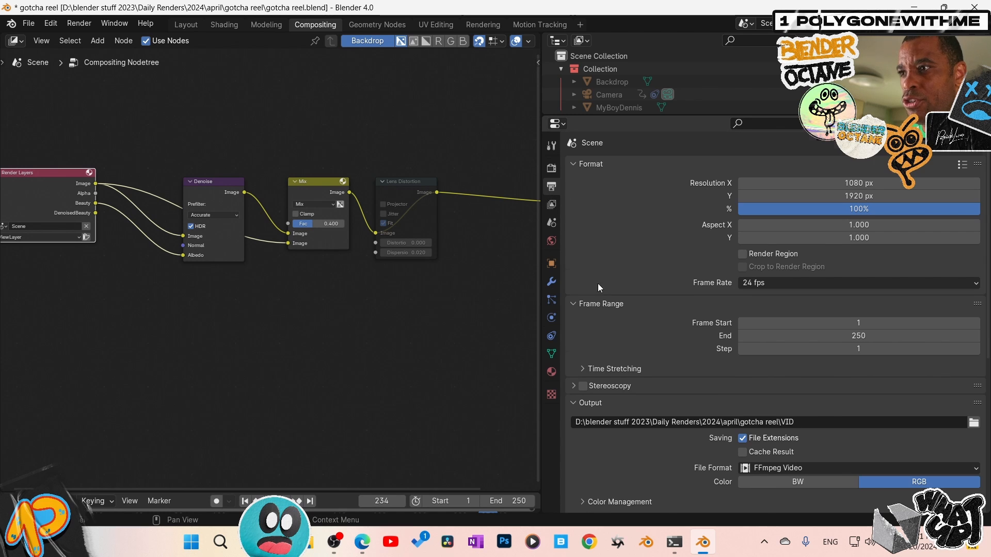
Examine the Octane Output section's output path, prefix and postfix tags and export mode.
scroll(598, 283, down, 3)
scroll(589, 372, down, 5)
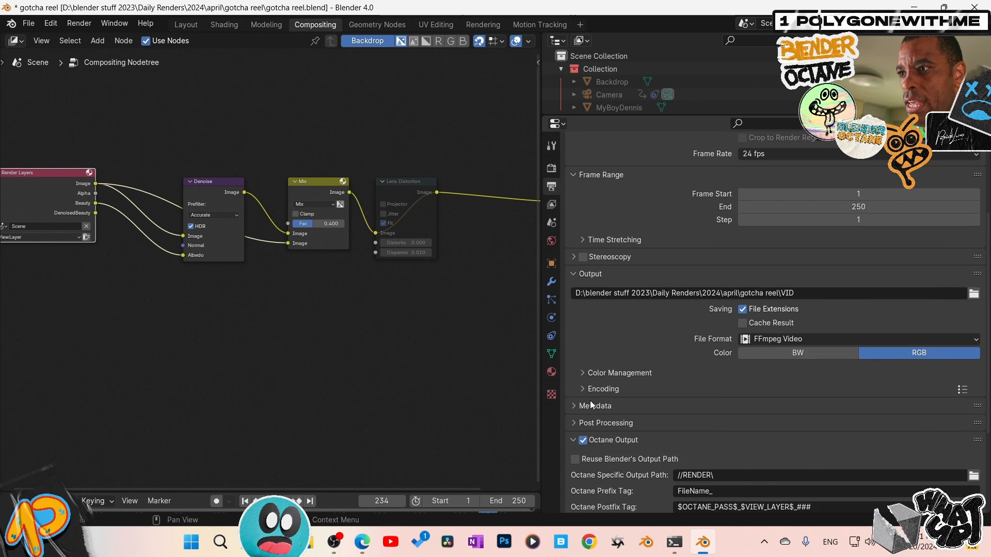
click(573, 390)
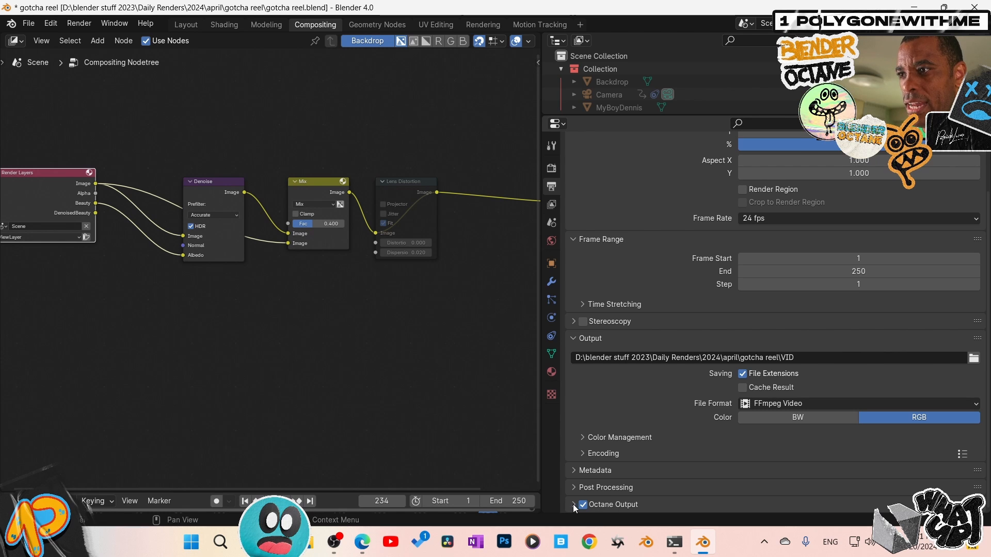
click(593, 509)
scroll(604, 490, down, 3)
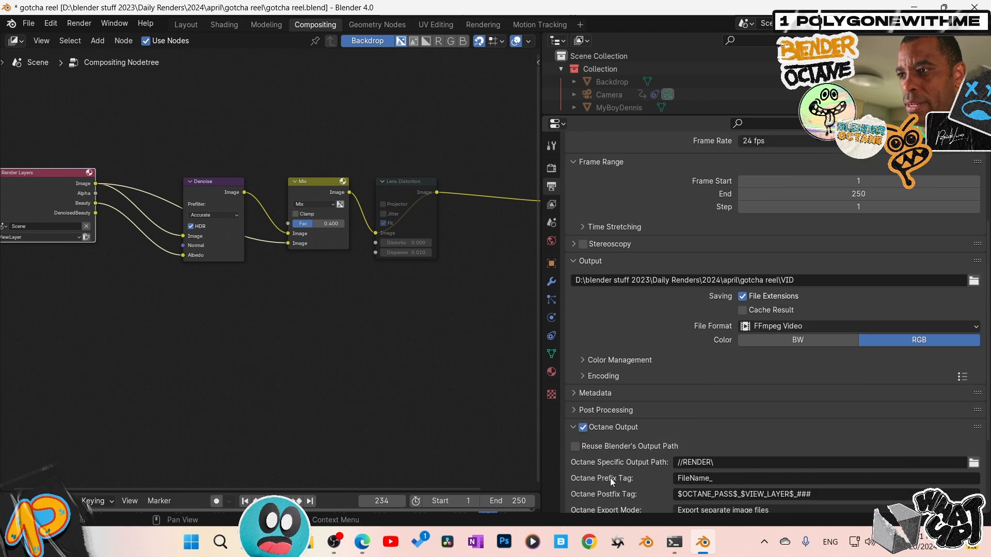
scroll(611, 482, down, 1)
scroll(606, 416, down, 1)
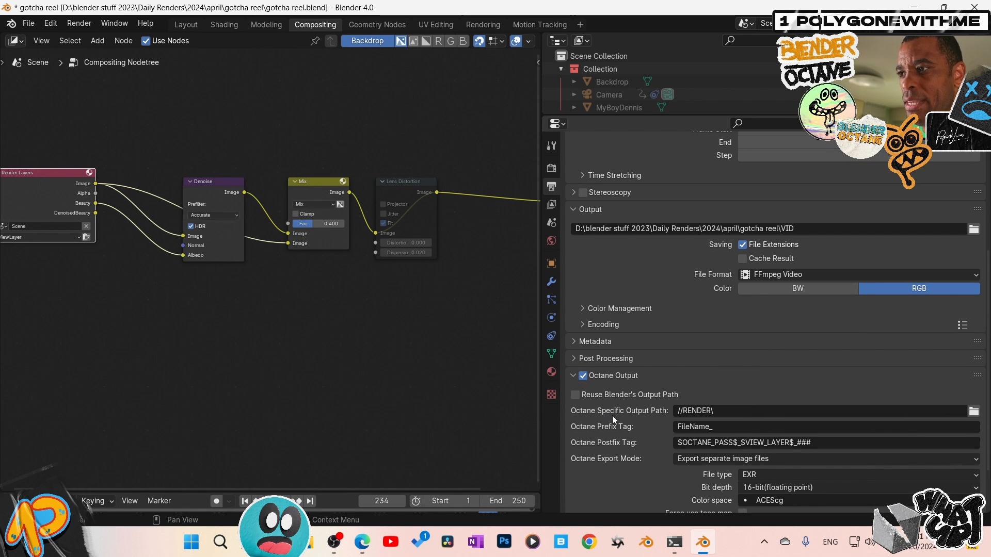
scroll(620, 416, down, 2)
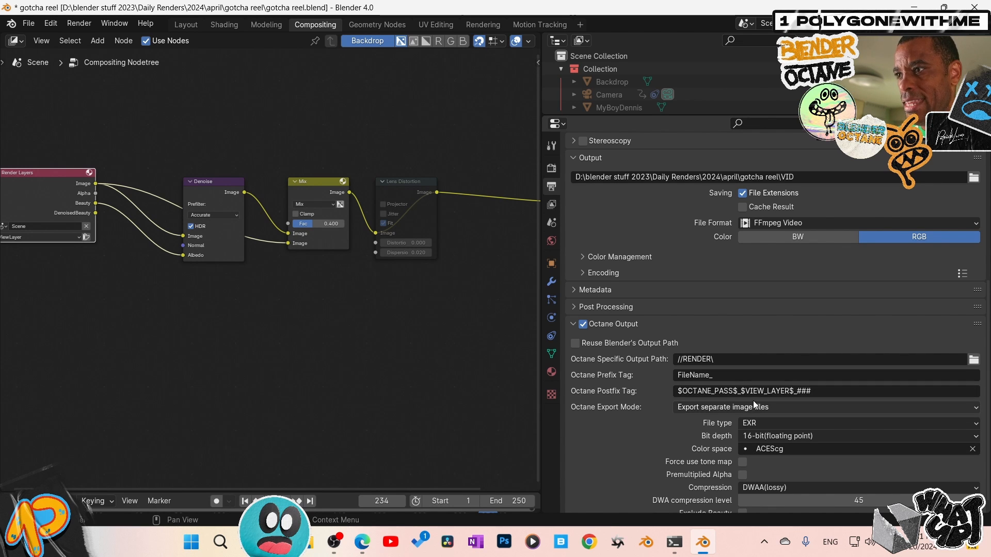
Set the Octane output's file type to EXR and bit depth to 16-bit (floating point), and check its color space options.
click(755, 424)
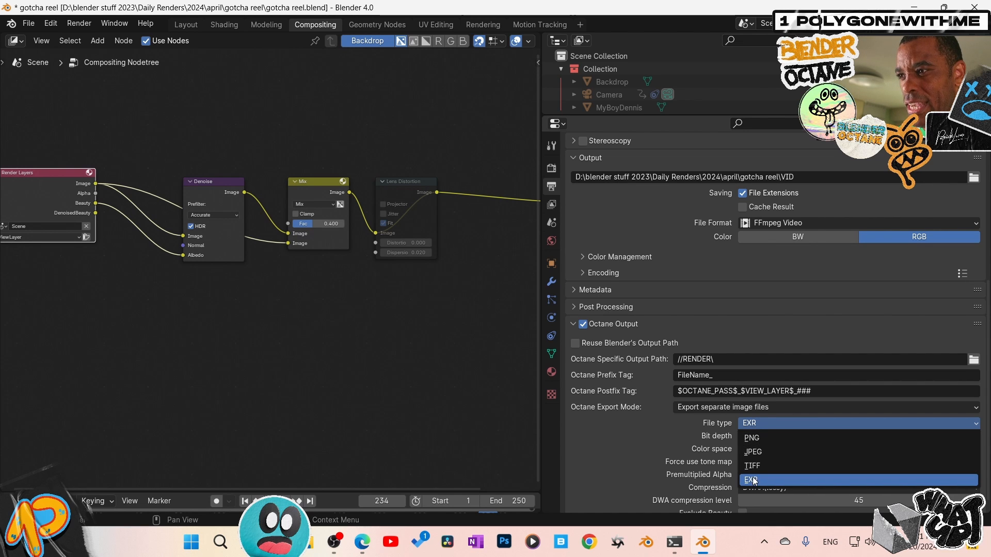
click(754, 480)
click(766, 437)
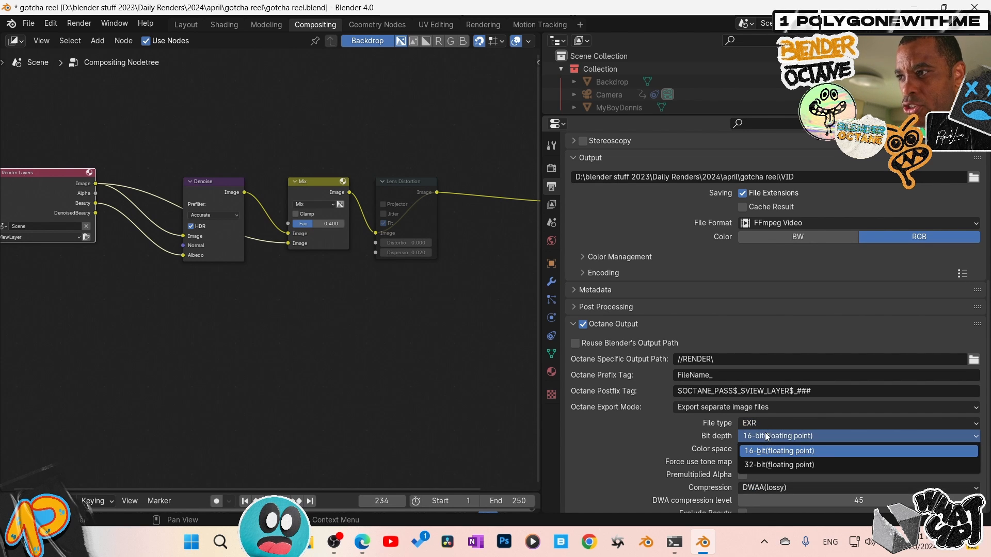
click(767, 452)
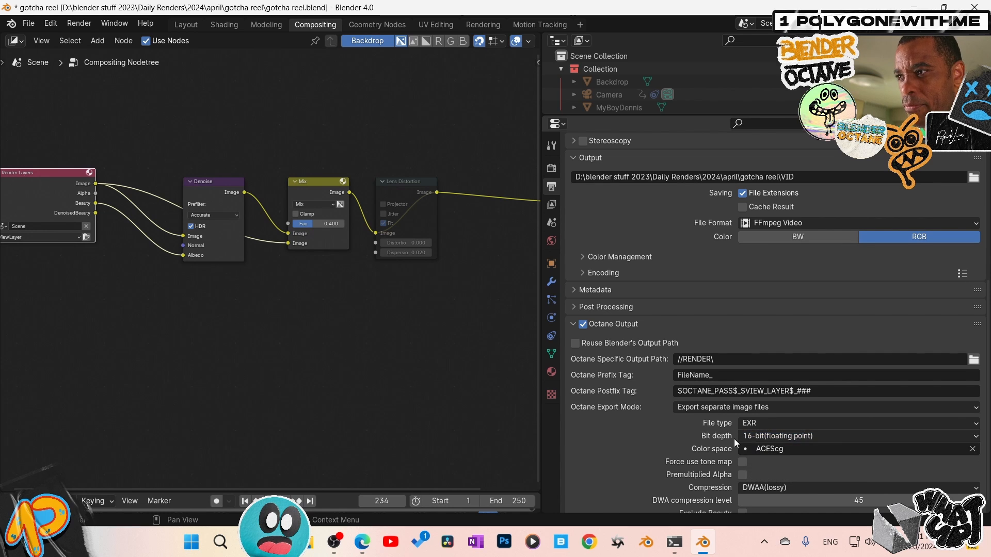
click(767, 452)
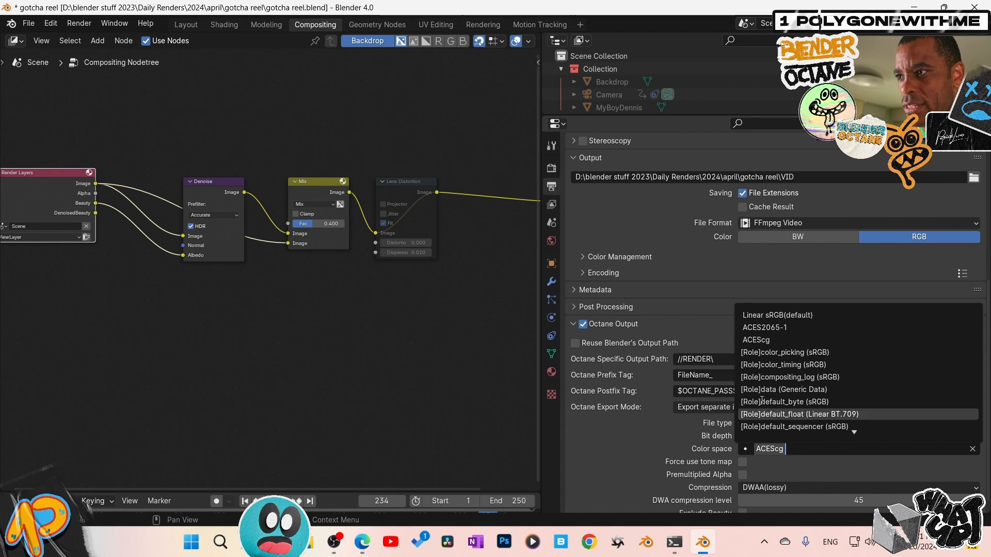
click(666, 444)
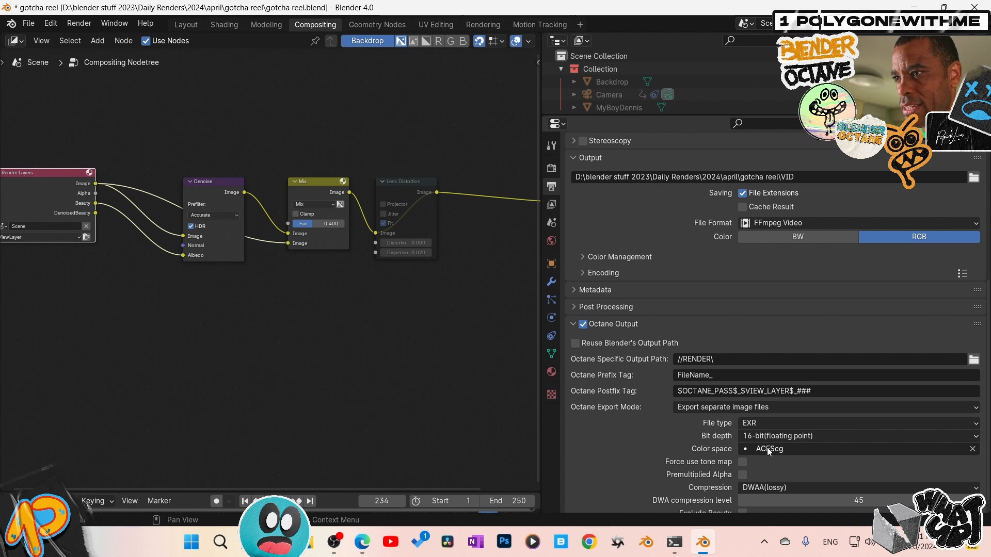
Compare Blender's own output path and file format with the Octane Output settings.
scroll(743, 451, down, 1)
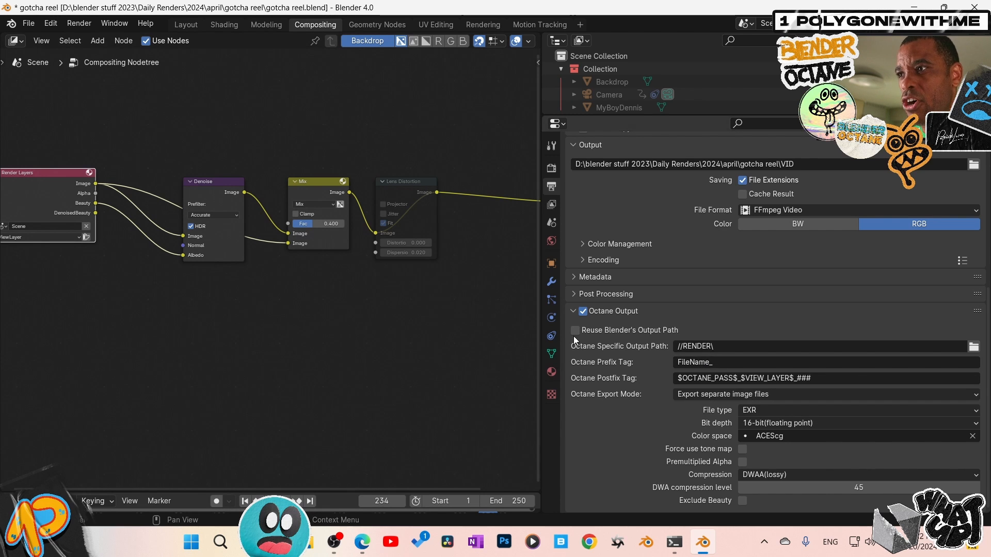
scroll(574, 336, up, 10)
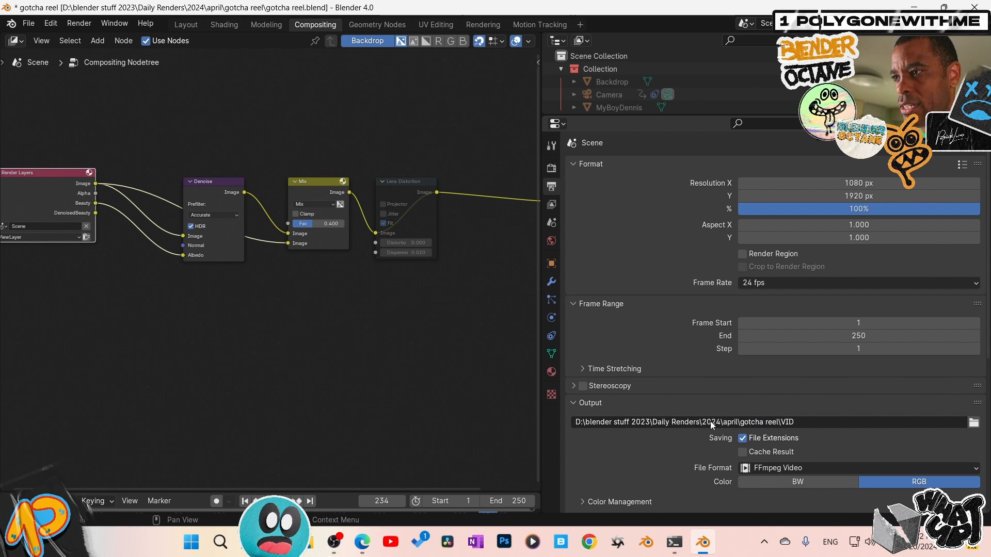
click(776, 466)
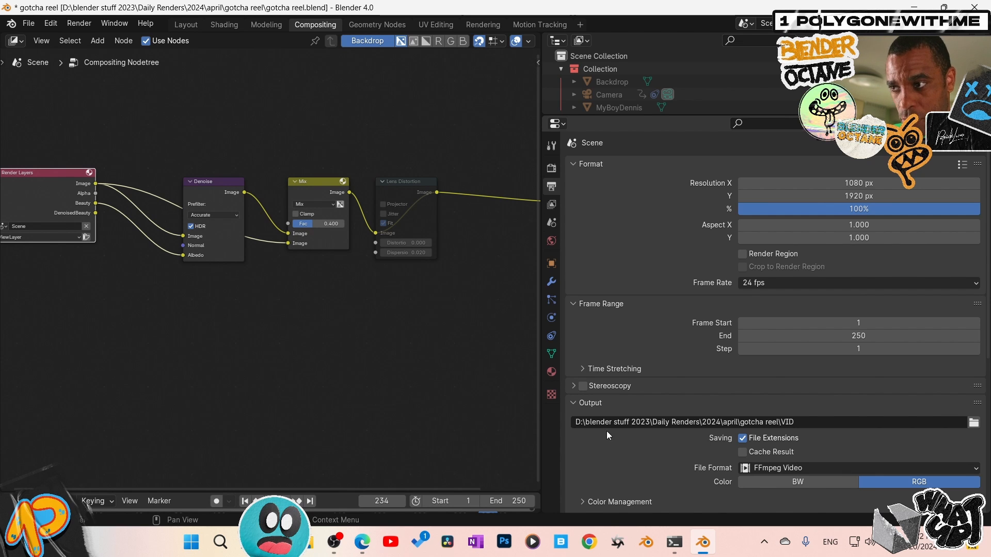
scroll(634, 441, down, 1)
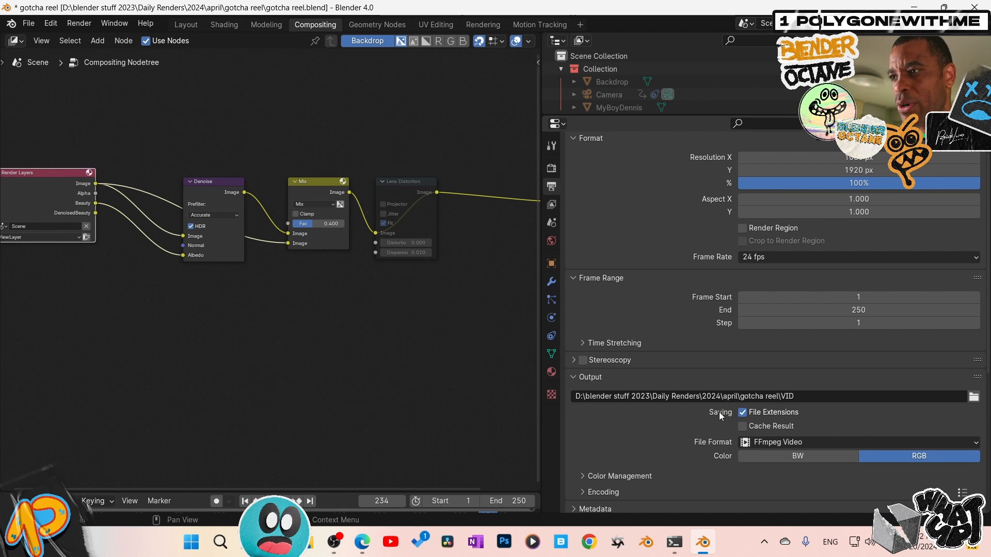
scroll(692, 402, down, 9)
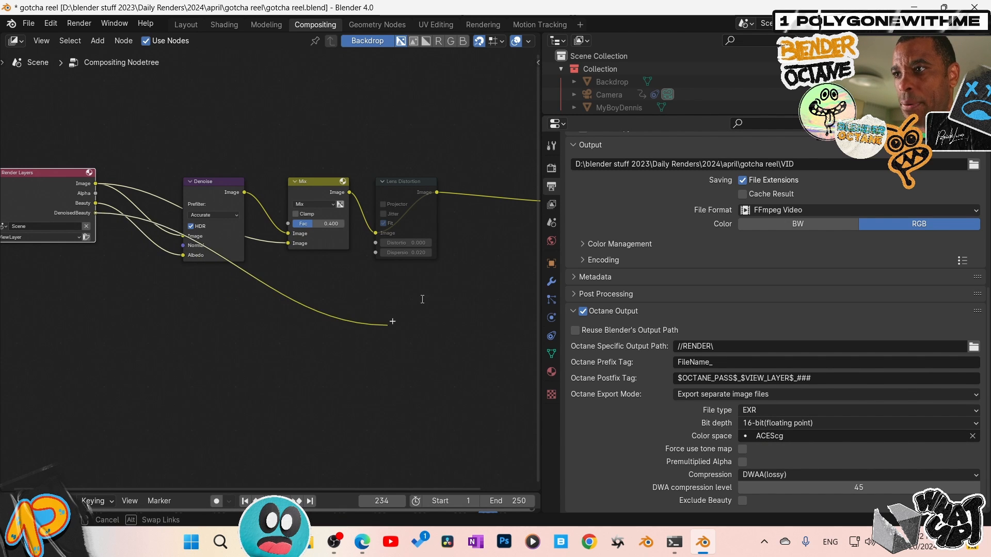
Pull a link from the Render Layers node's DenoisedBeauty output and cancel adding a node.
drag(393, 321, 393, 322)
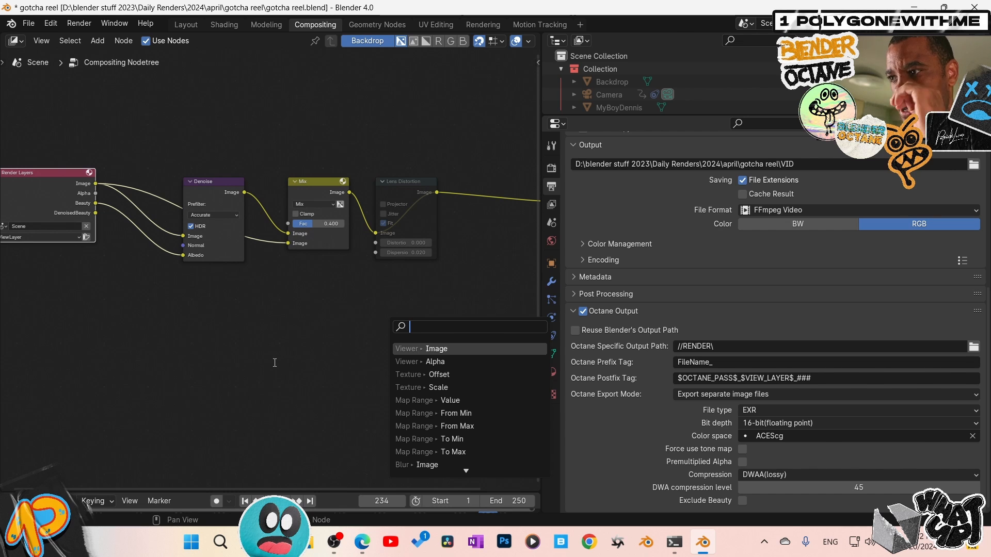
click(275, 363)
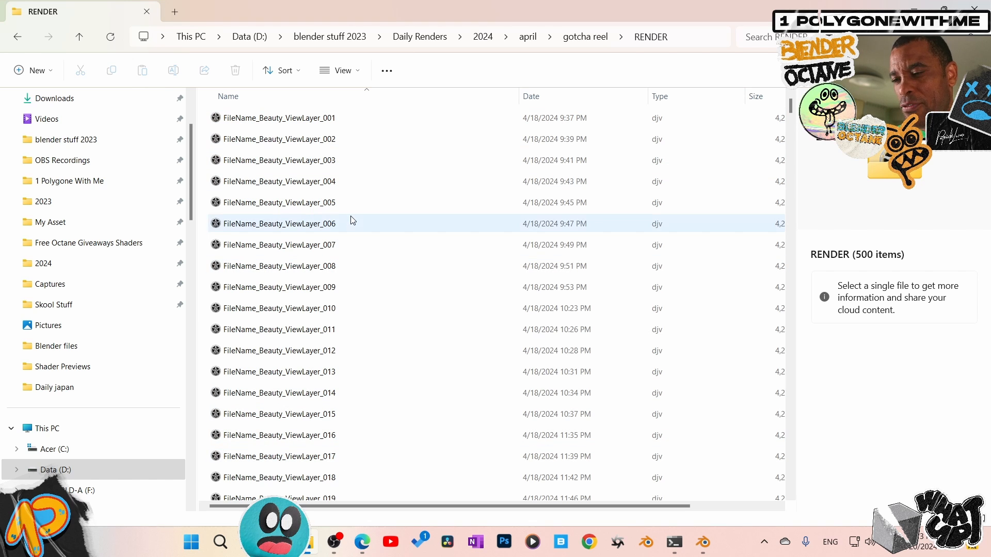
Browse the Beauty and DenoisedBeauty frame files in the gotcha reel's RENDER folder in File Explorer.
scroll(353, 243, down, 5)
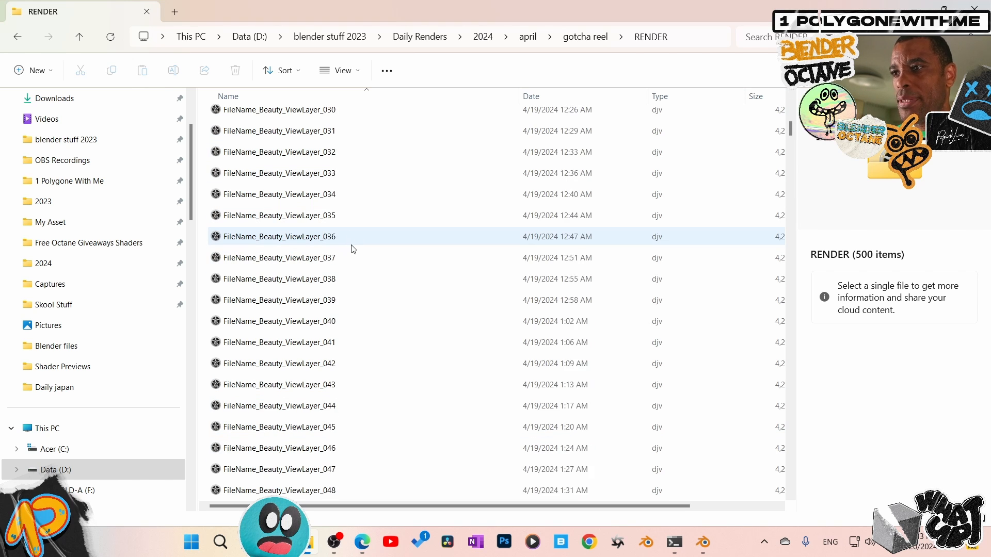
scroll(353, 249, down, 20)
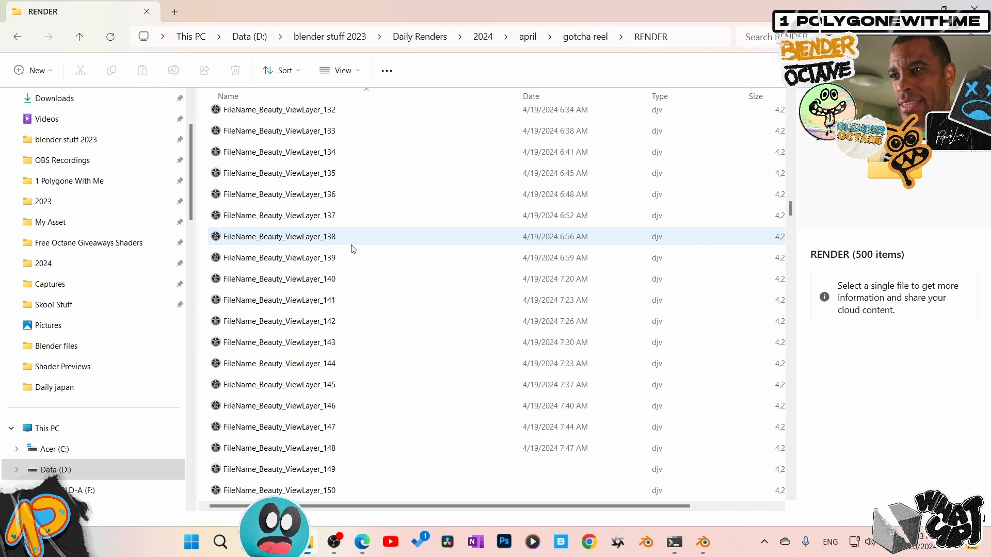
scroll(353, 249, down, 20)
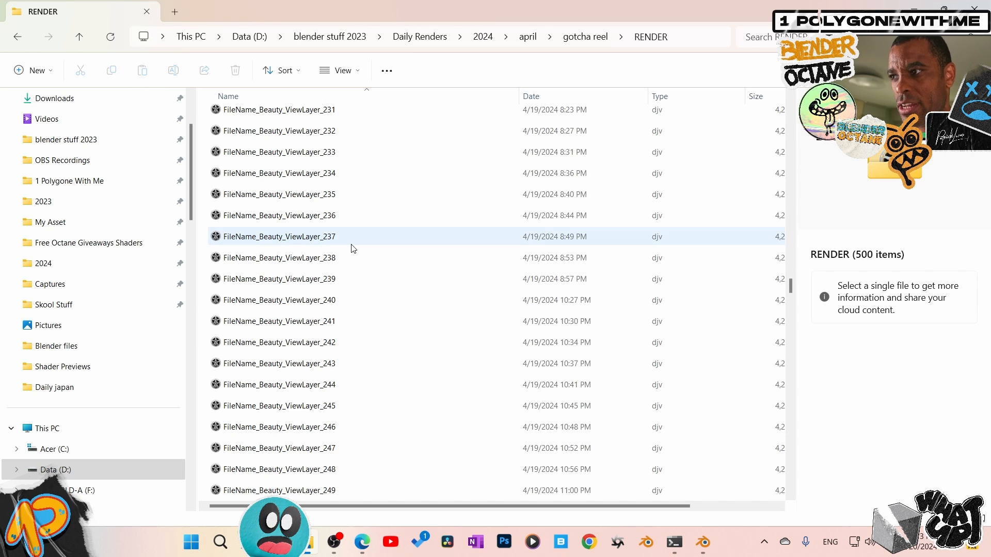
scroll(354, 248, down, 5)
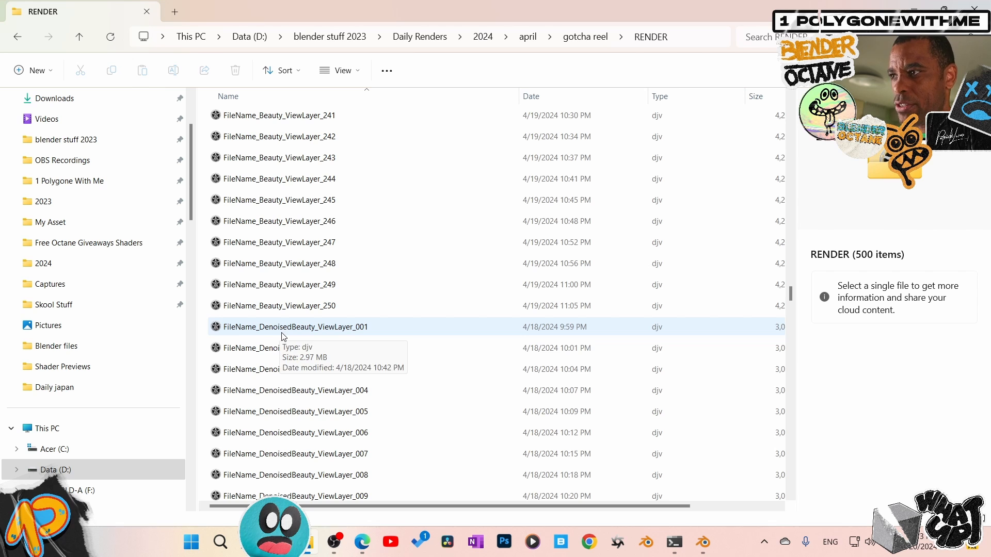
scroll(284, 337, up, 6)
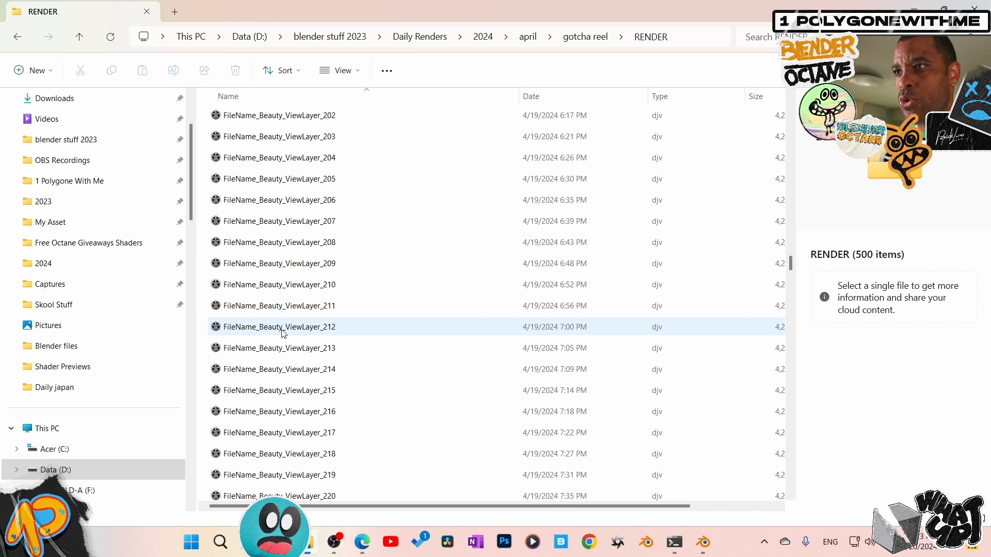
Play the Beauty EXR sequence from frame 001 in djv, inspect the gotcha machines for noise, and close the viewer.
scroll(281, 331, up, 20)
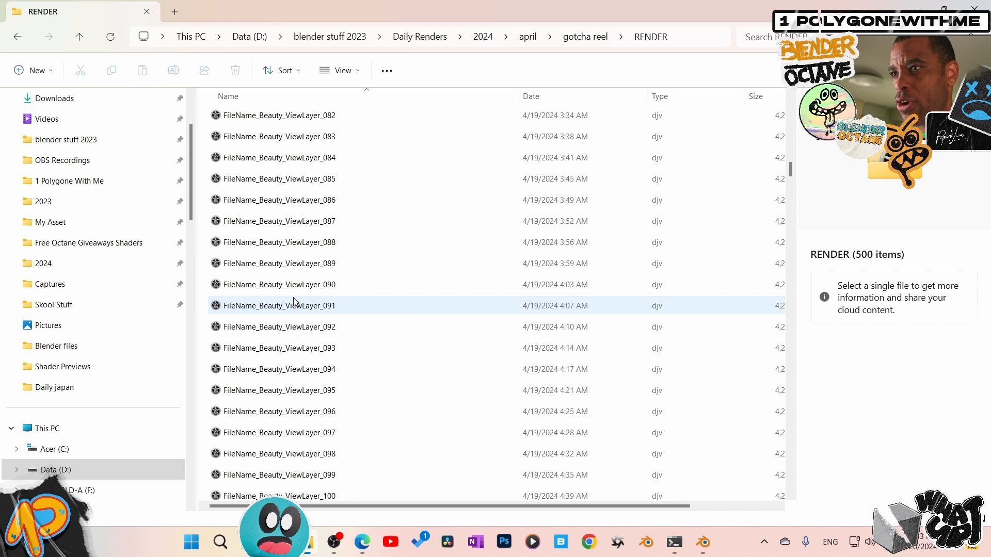
scroll(293, 301, up, 13)
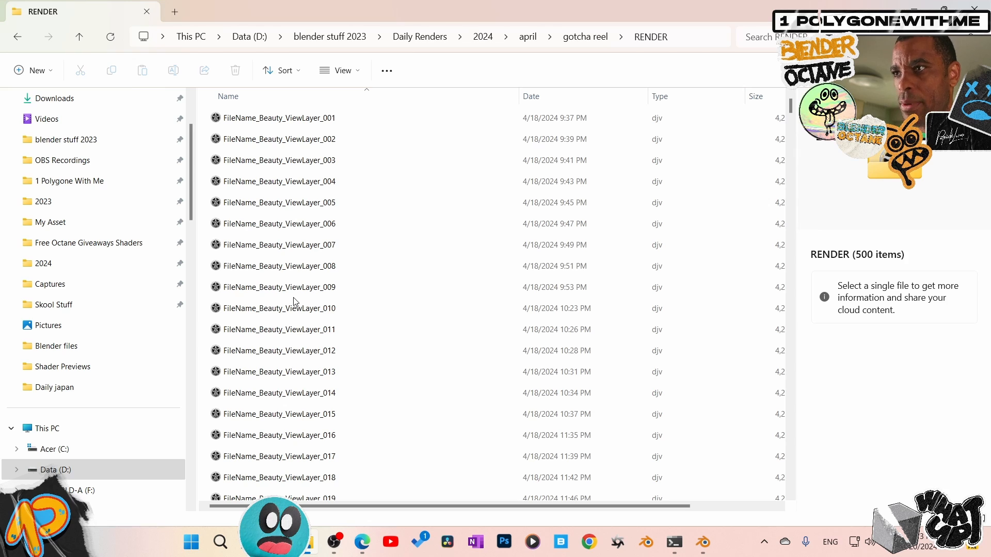
click(239, 119)
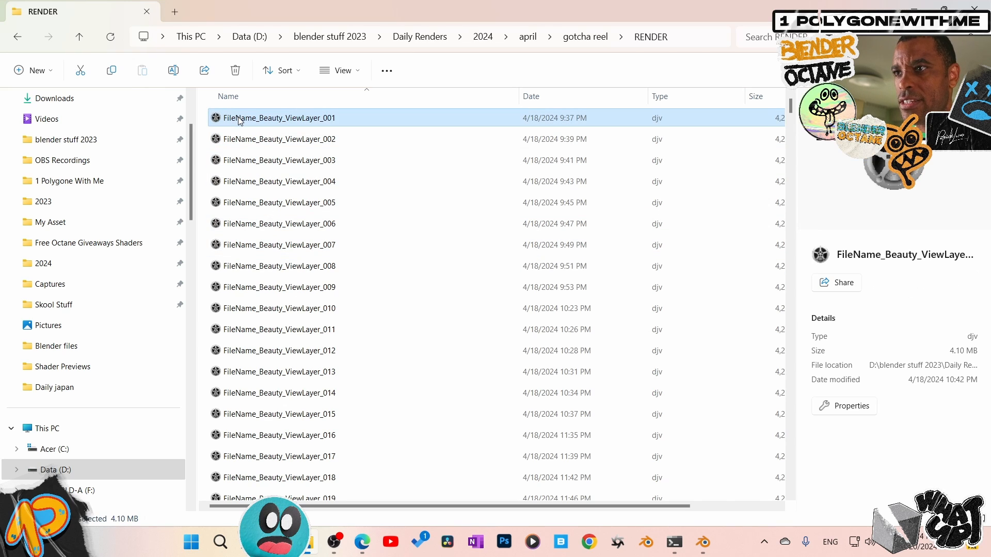
double_click(239, 118)
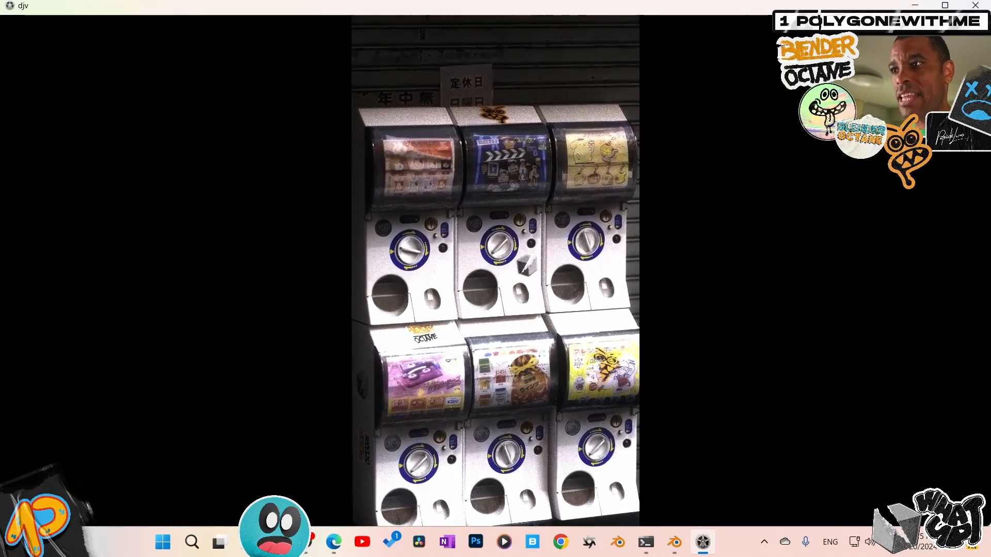
mouse_move(503, 396)
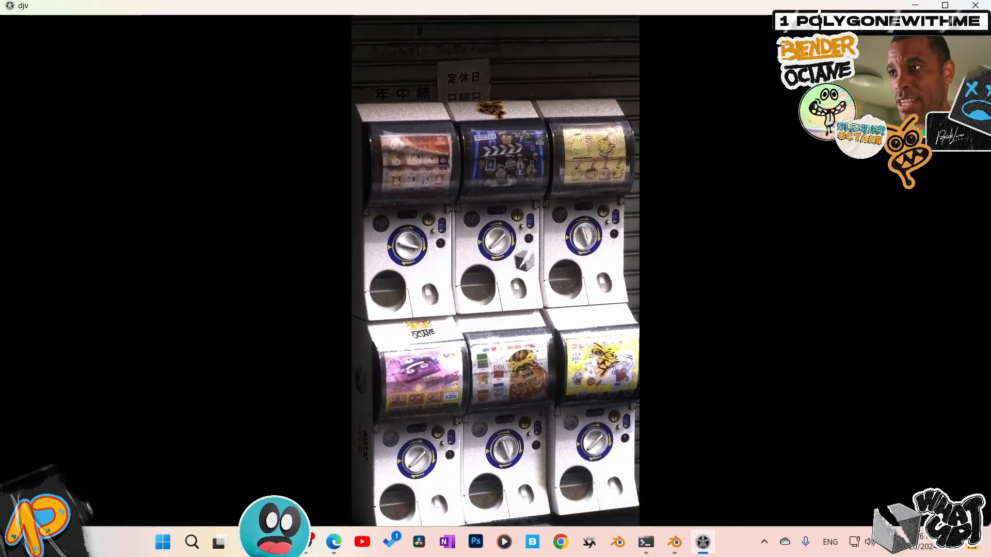
mouse_move(519, 141)
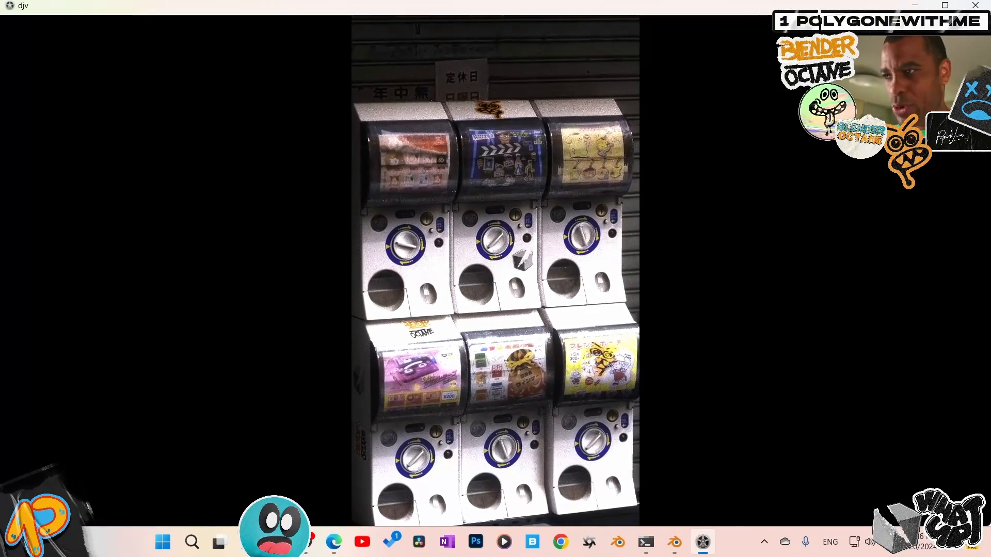
mouse_move(423, 224)
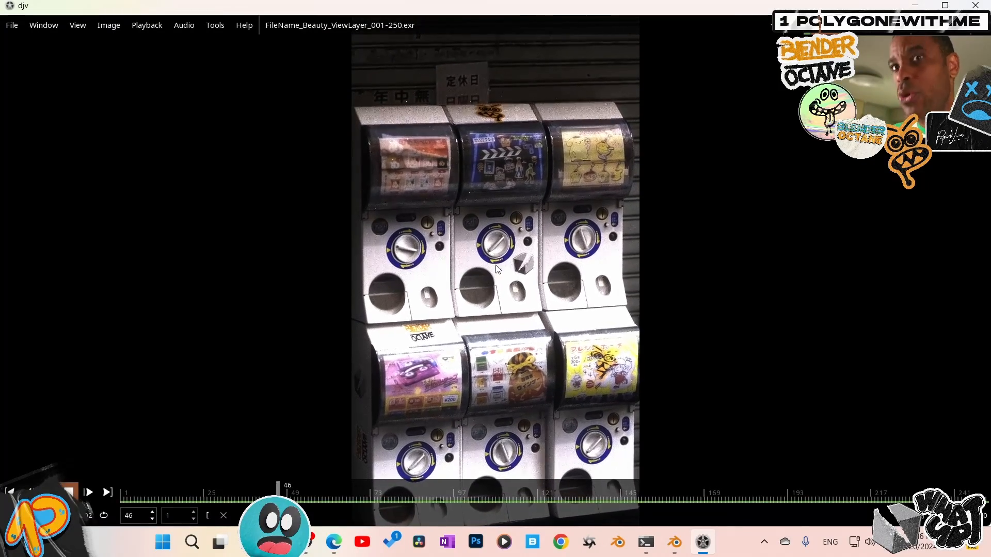
click(975, 5)
Play the DenoisedBeauty EXR sequence from frame 001 in djv and inspect the denoised gotcha machines.
scroll(410, 312, down, 7)
scroll(412, 317, down, 8)
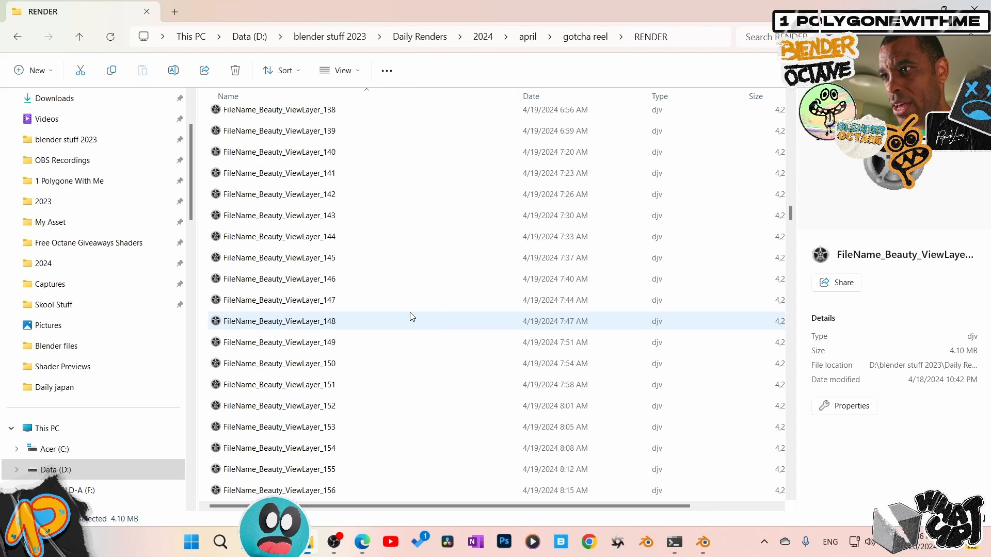
scroll(412, 316, down, 11)
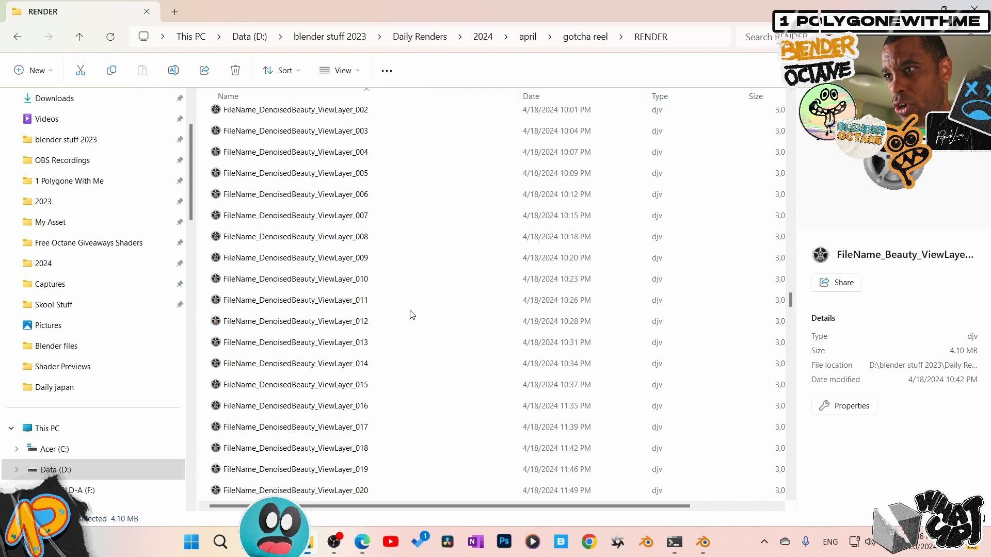
scroll(411, 313, up, 3)
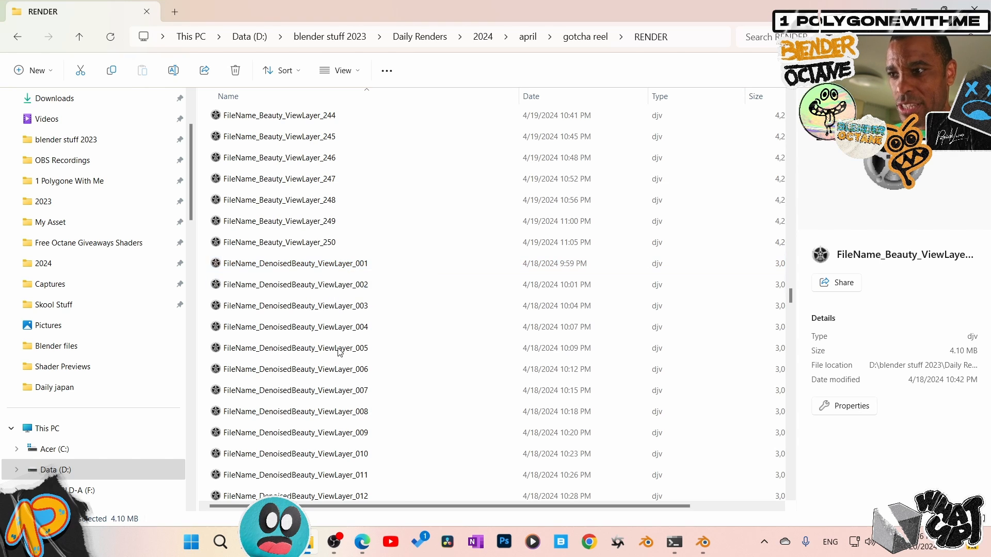
click(341, 265)
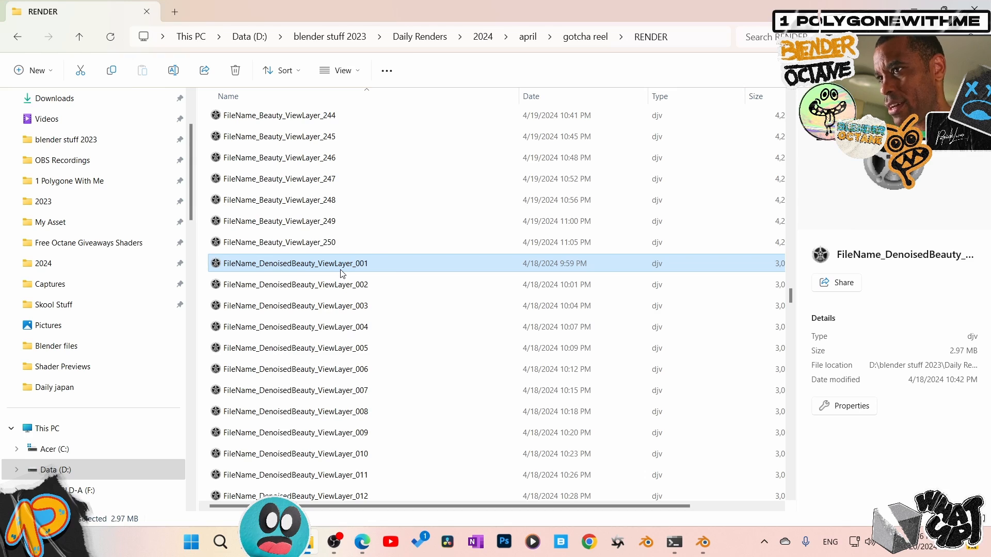
double_click(341, 270)
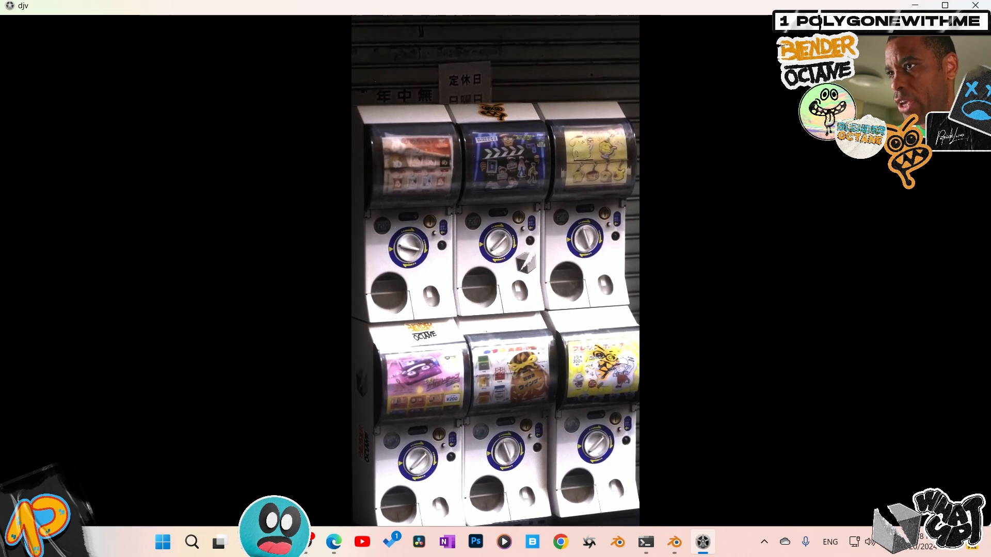
mouse_move(623, 408)
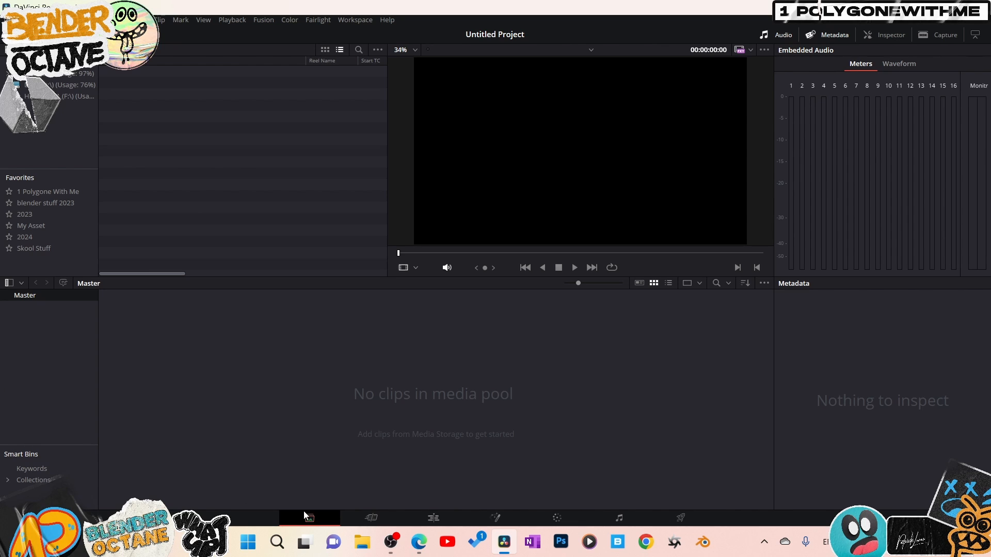
In DaVinci Resolve's media storage, browse from the 2024 favorite through april and gotcha reel to the RENDER folder.
click(40, 239)
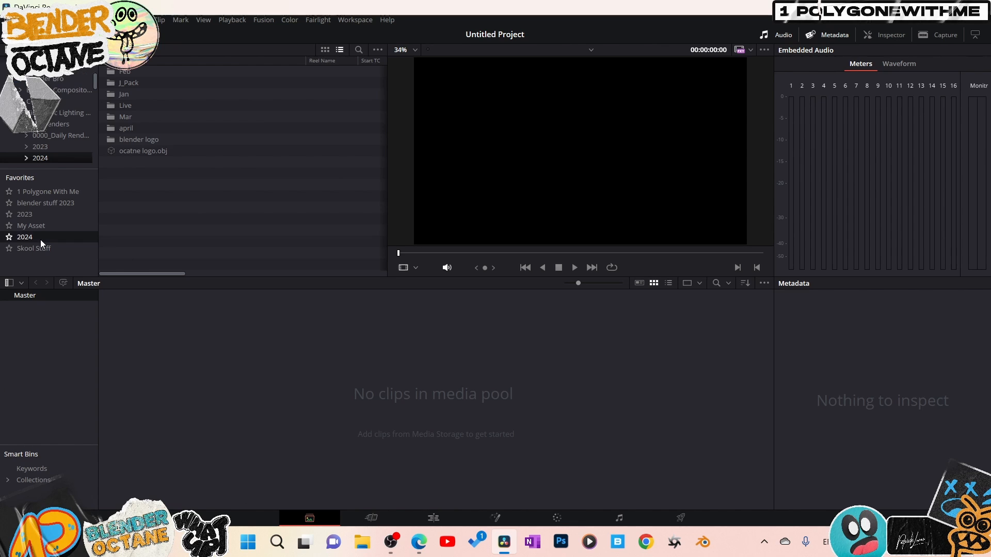
double_click(127, 127)
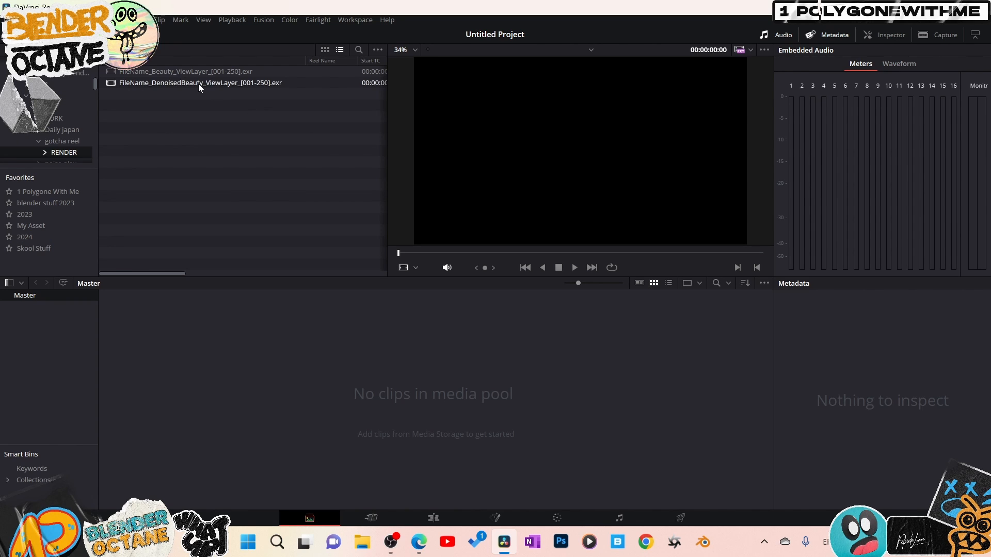
Set the media storage's Frame Display Mode to Individual and return it to Sequence.
click(379, 49)
mouse_move(411, 64)
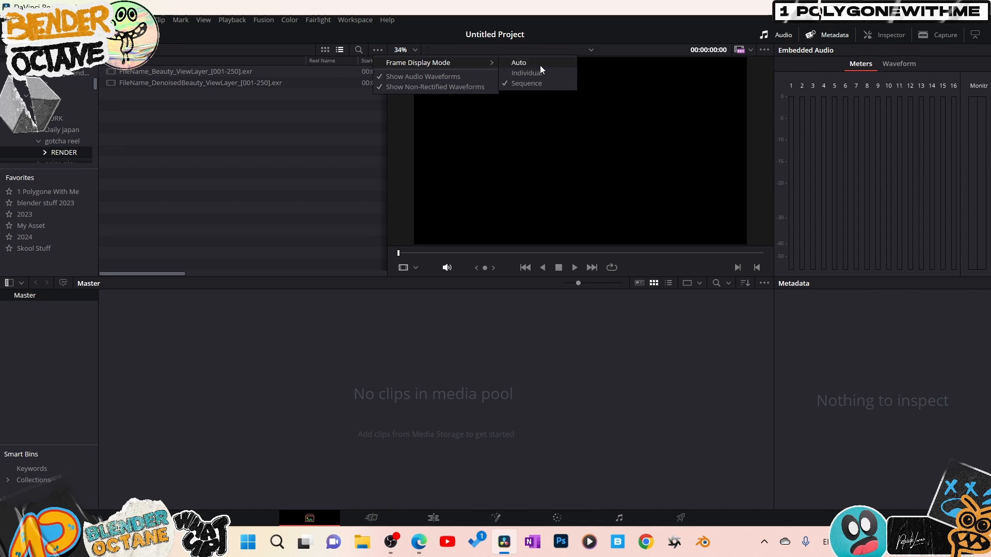
click(550, 75)
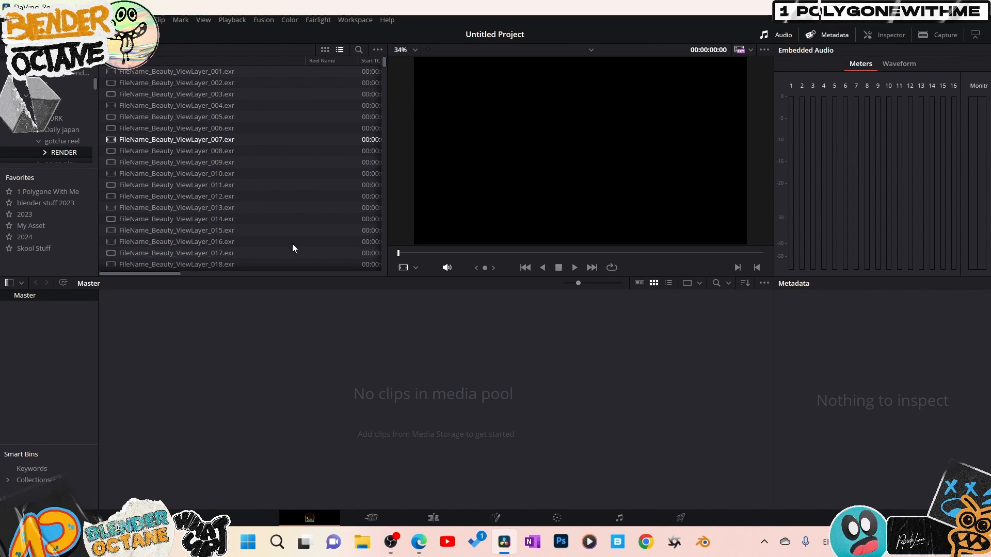
click(377, 50)
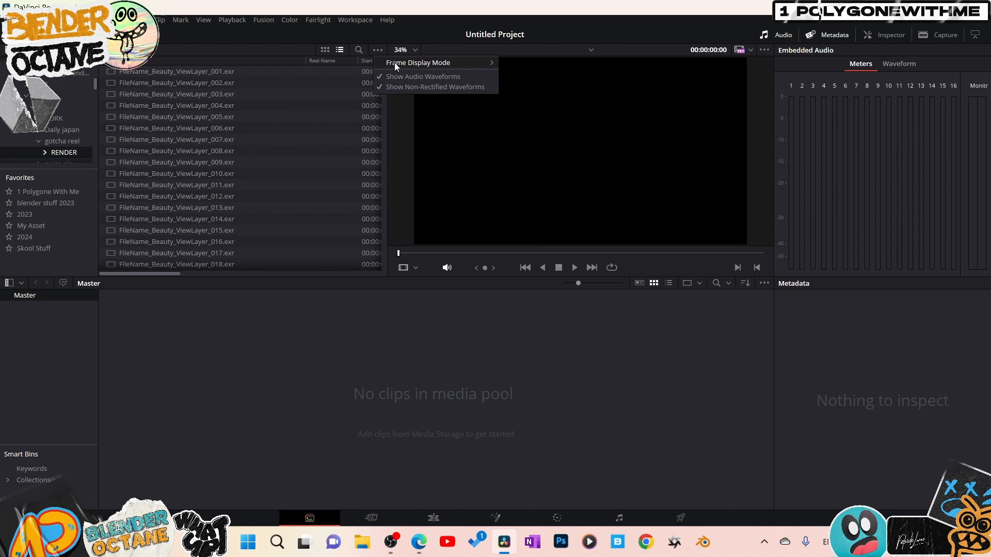
mouse_move(394, 63)
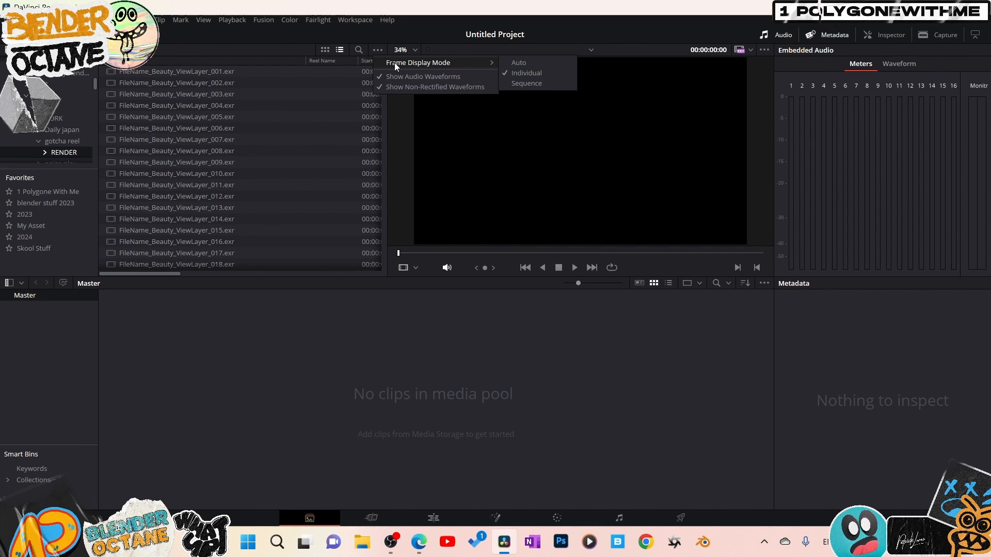
click(542, 82)
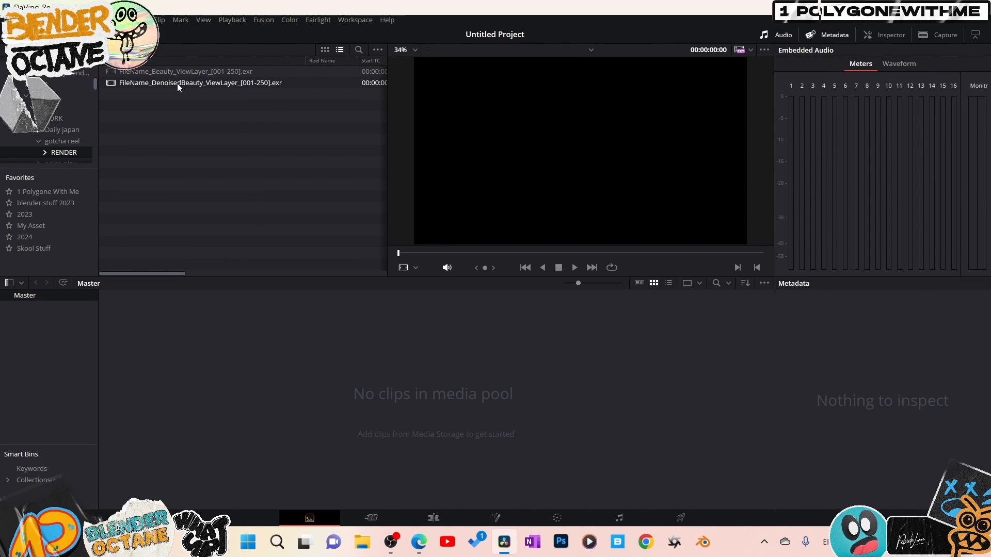
Preview the DenoisedBeauty and Beauty EXR sequences in turn to compare the two renders.
click(132, 82)
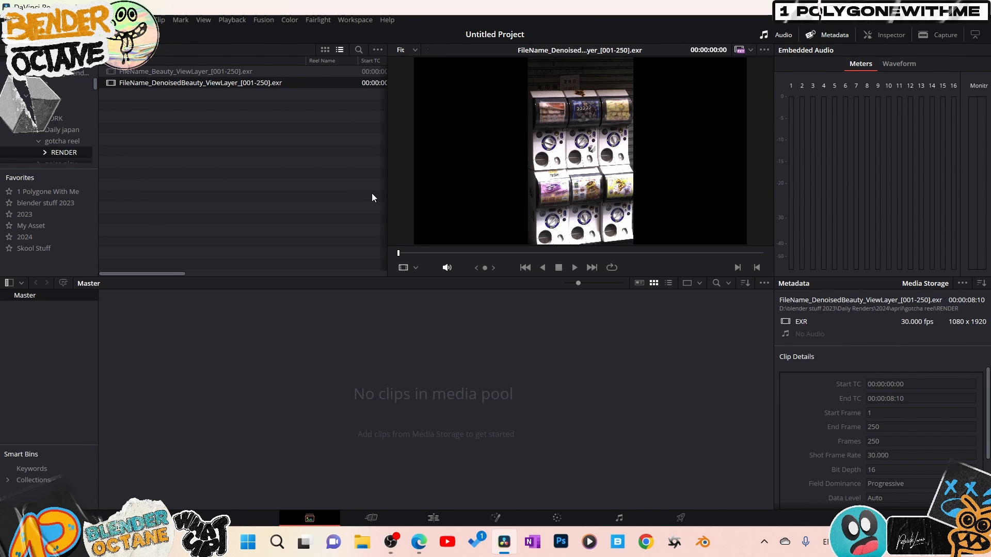
drag(410, 257, 698, 254)
click(237, 72)
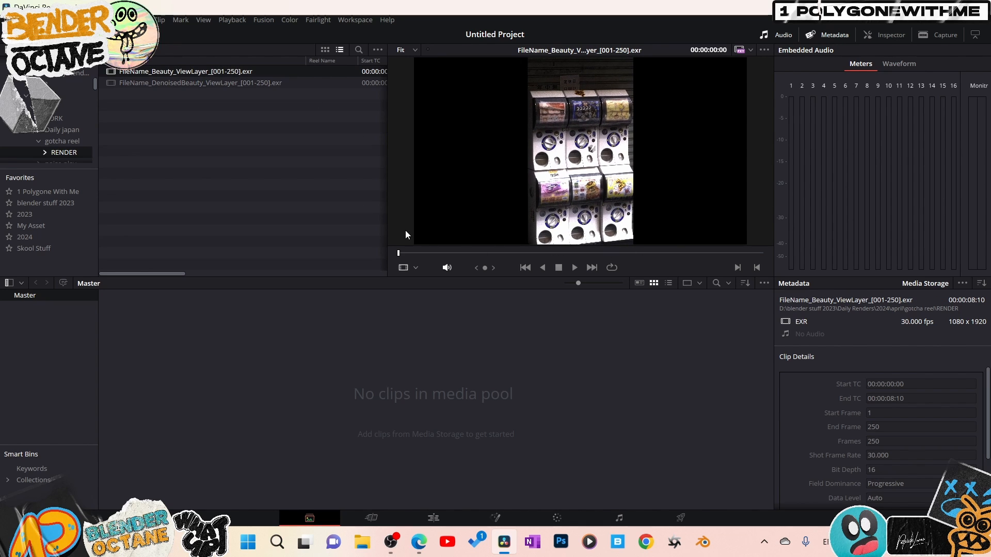
click(172, 81)
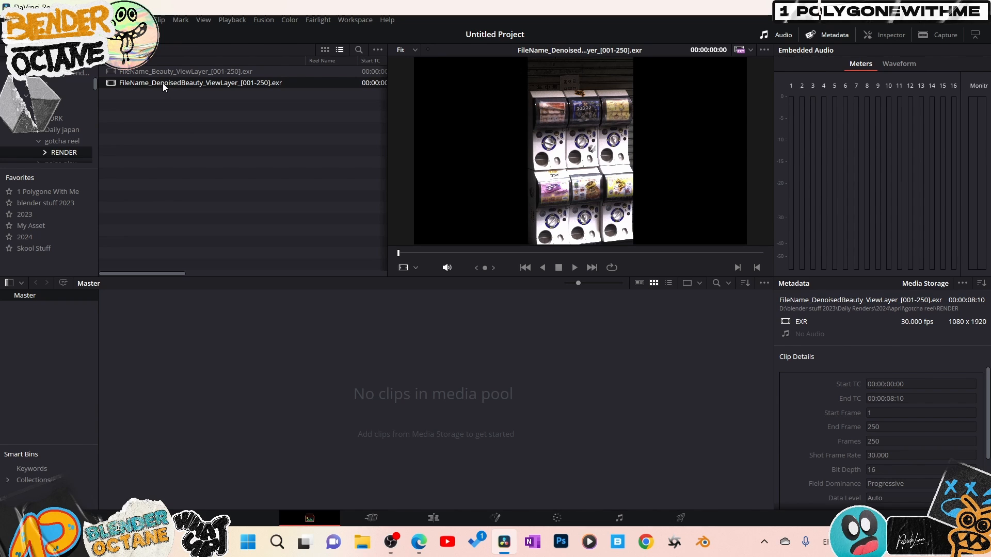
Add the DenoisedBeauty EXR sequence to the media pool and create a new timeline from it using the project settings.
drag(166, 83, 197, 355)
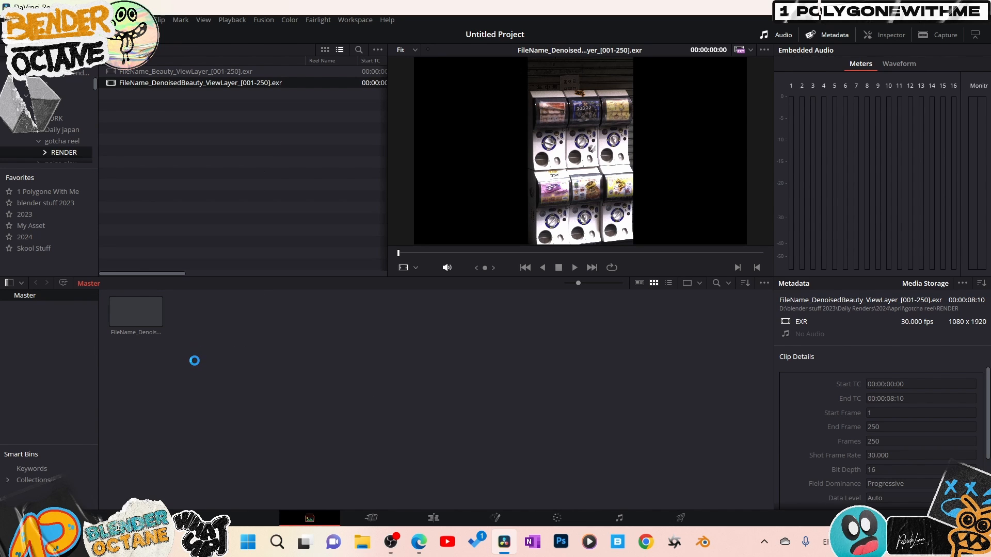
right_click(143, 326)
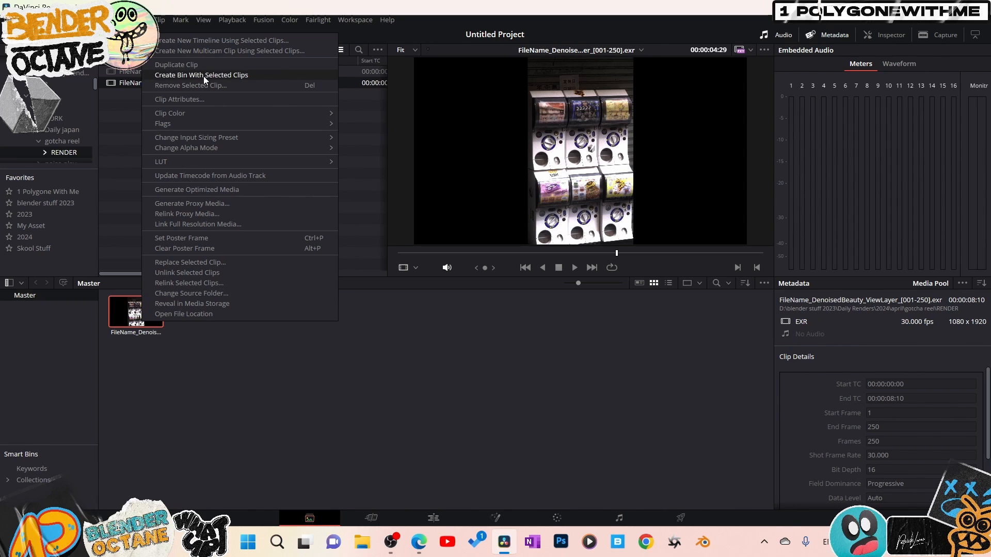
click(215, 43)
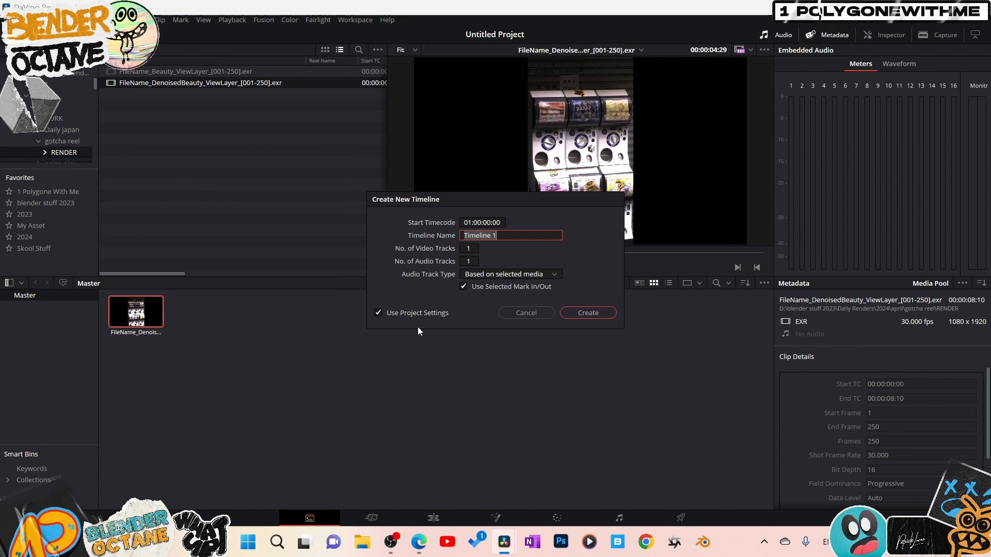
click(587, 316)
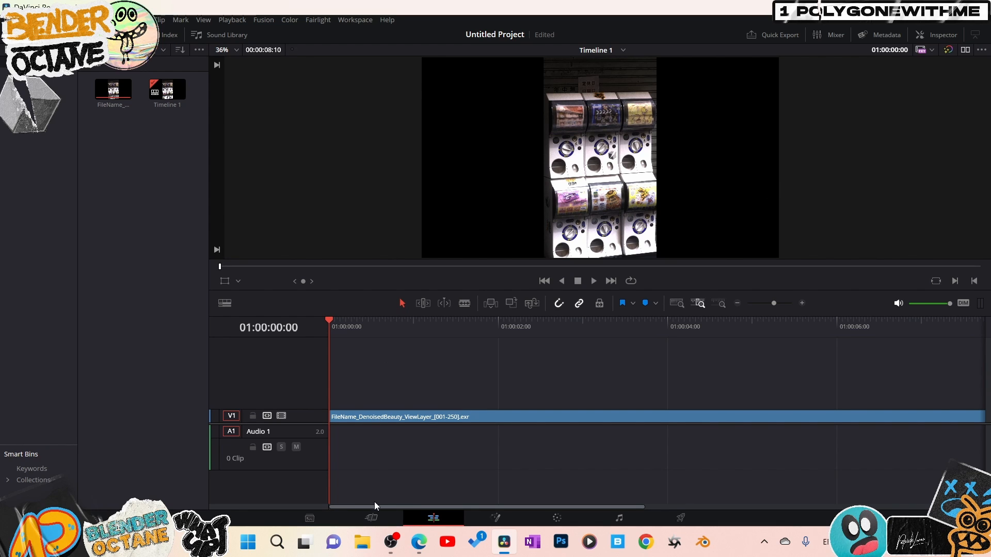
Set the timeline resolution to Portrait, 1080 x 1920, on the Cut page.
click(373, 518)
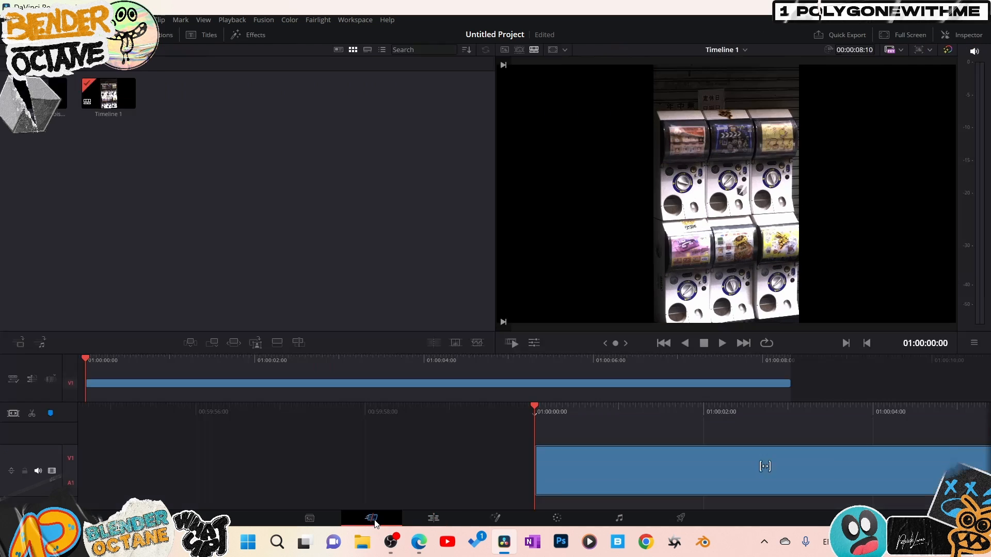
click(921, 50)
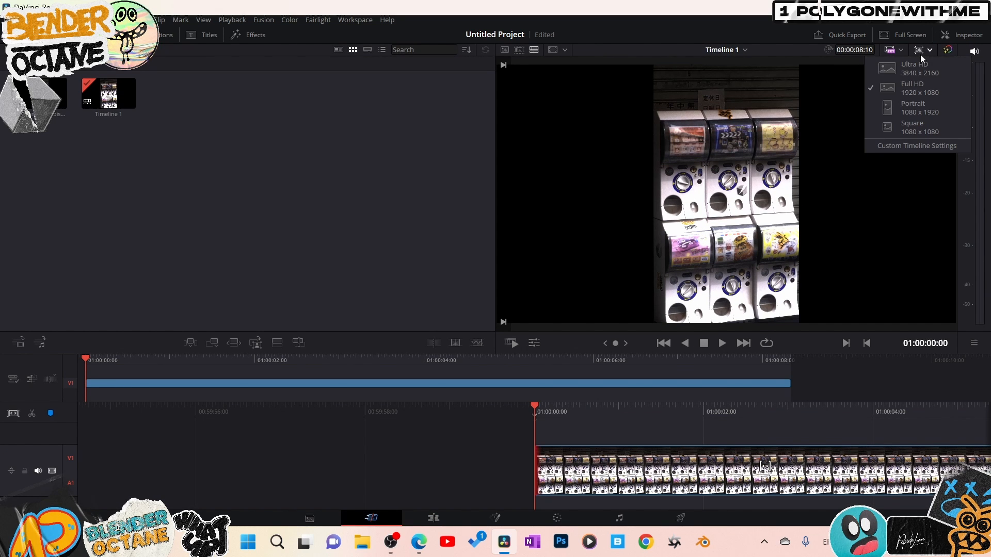
click(921, 110)
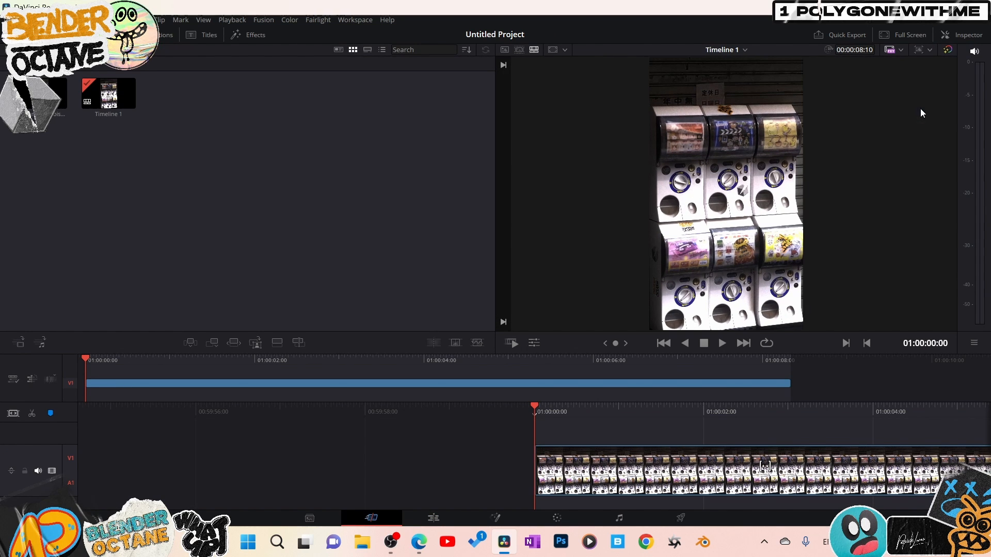
Open the timeline's DenoisedBeauty clip in Fusion and toggle the viewers between single and dual layout.
click(440, 517)
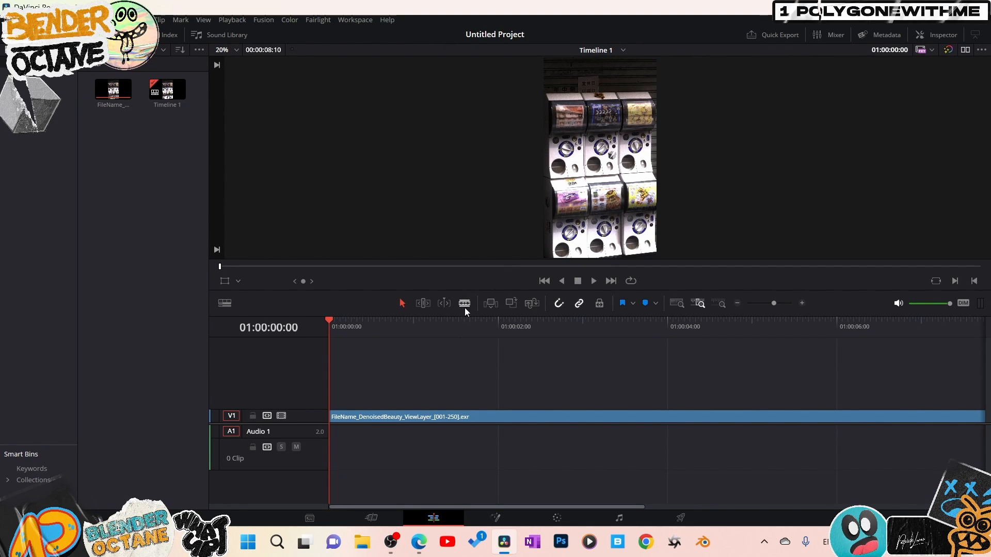
click(454, 416)
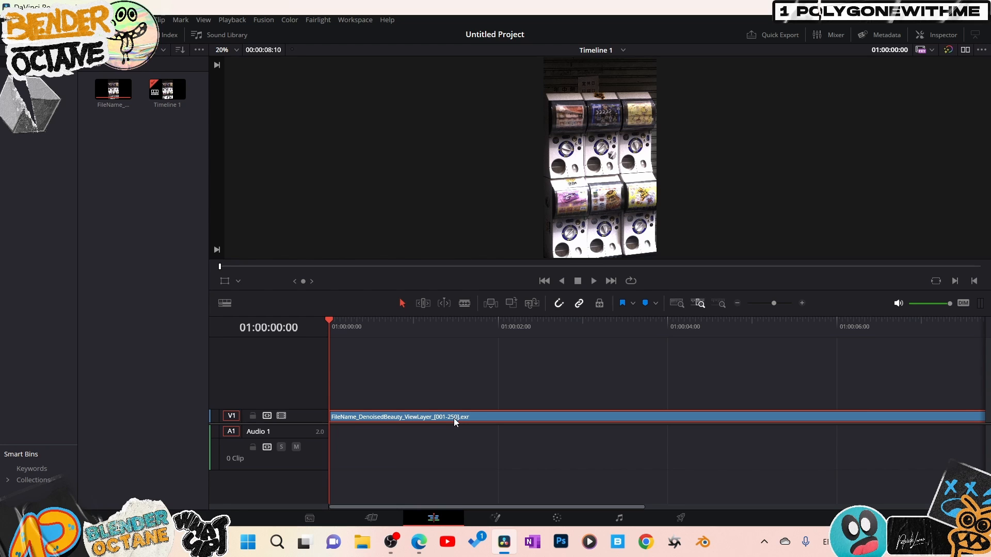
click(496, 518)
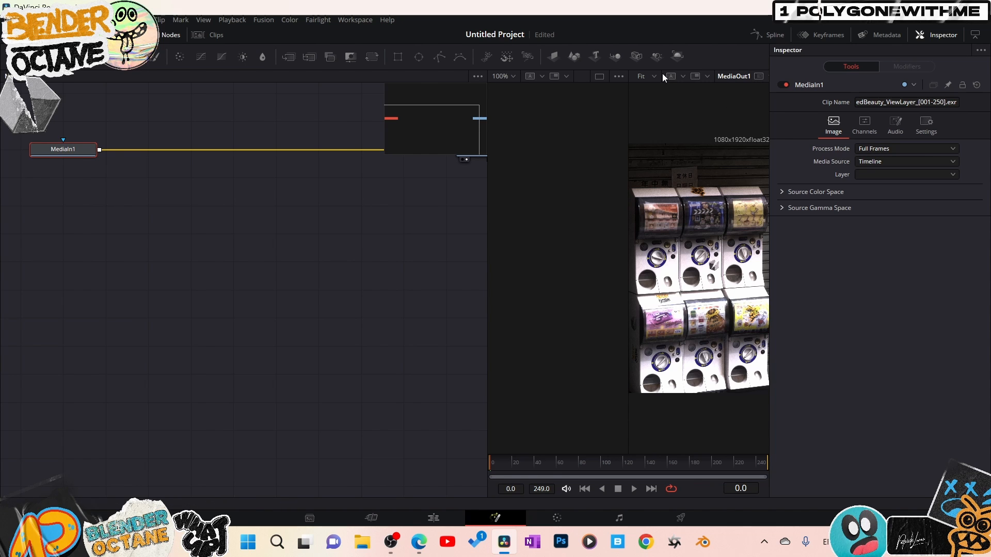
click(599, 76)
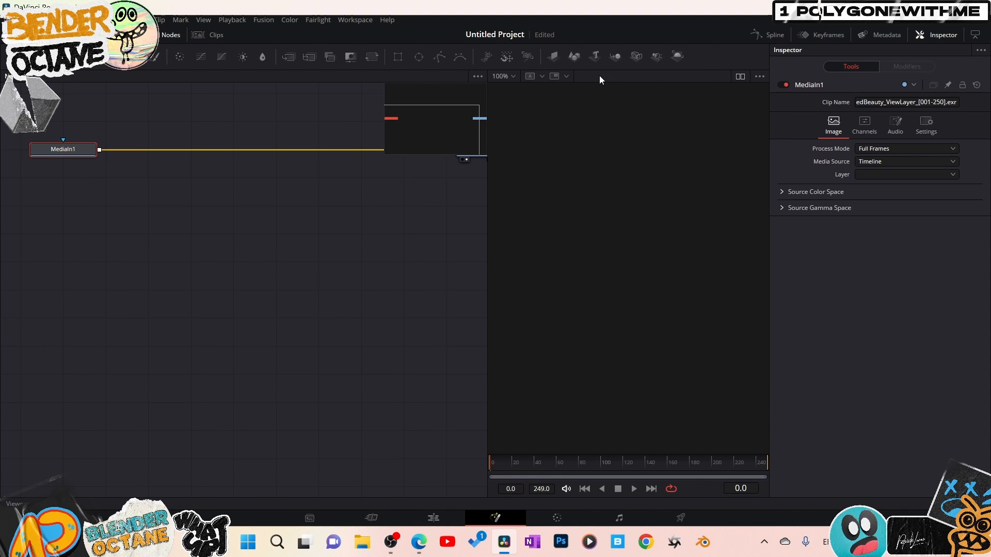
click(738, 78)
drag(645, 225, 531, 212)
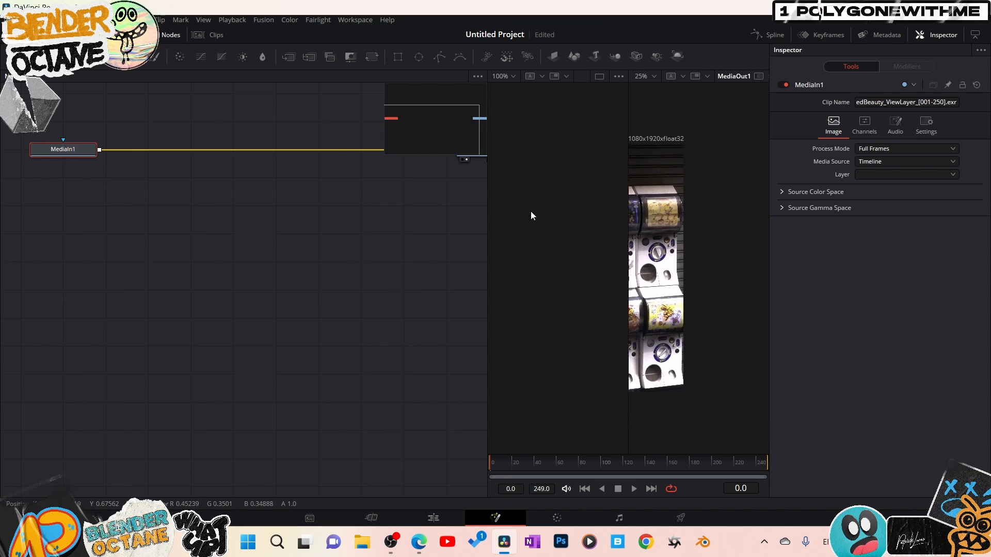
Enlarge the viewer area, switch to a single viewer and fit the MediaOut1 image to it.
drag(487, 265, 318, 266)
click(748, 76)
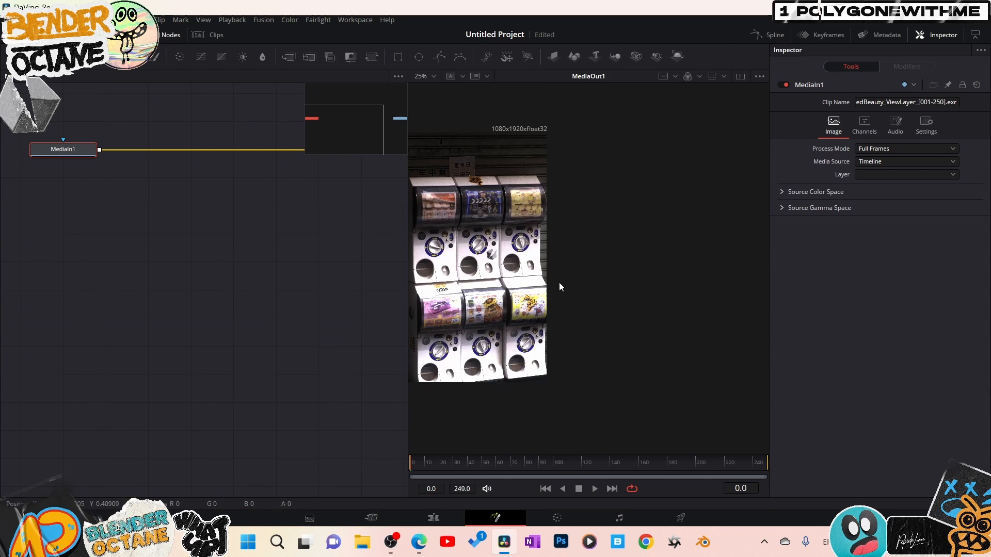
click(433, 77)
click(435, 89)
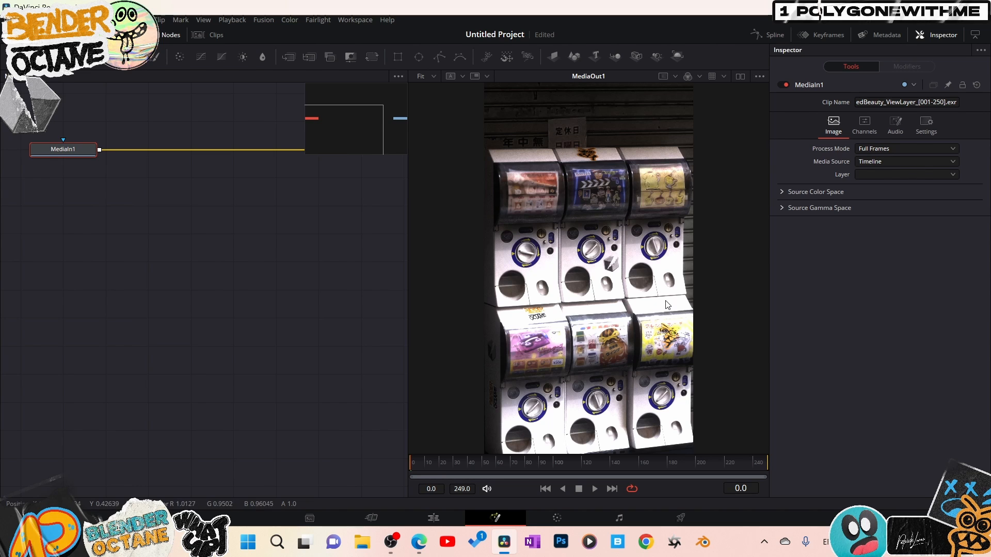
Rearrange the node graph vertically, with MediaOut1 placed directly below MediaIn1.
drag(297, 268, 288, 303)
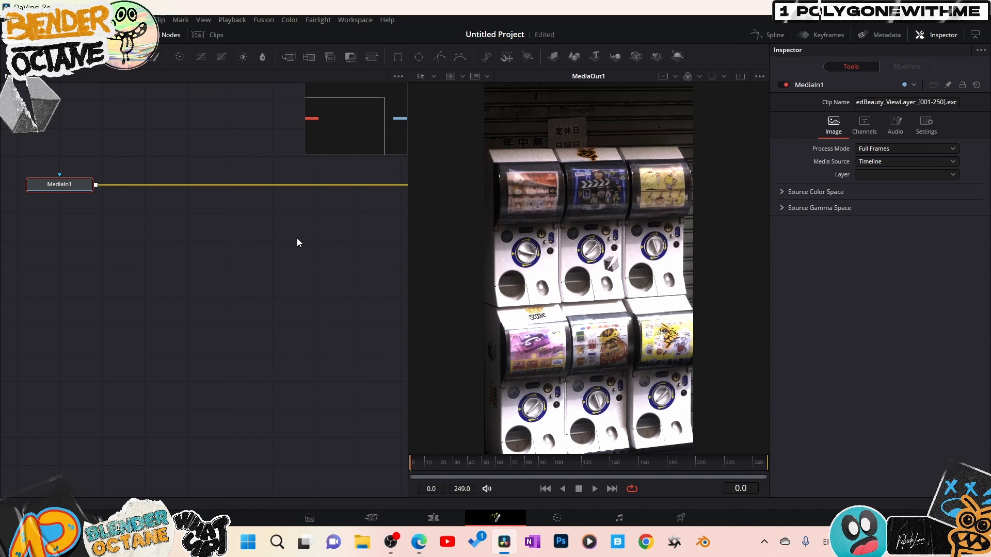
scroll(296, 239, down, 5)
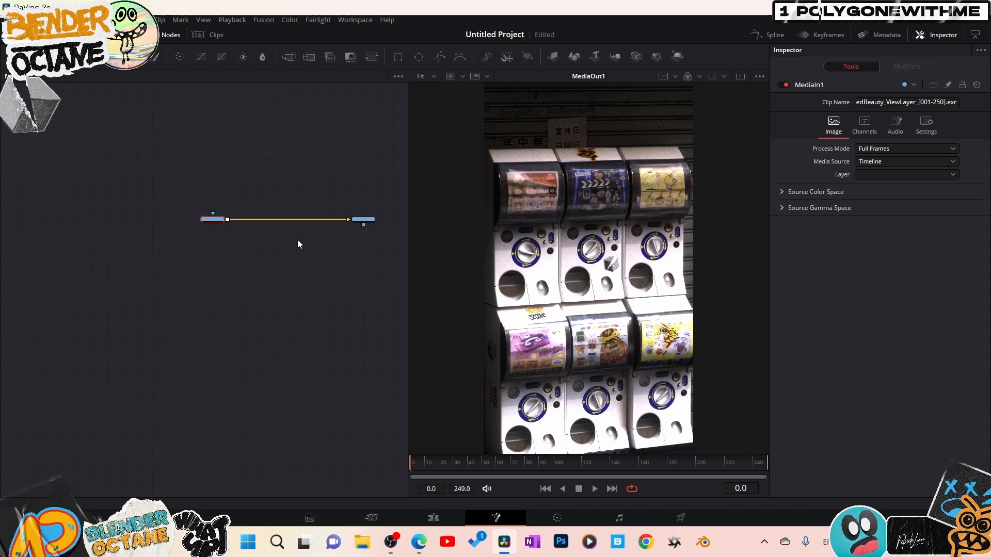
drag(364, 221, 343, 215)
scroll(230, 287, up, 2)
scroll(233, 307, down, 1)
scroll(233, 307, up, 5)
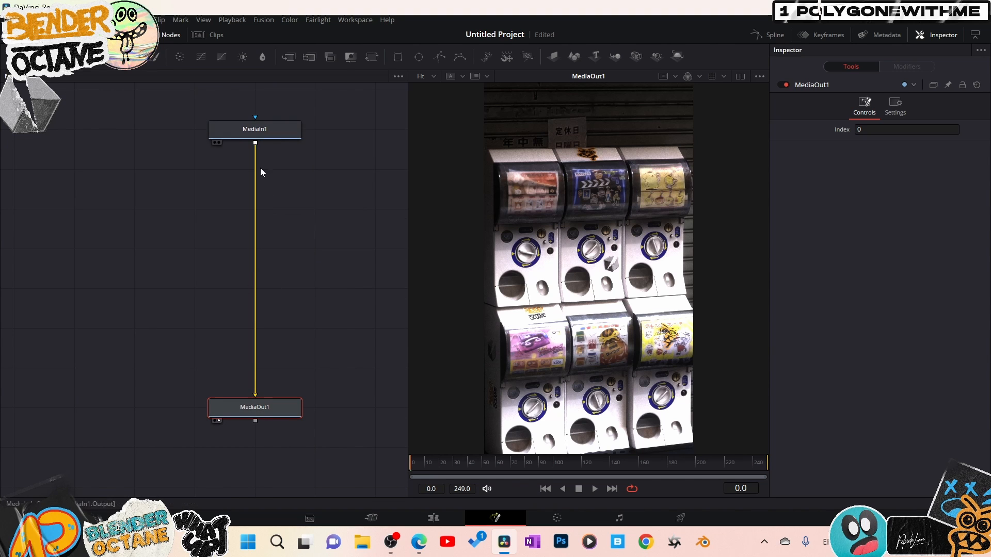
Rename the MediaIn1 node as vid.
click(254, 133)
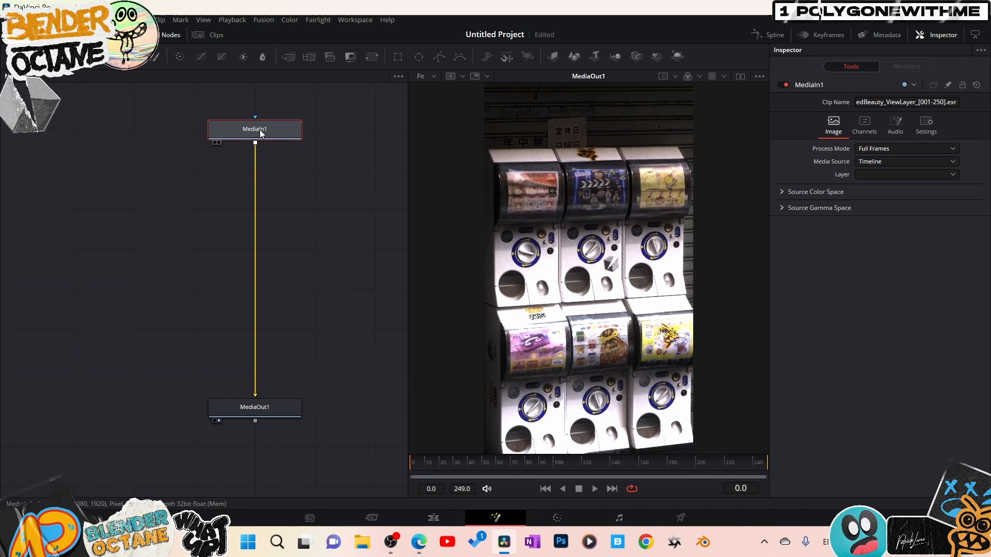
key(F2)
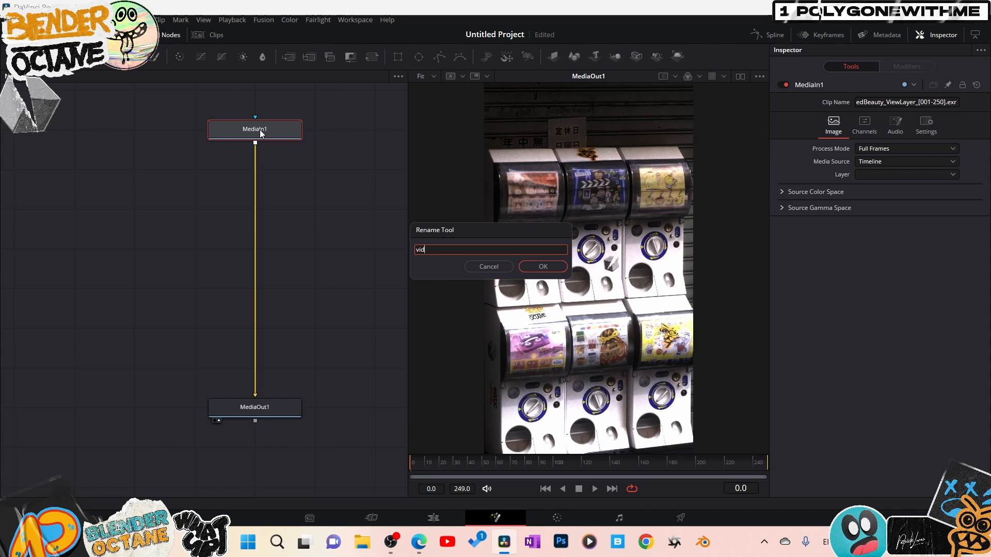
key(Return)
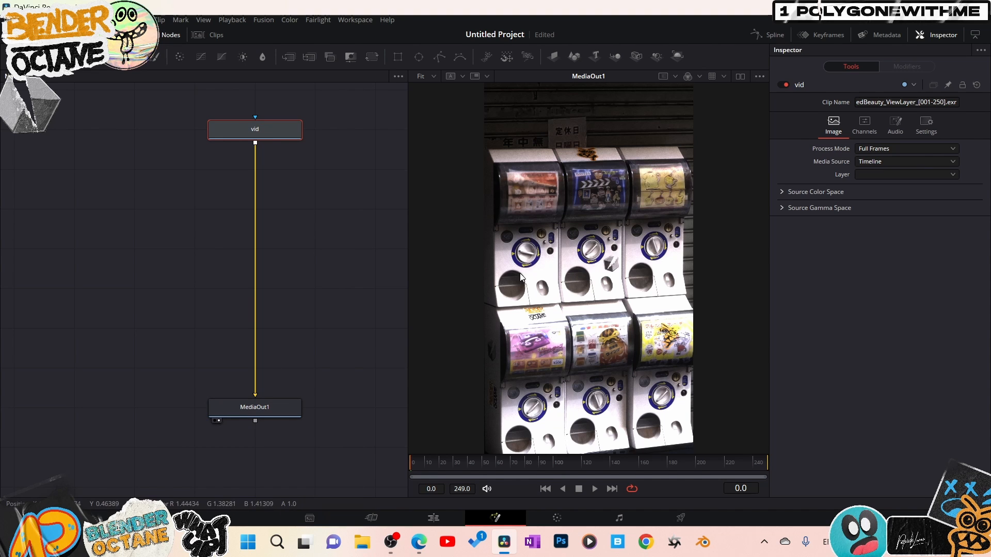
Add a Color Space Transform node and insert it between vid and MediaOut1, just above MediaOut1.
click(145, 340)
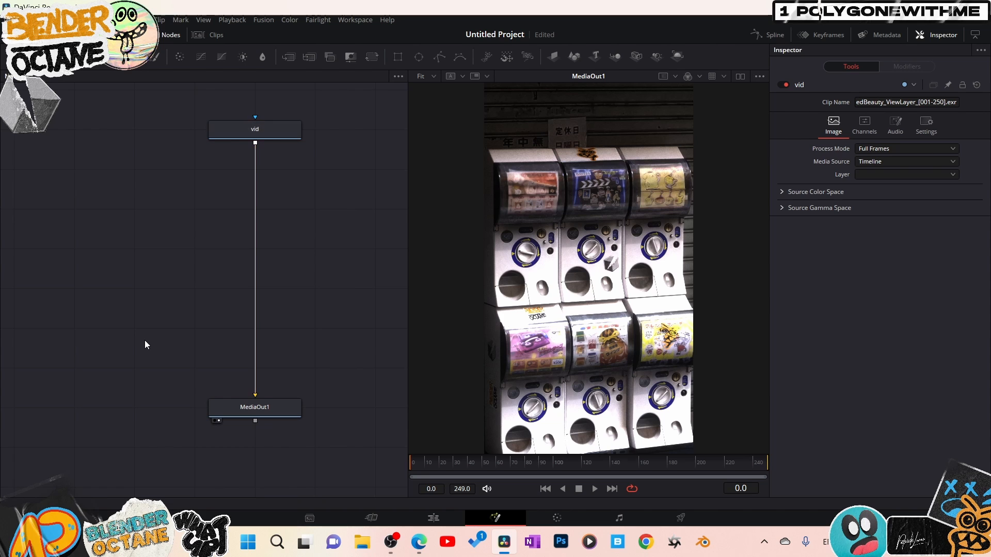
key(shift+space)
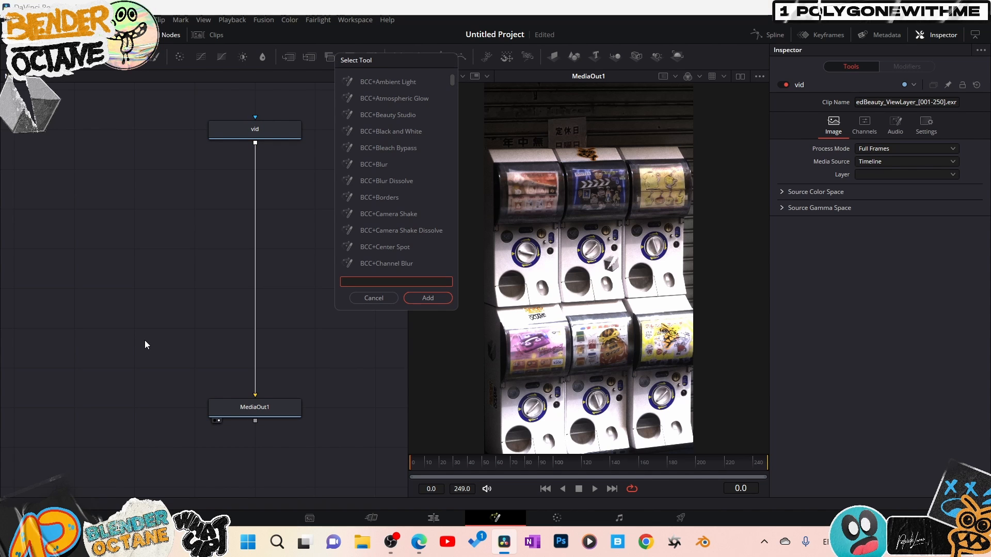
text(color)
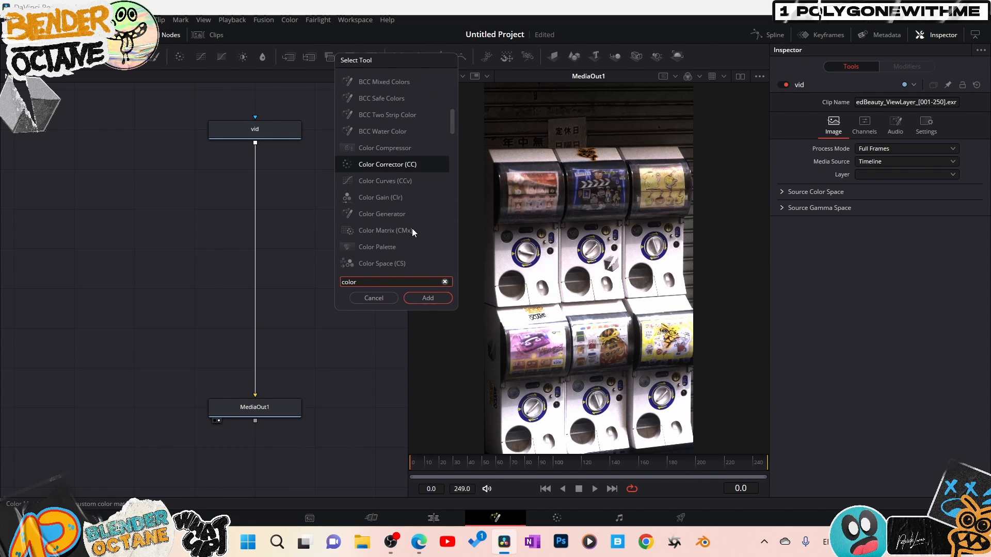
scroll(413, 230, down, 1)
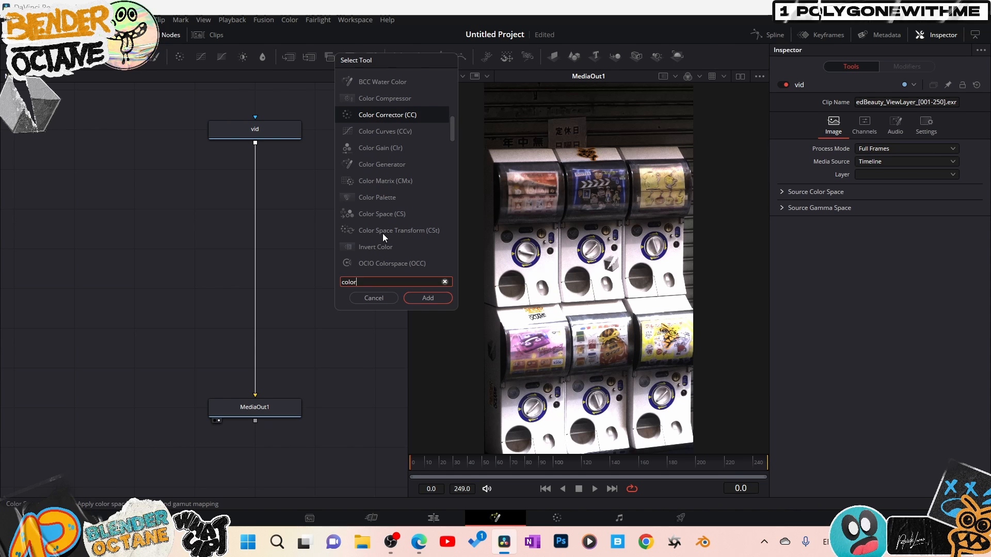
click(407, 233)
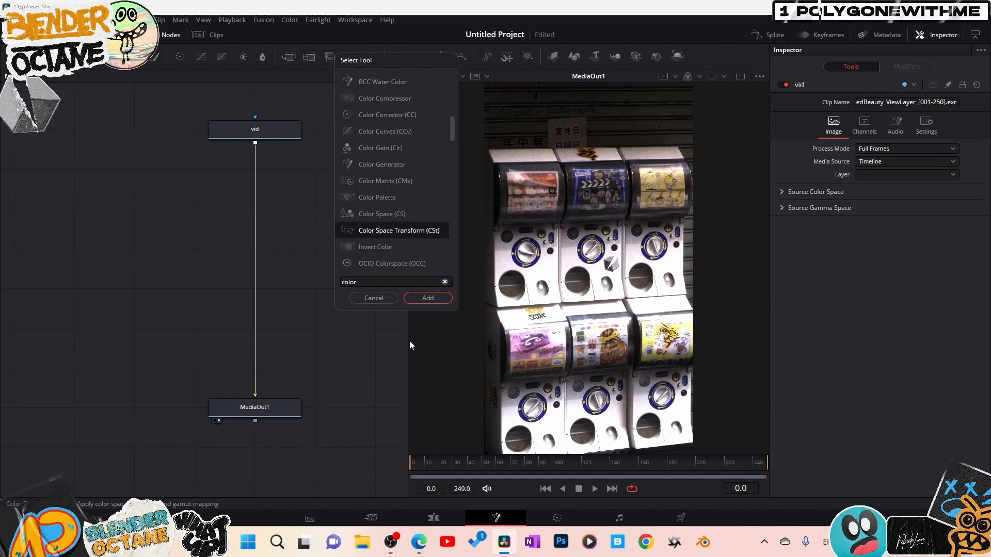
click(428, 299)
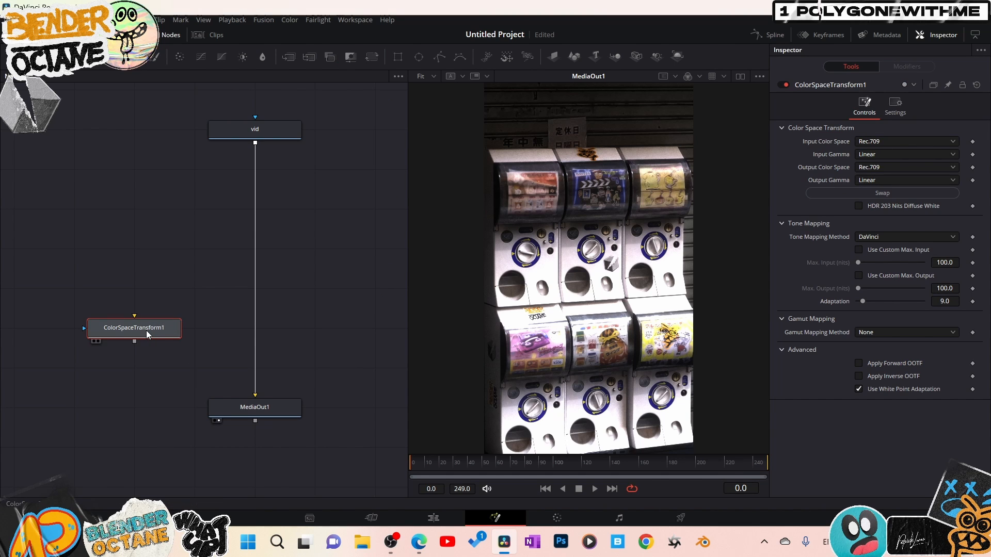
drag(151, 332, 273, 354)
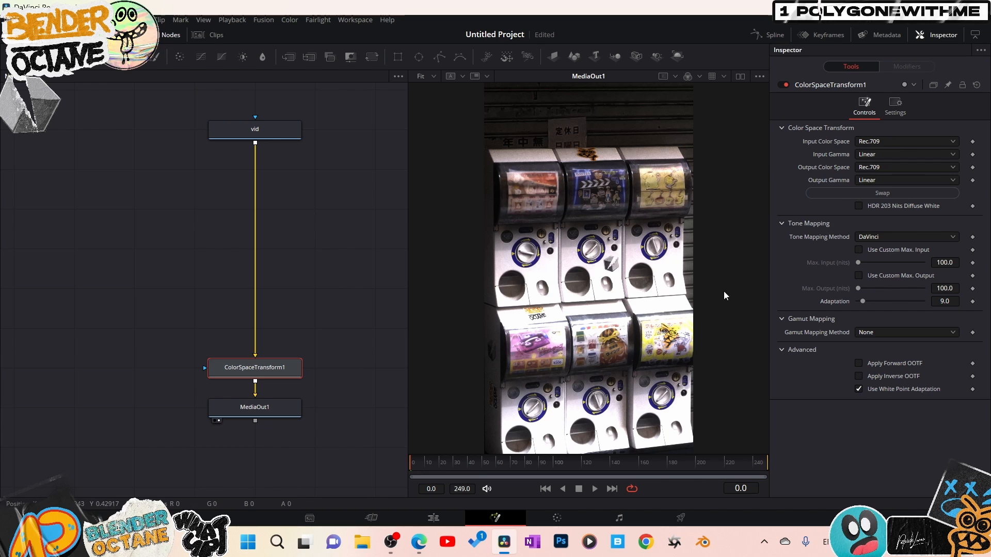
Set the Color Space Transform's output gamma to Rec.709.
click(870, 181)
scroll(892, 281, down, 5)
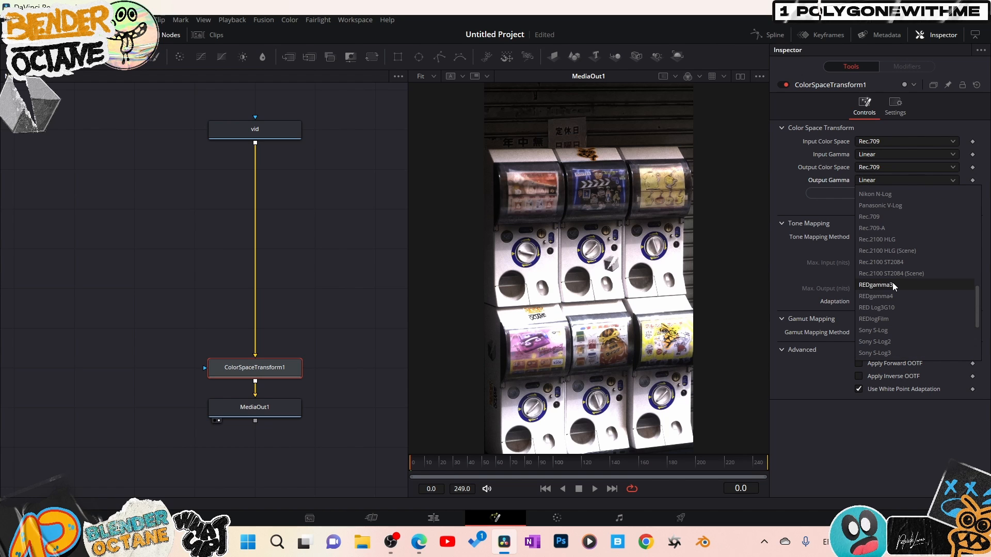
click(871, 219)
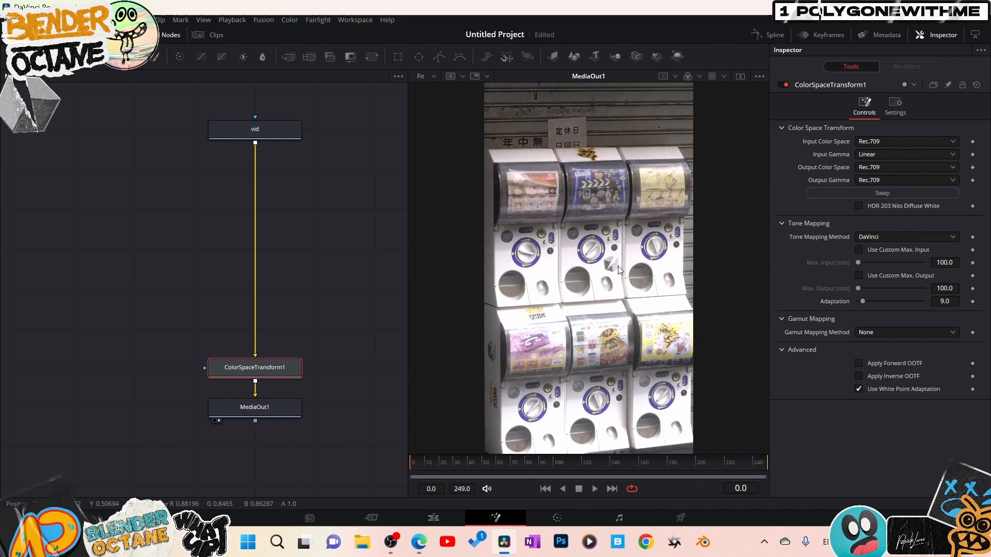
Try Lift at -0.08, Gamma at -0.10 and Gain at 1.07 on the Color page, reset the primaries and return to Fusion.
click(557, 519)
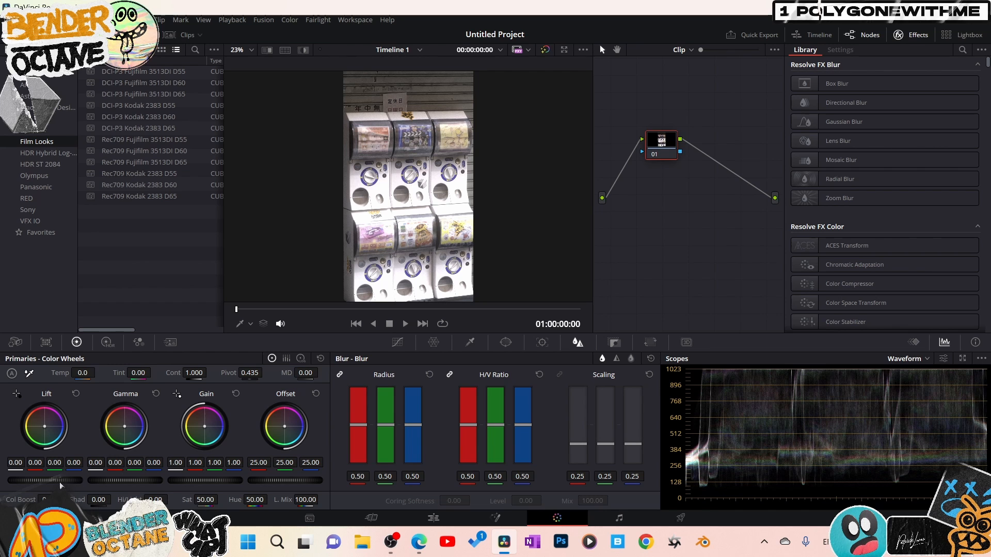
drag(51, 481, 25, 485)
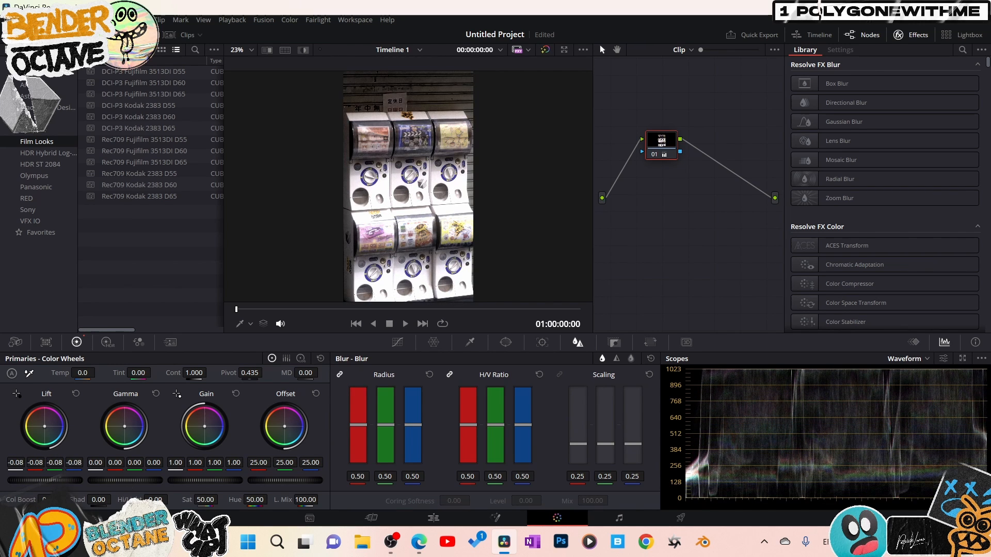
drag(124, 481, 160, 482)
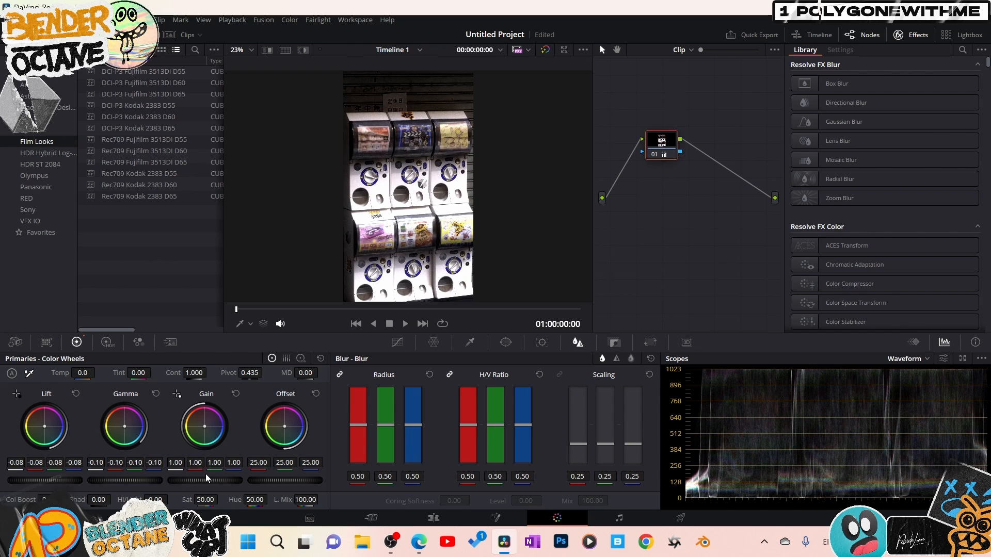
click(321, 359)
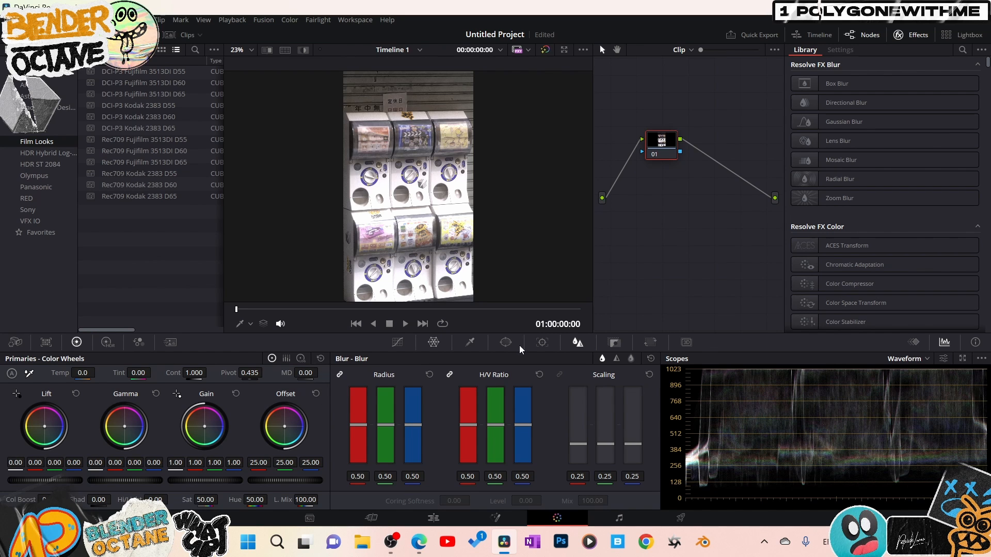
mouse_move(214, 480)
mouse_down()
mouse_move(176, 480)
mouse_move(242, 480)
mouse_move(205, 480)
mouse_move(216, 480)
mouse_up()
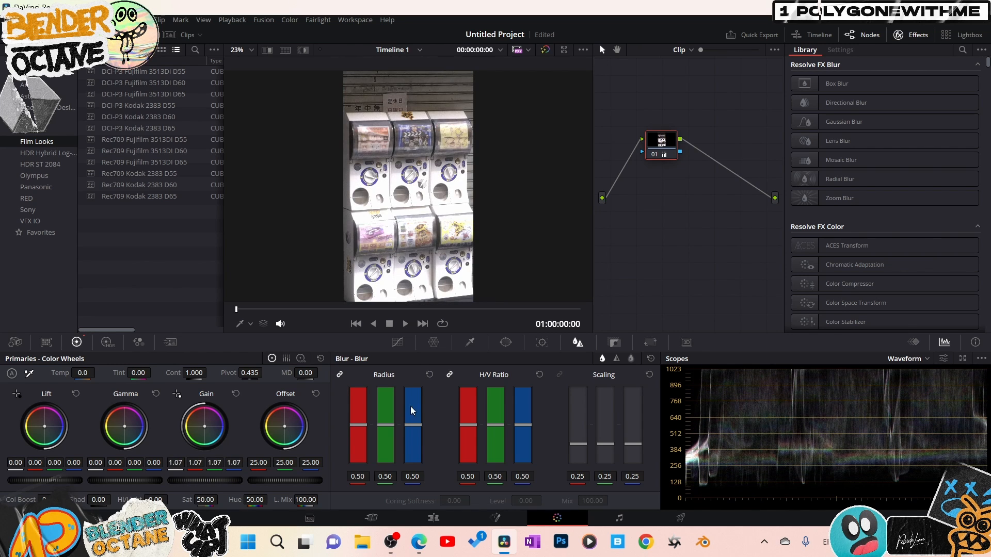
click(320, 358)
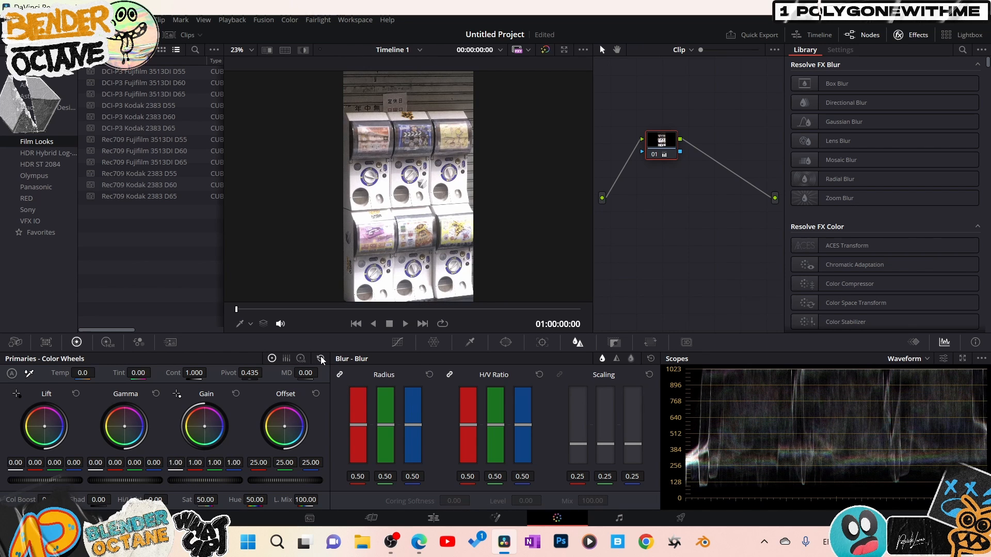
click(495, 518)
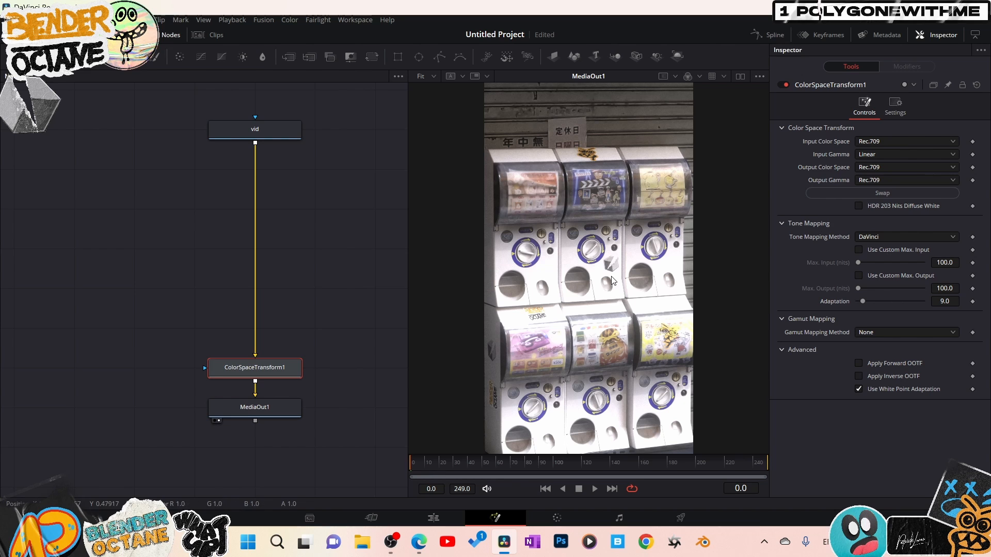
Find the Chromatic Aberration template in the effects library and add it to the node graph.
click(160, 299)
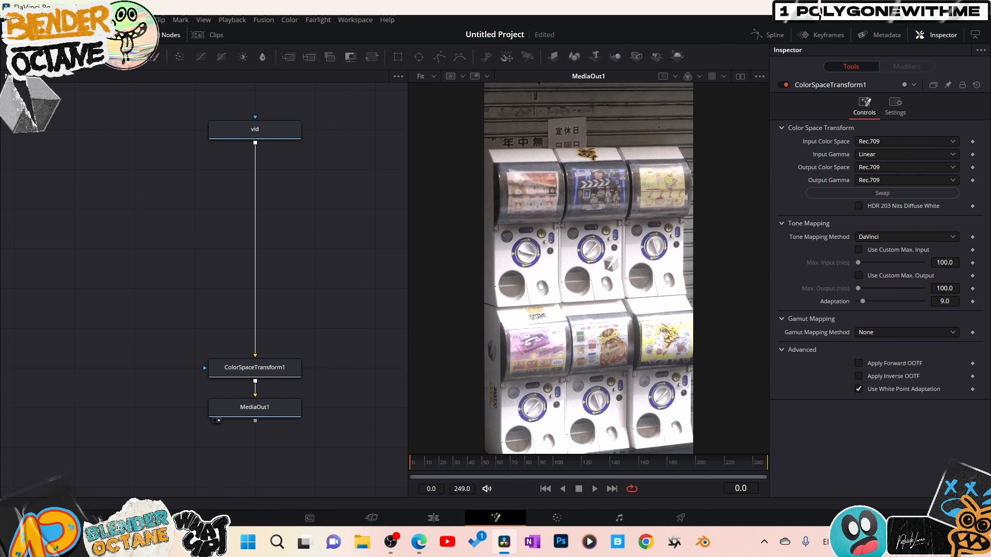
click(119, 35)
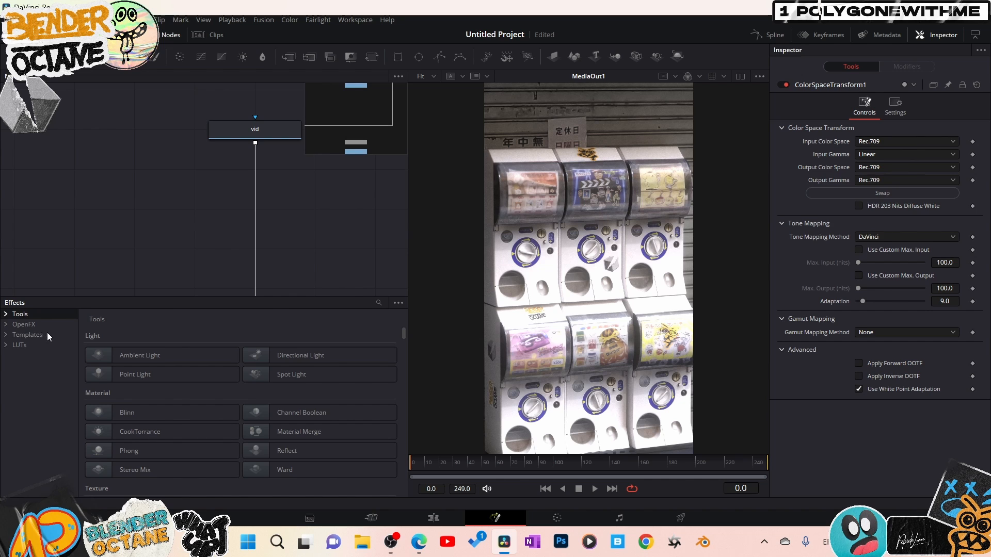
click(25, 335)
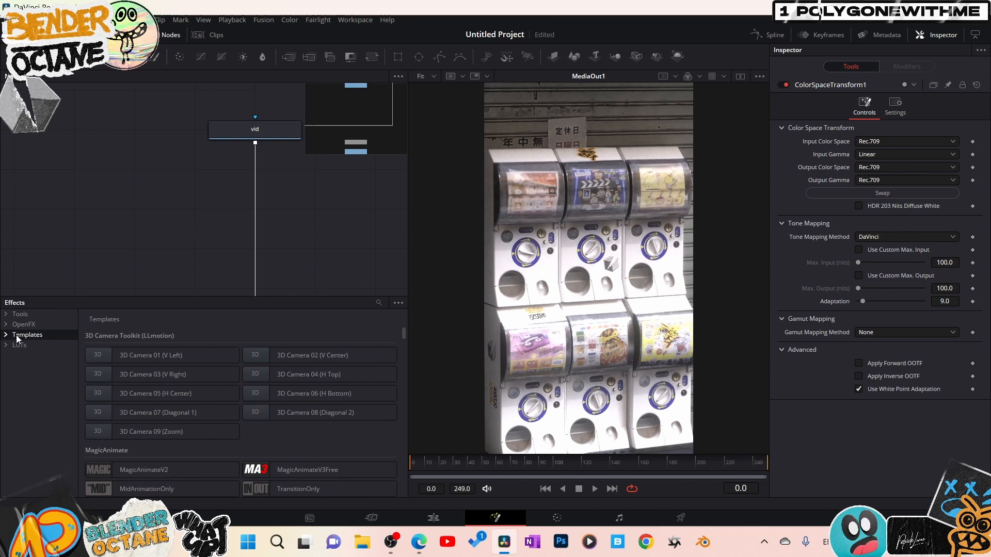
click(379, 303)
text(ch)
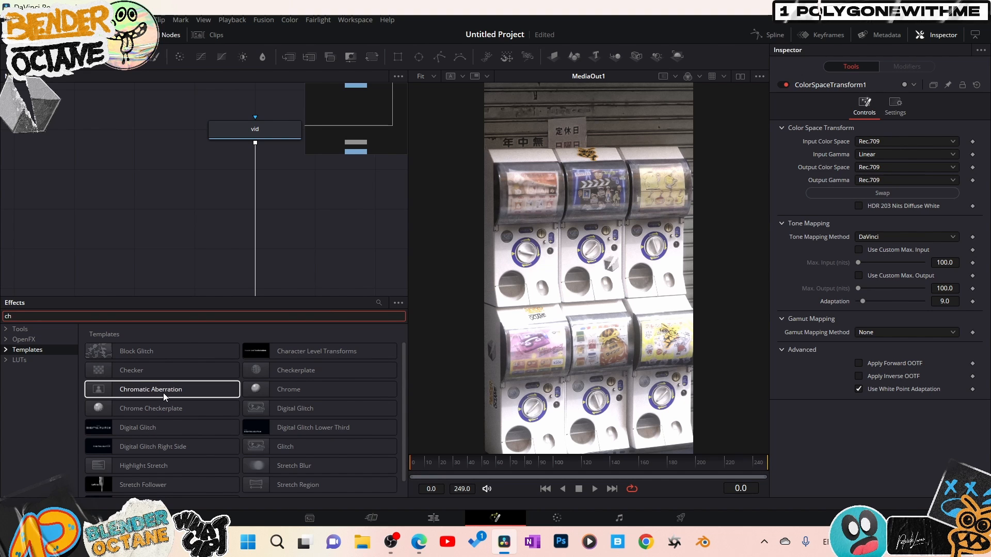
drag(164, 391, 147, 215)
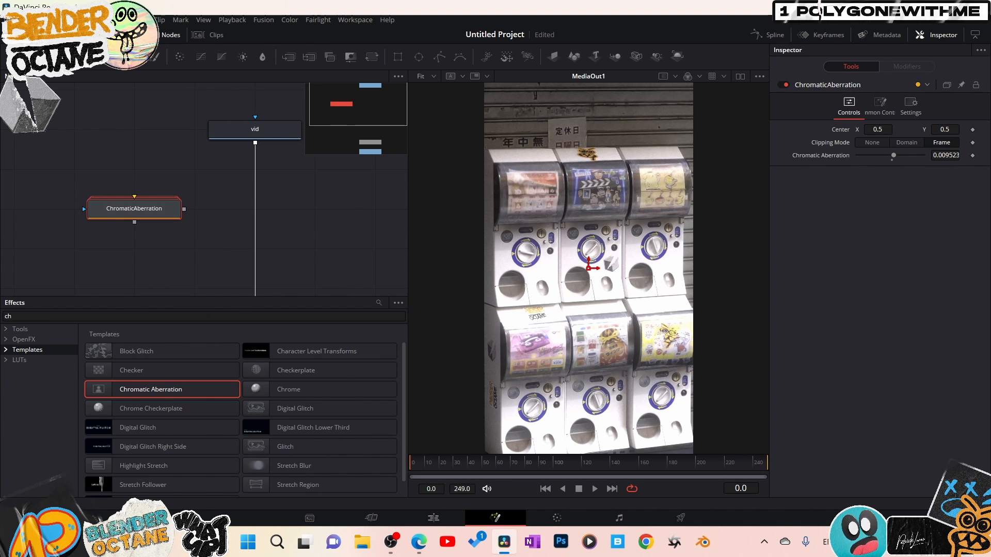
click(116, 35)
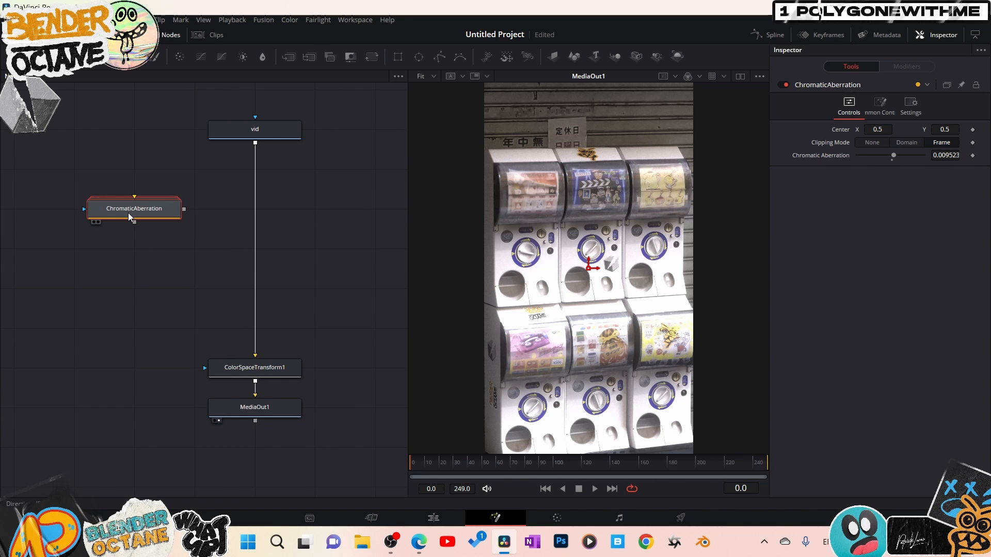
Insert the ChromaticAberration node between vid and ColorSpaceTransform1, placing it directly below vid.
drag(129, 211, 258, 242)
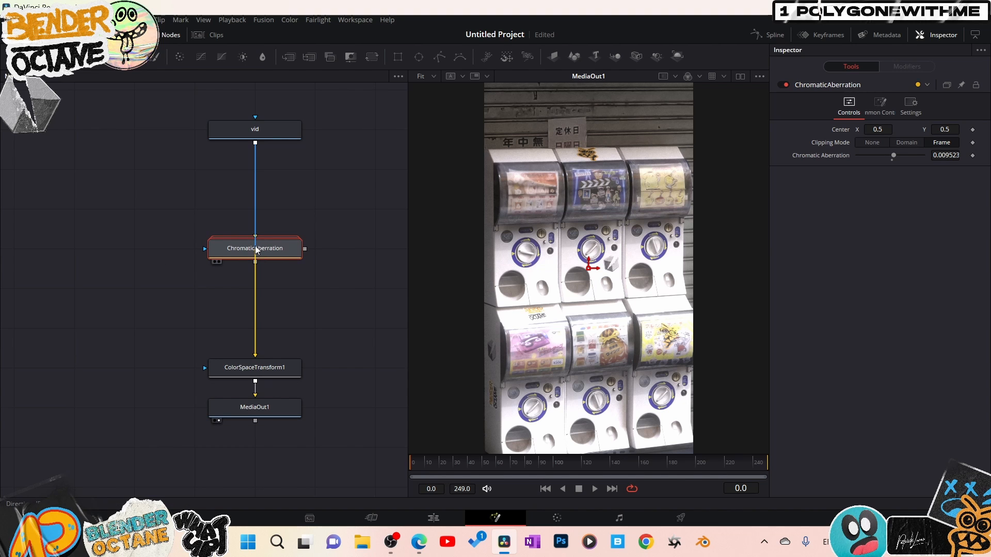
mouse_move(257, 248)
mouse_down()
mouse_move(305, 247)
mouse_move(256, 247)
mouse_up()
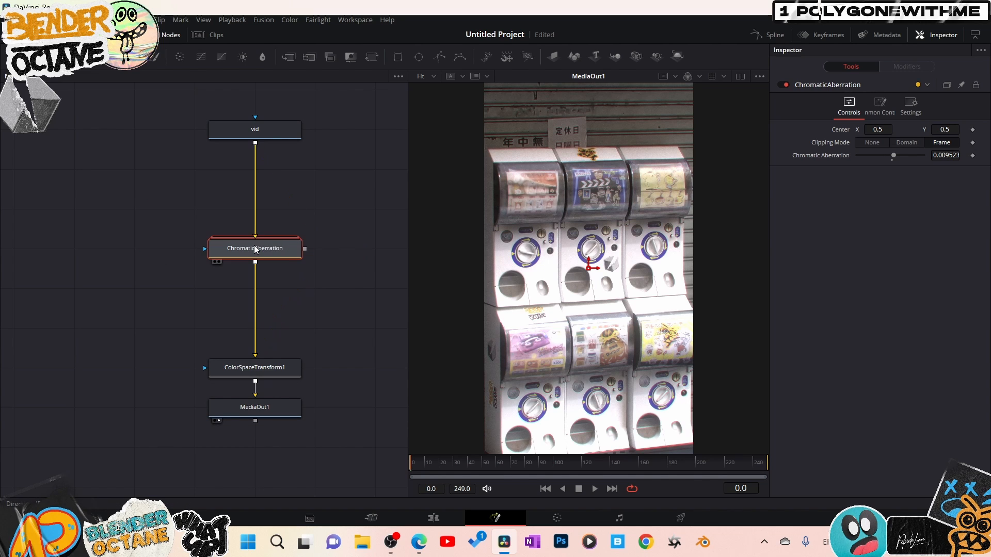
mouse_move(295, 372)
mouse_down()
mouse_move(336, 372)
mouse_move(289, 369)
mouse_up()
drag(265, 256, 277, 178)
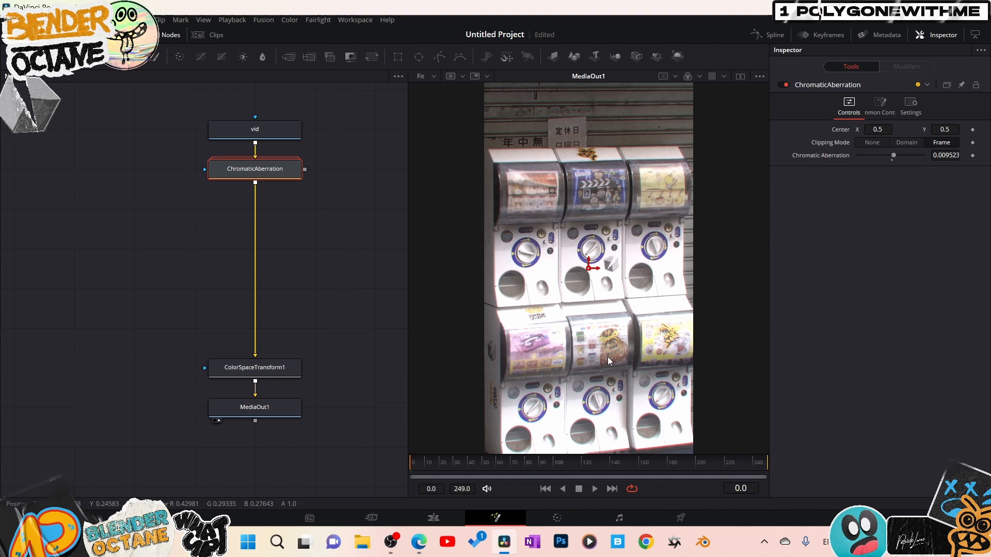
Examine the chromatic aberration effect up close along the edges of the lower gotcha machines.
scroll(619, 327, down, 2)
scroll(659, 388, up, 3)
scroll(659, 387, down, 1)
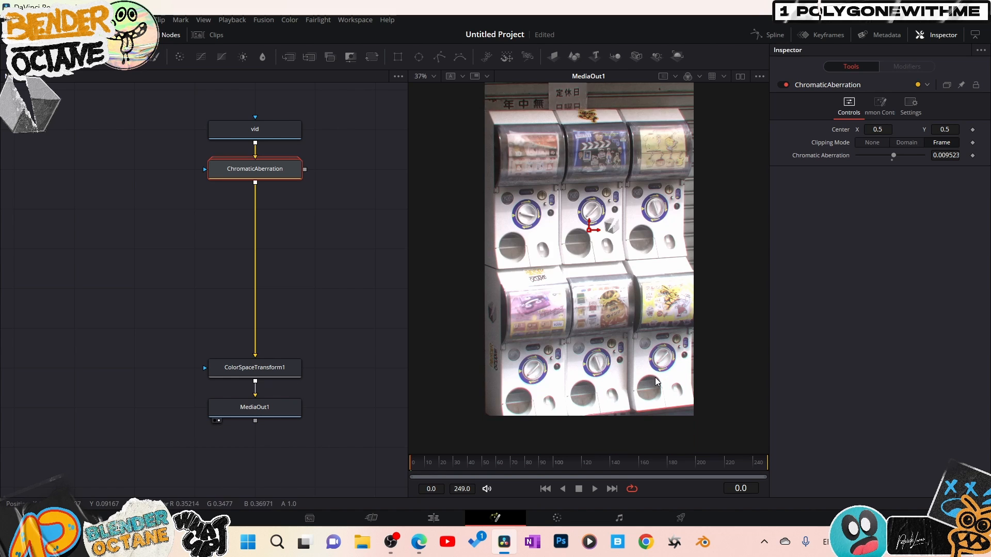
scroll(656, 385, up, 2)
scroll(633, 280, up, 2)
scroll(633, 280, down, 1)
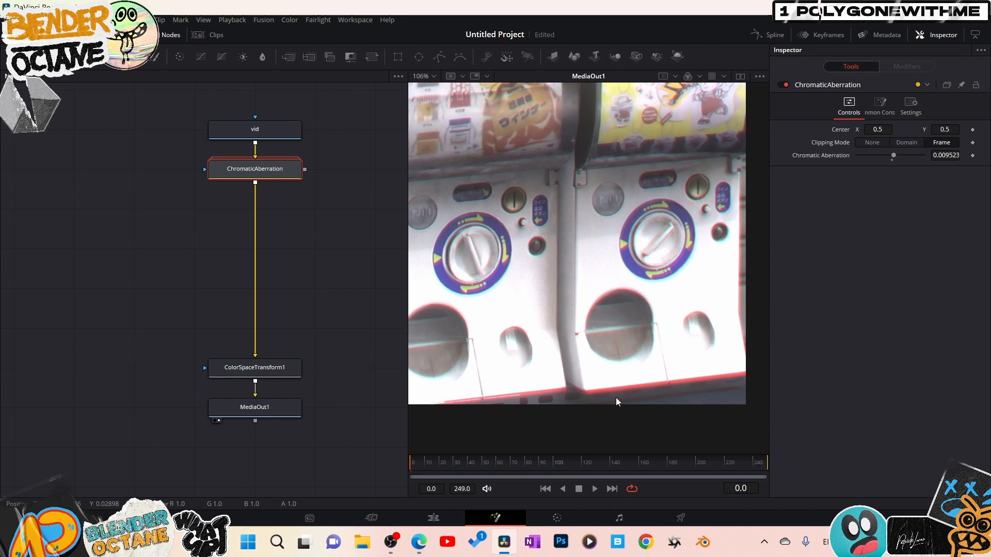
Set the Chromatic Aberration amount to 0.004 and fit the whole image in the viewer.
drag(897, 155, 932, 156)
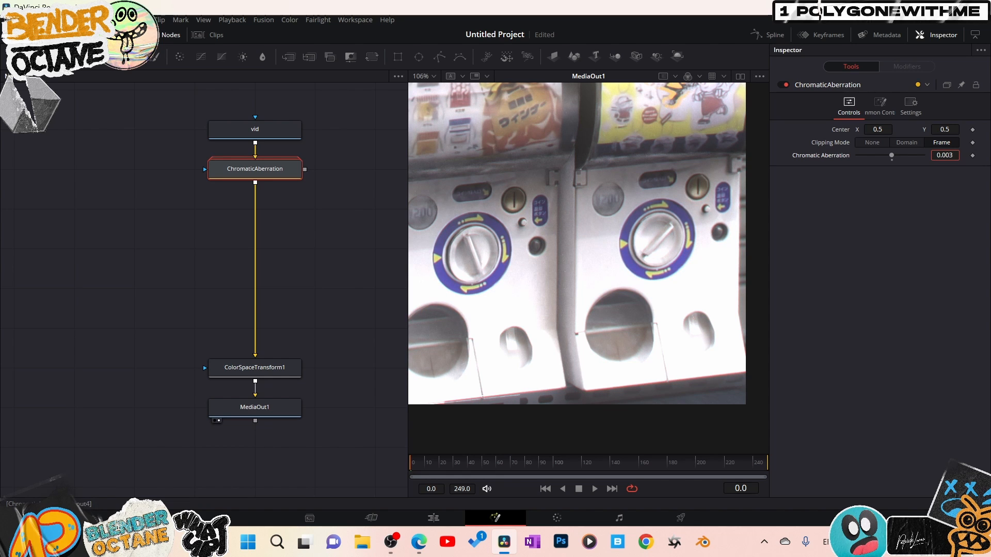
scroll(628, 317, down, 5)
scroll(629, 301, up, 8)
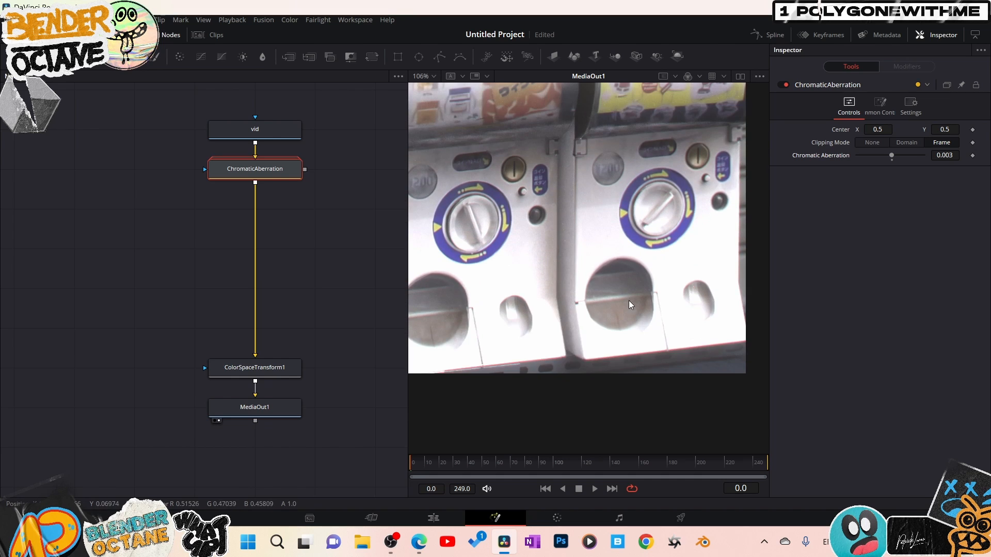
scroll(622, 280, up, 3)
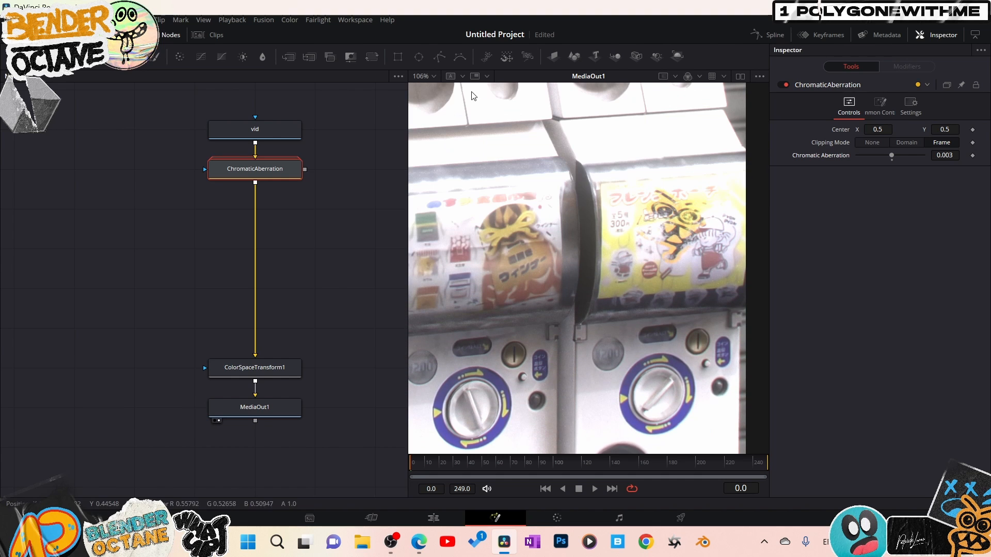
click(432, 77)
click(429, 89)
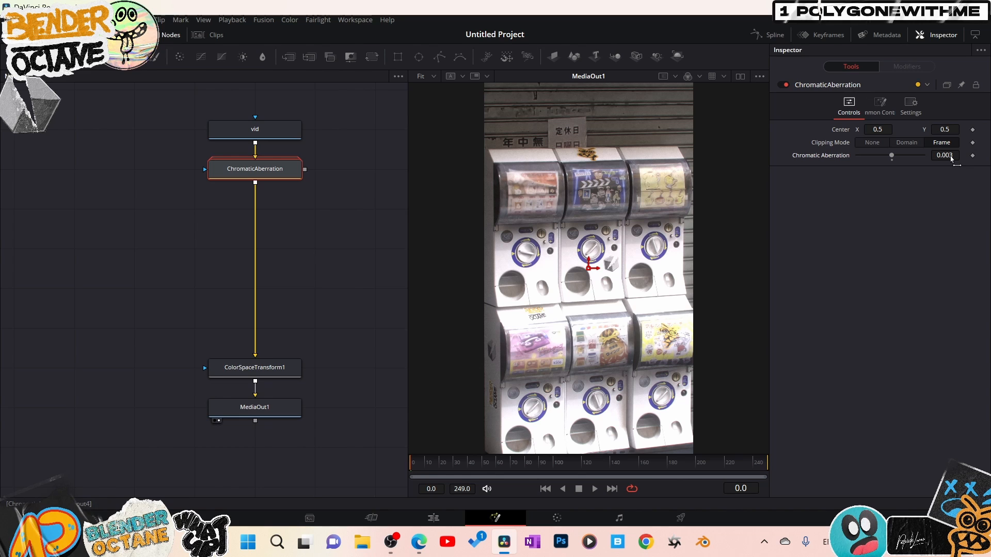
click(952, 156)
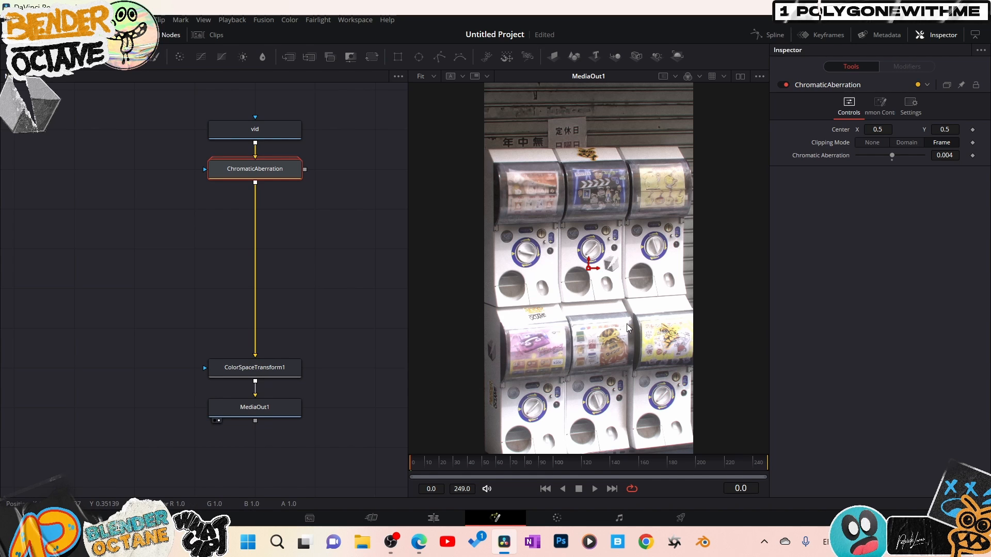
Try the Glow (Glo) tool between ChromaticAberration and ColorSpaceTransform1, and delete it from the node graph.
click(218, 246)
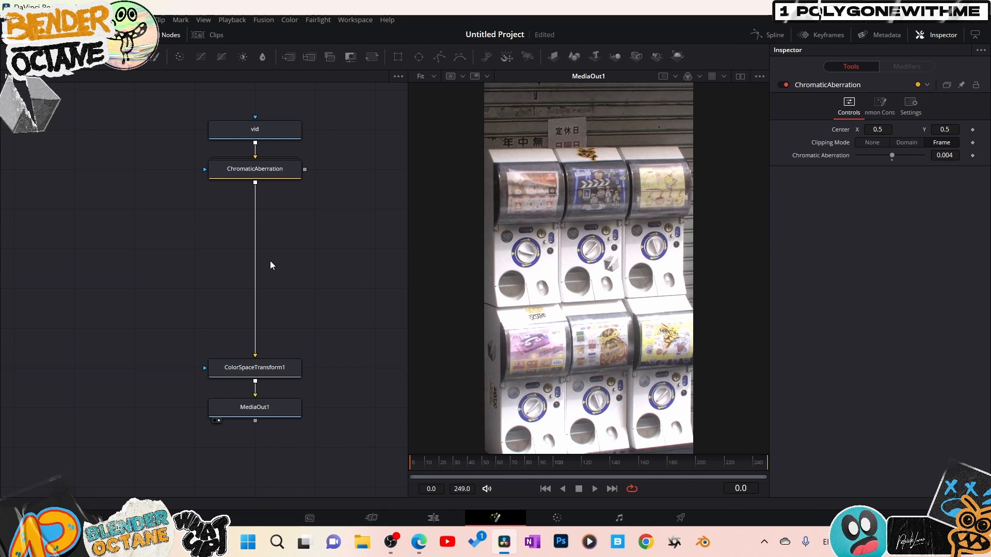
key(shift+space)
text(color)
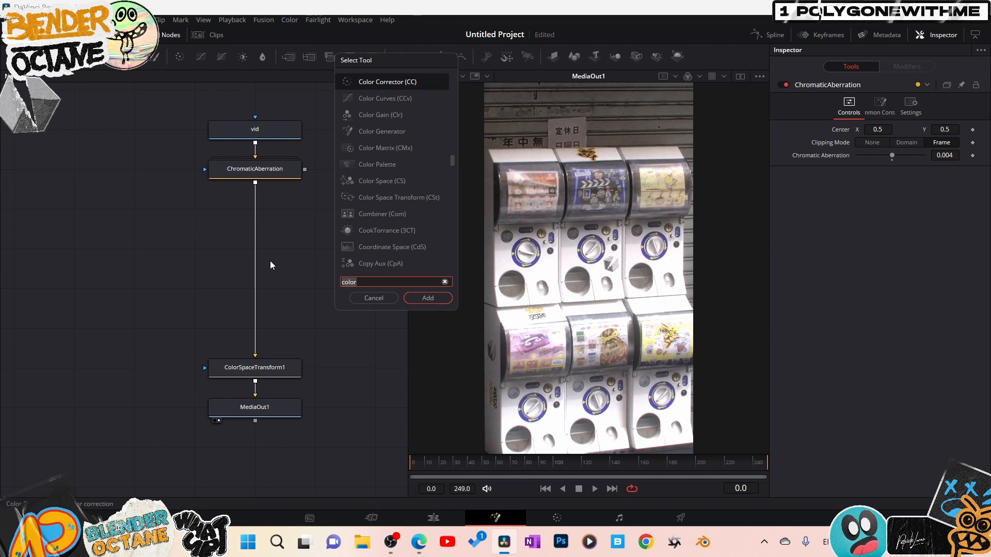
text(glo)
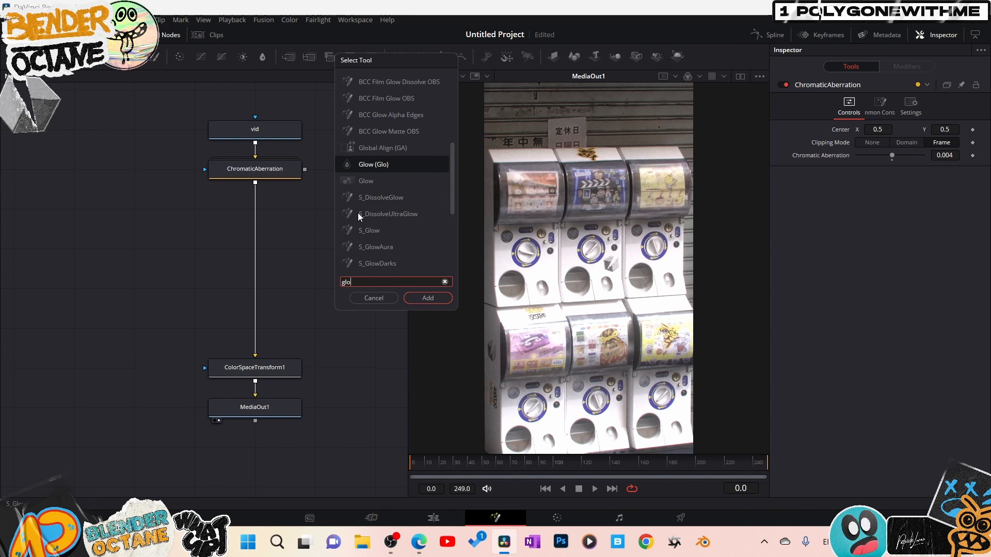
click(373, 180)
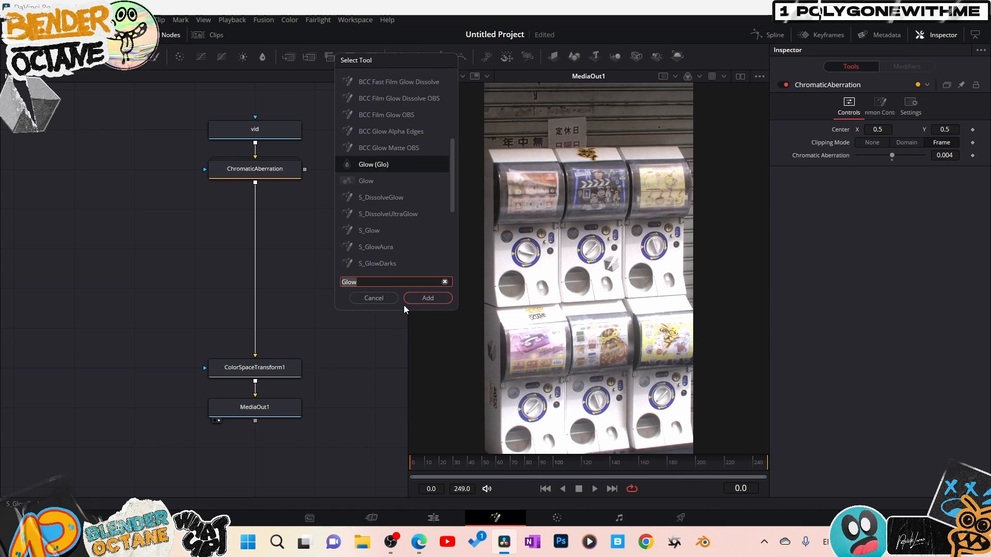
click(419, 301)
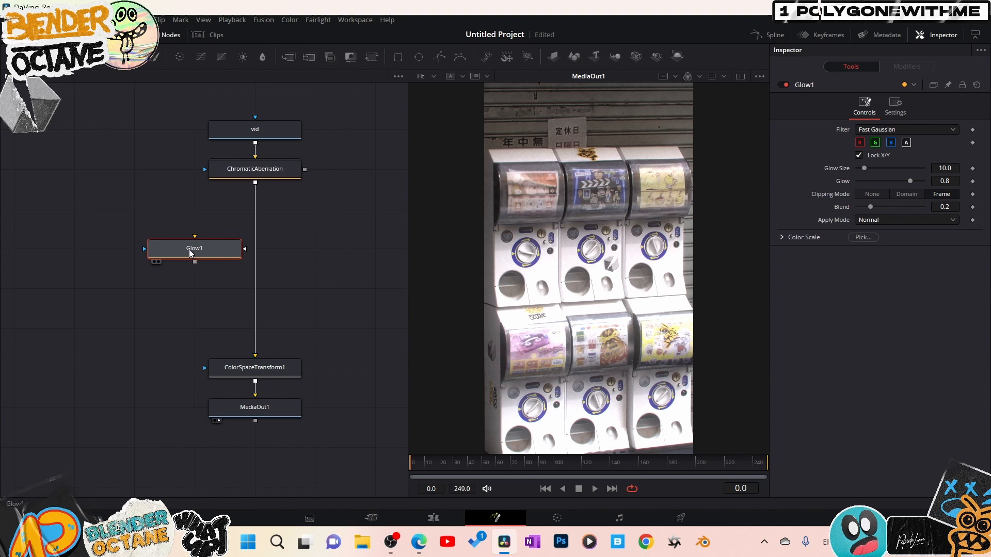
drag(190, 253, 283, 234)
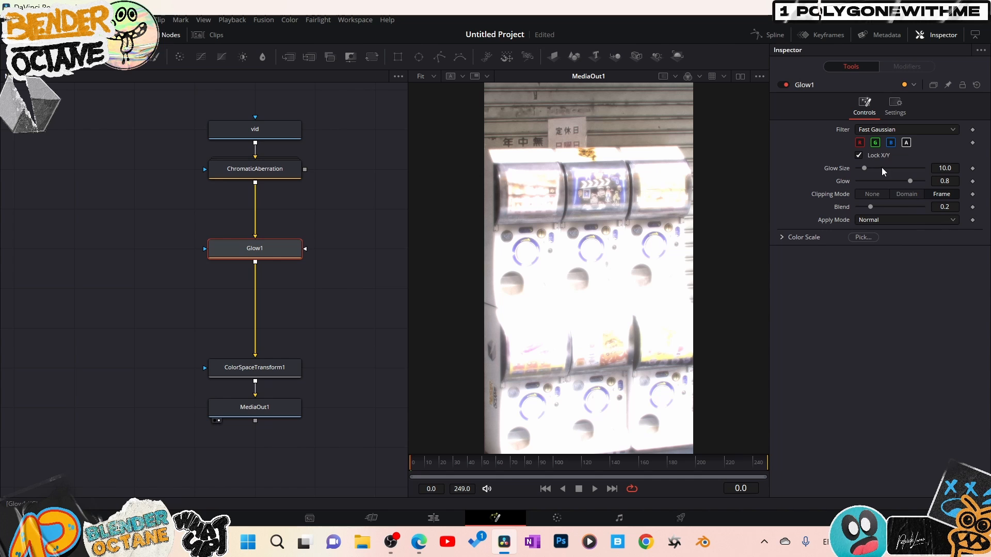
click(230, 241)
key(Delete)
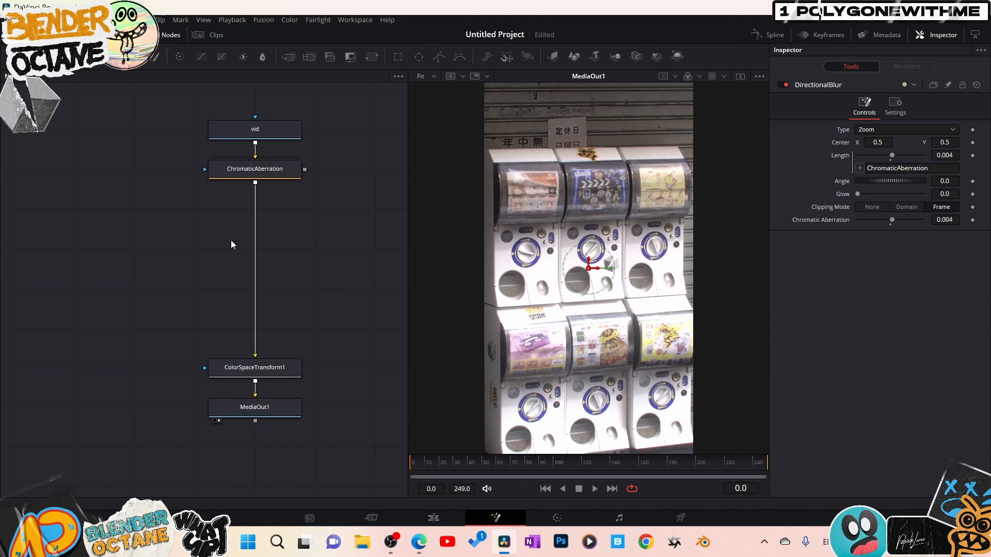
key(shift+space)
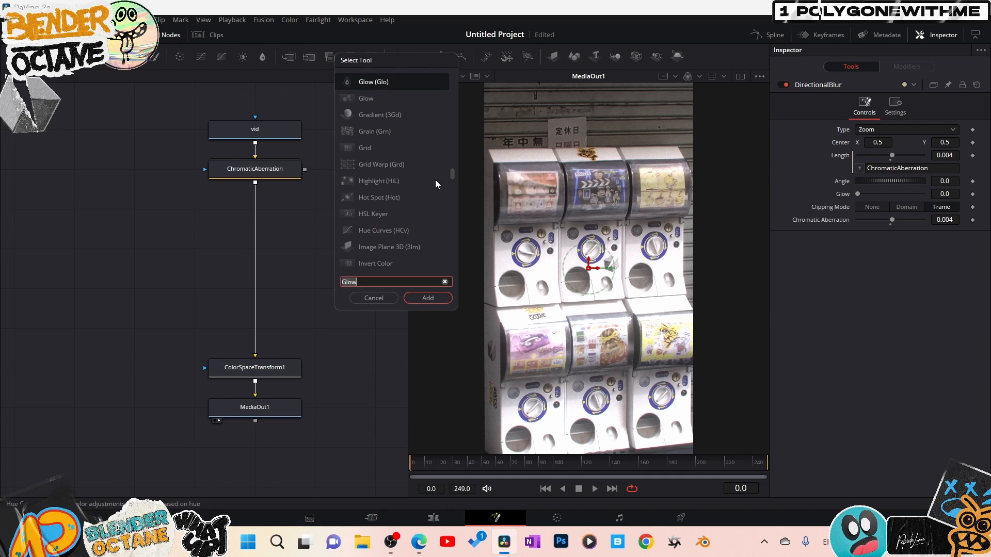
scroll(395, 110, up, 1)
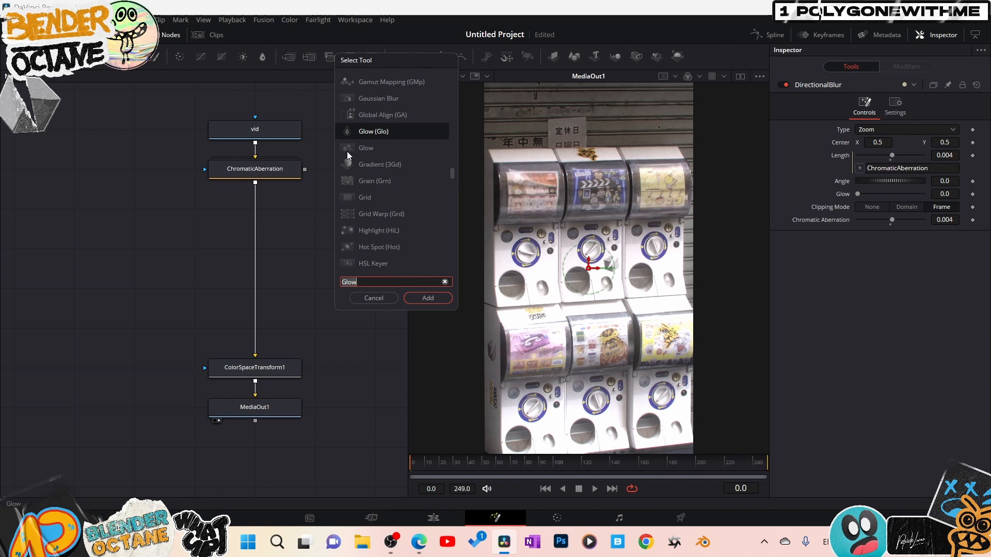
click(423, 296)
key(ctrl+z)
Add the plain Glow tool, not Glow (Glo), and insert it directly below the ChromaticAberration node.
key(shift+space)
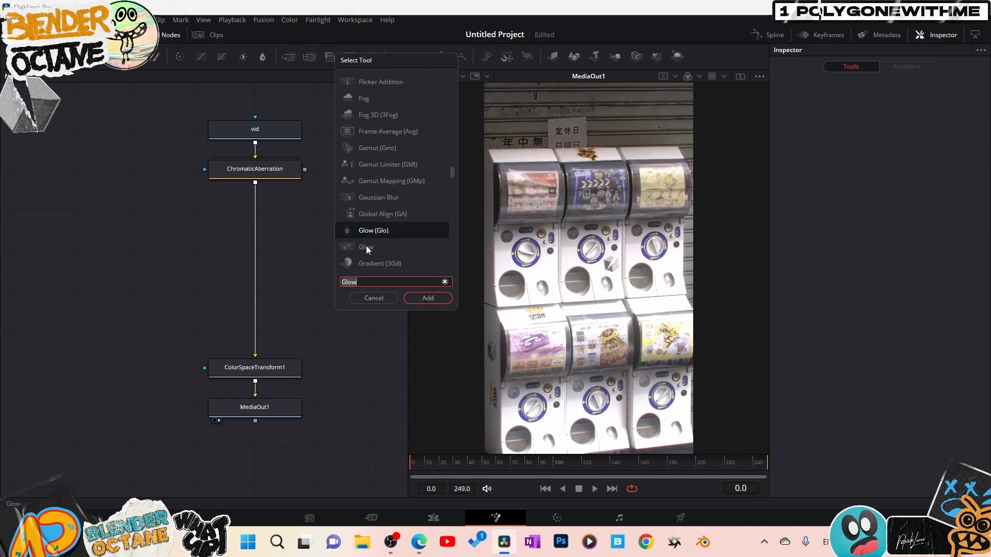
click(364, 246)
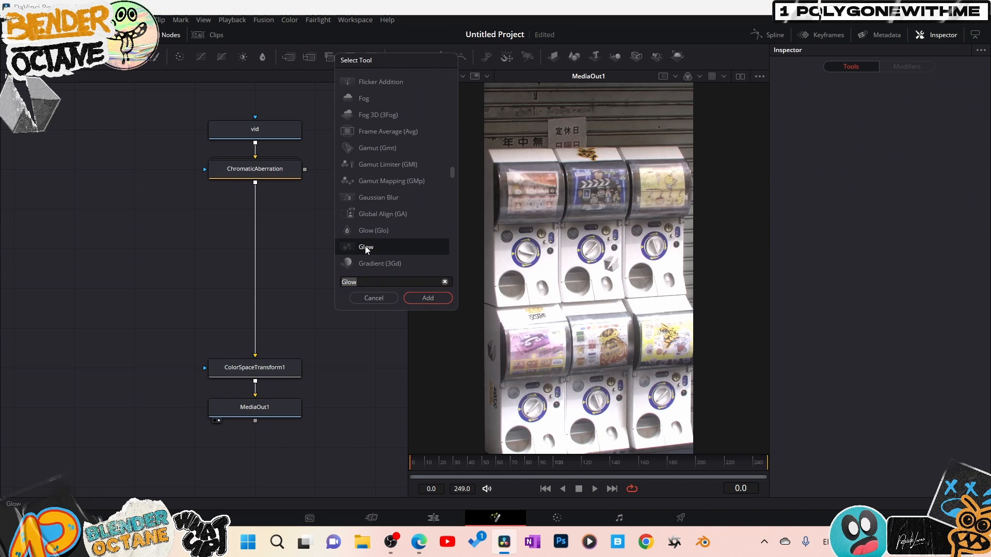
click(423, 298)
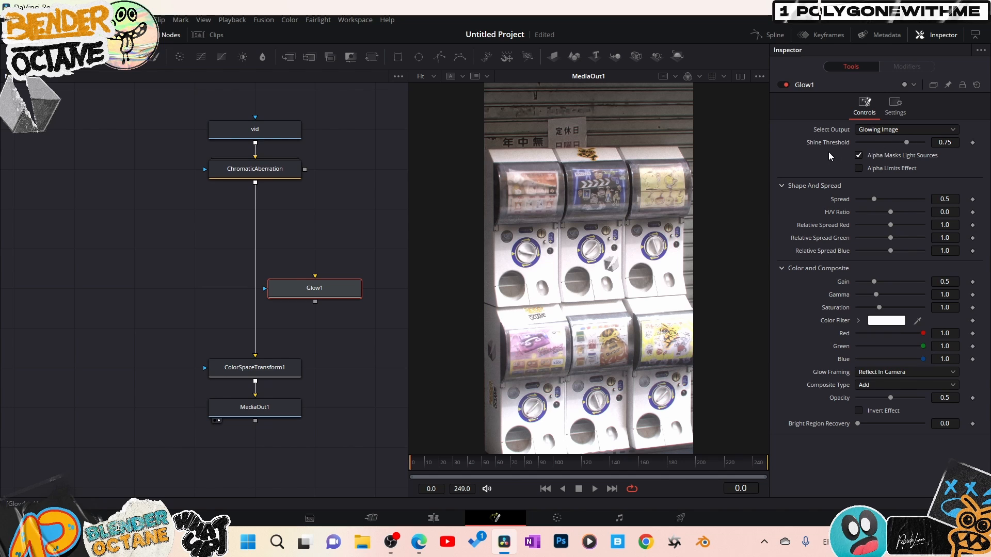
drag(313, 292, 279, 226)
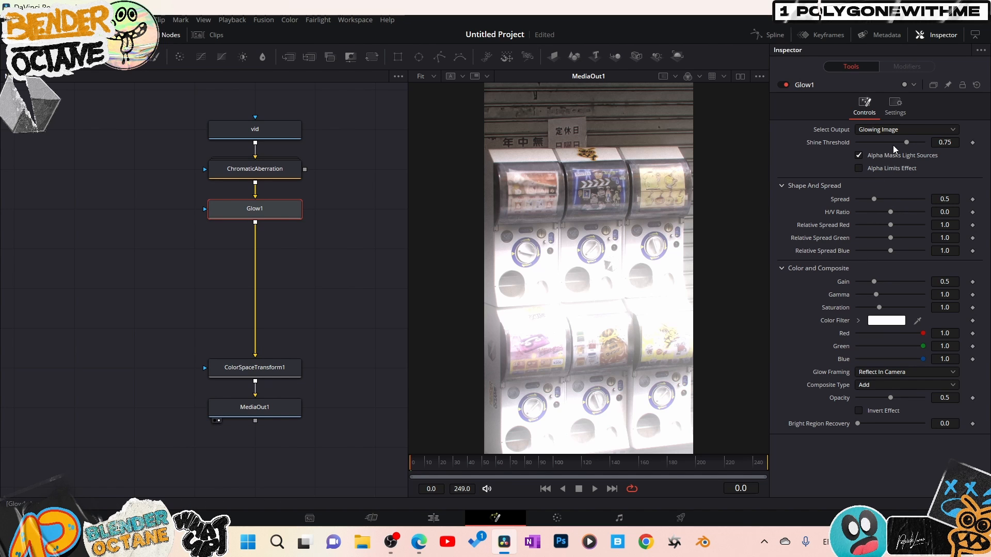
Set Glow1's Shine Threshold to 1.0, Spread to 0.031 and Gain to 0.008.
drag(905, 143, 967, 150)
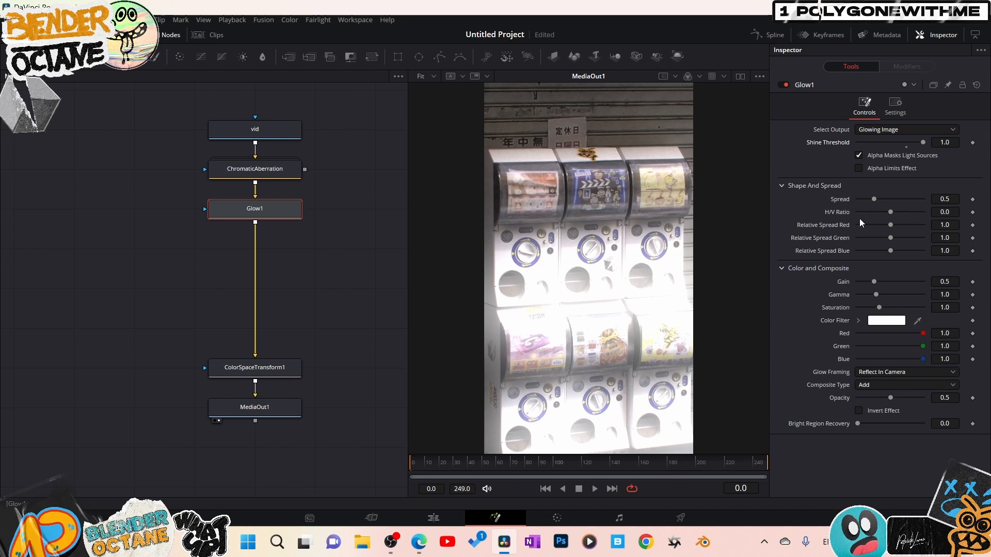
mouse_move(876, 199)
mouse_down()
mouse_move(929, 200)
mouse_move(860, 204)
mouse_up()
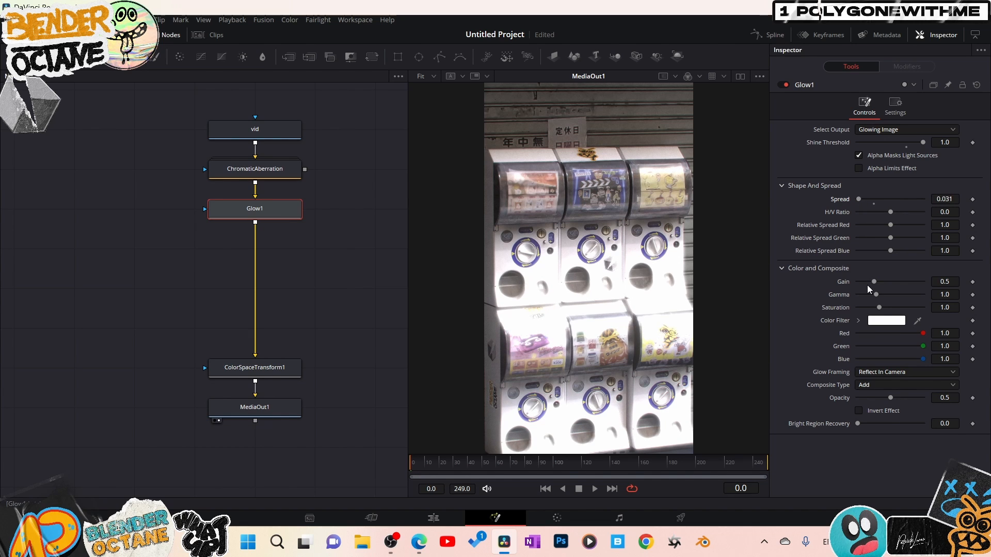
drag(875, 282, 826, 281)
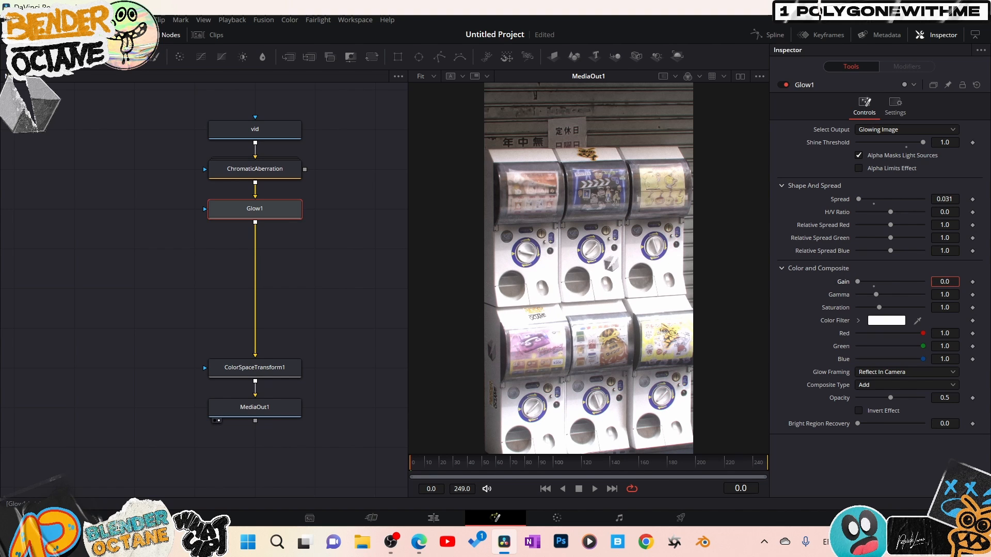
drag(945, 282, 949, 282)
mouse_move(262, 215)
mouse_down()
mouse_move(253, 268)
mouse_move(257, 213)
mouse_up()
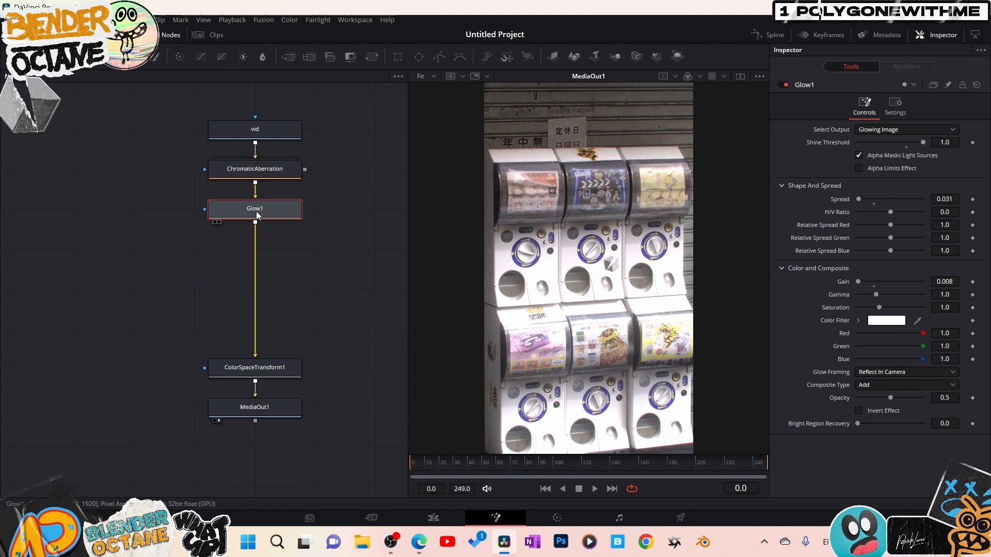
drag(280, 266, 185, 238)
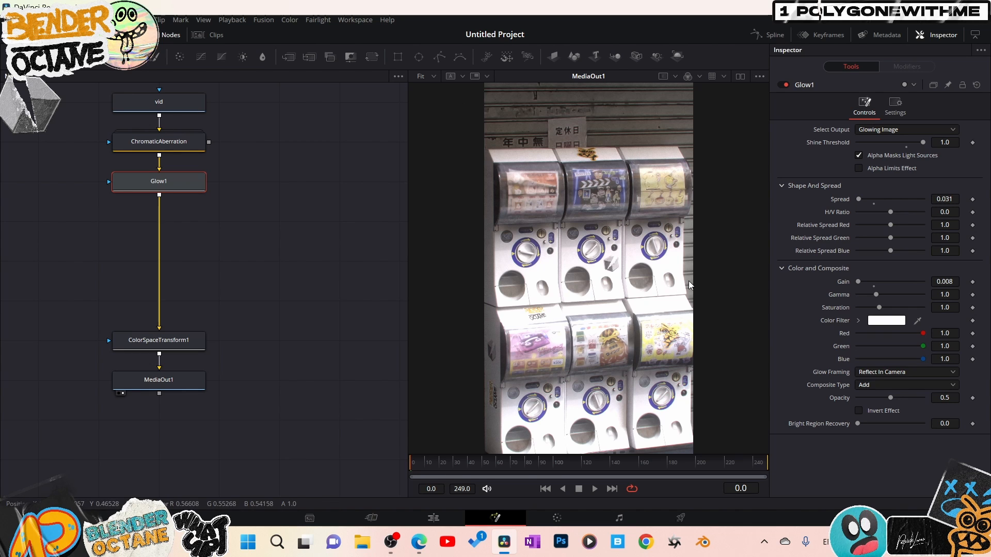
Bring lens dirt.jpeg from the media pool into the Fusion node graph and rename its node lend.
click(317, 520)
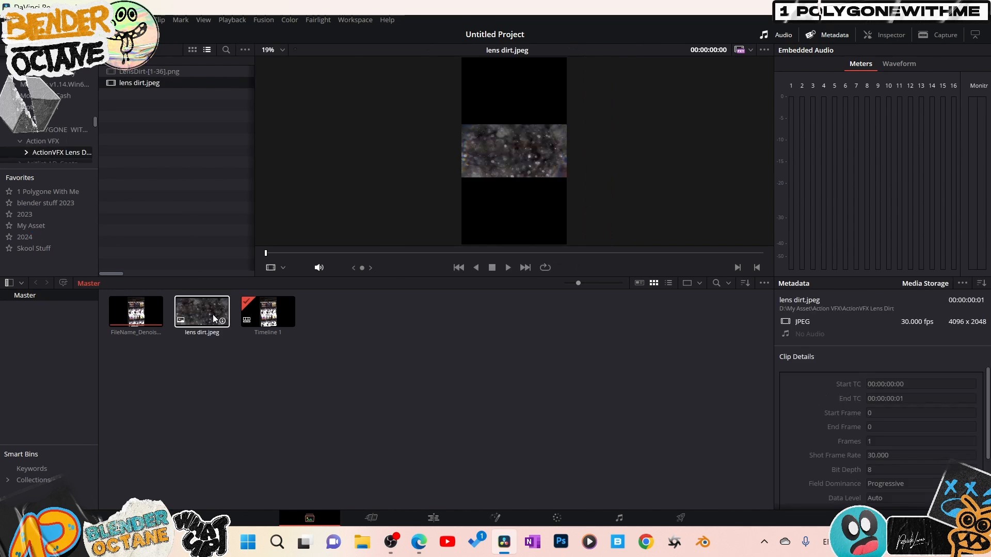
scroll(546, 172, up, 2)
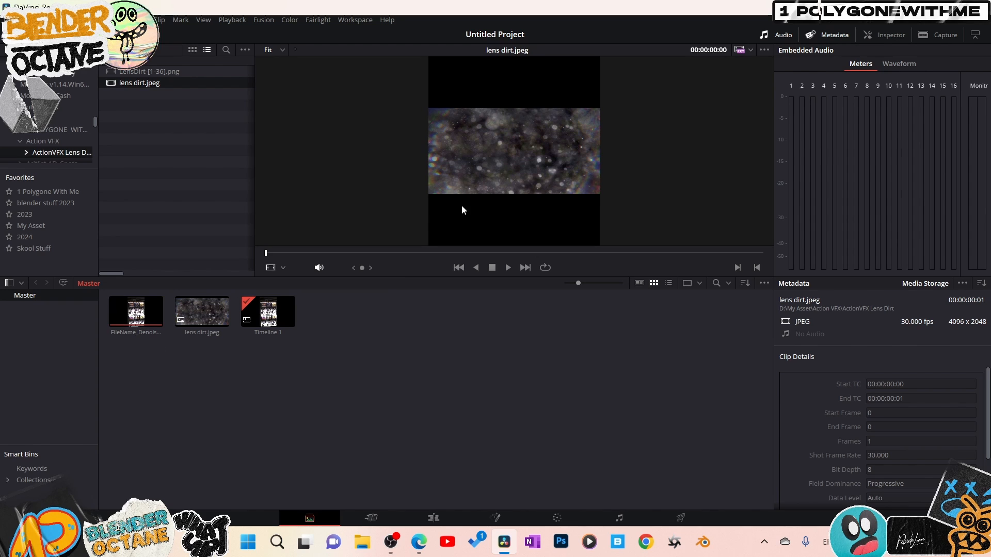
click(498, 518)
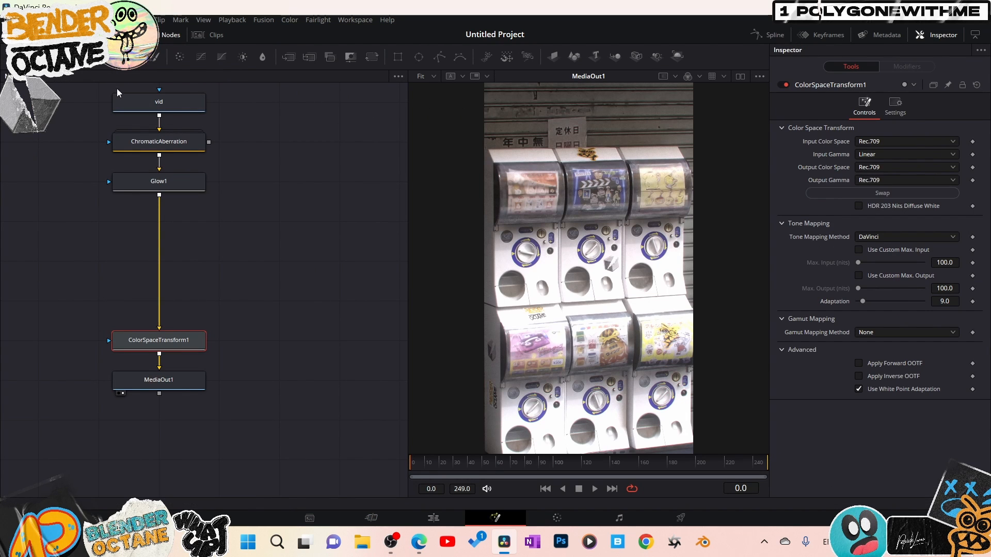
click(36, 35)
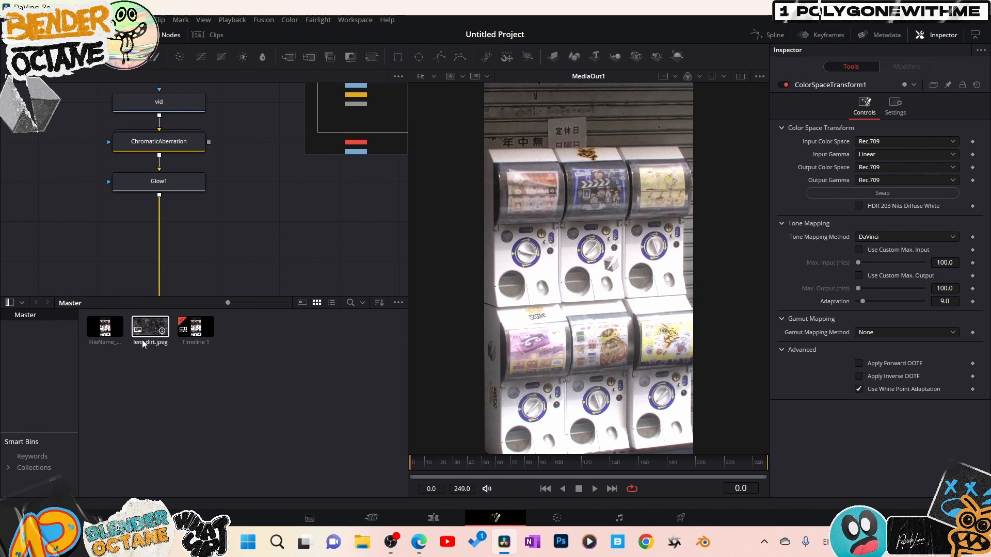
drag(149, 331, 278, 229)
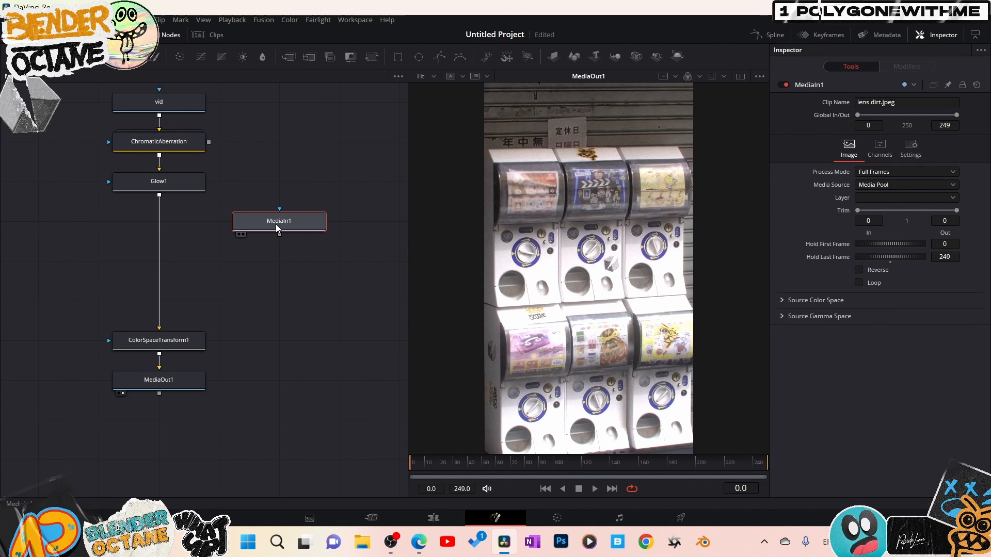
key(F2)
text(lend)
key(Return)
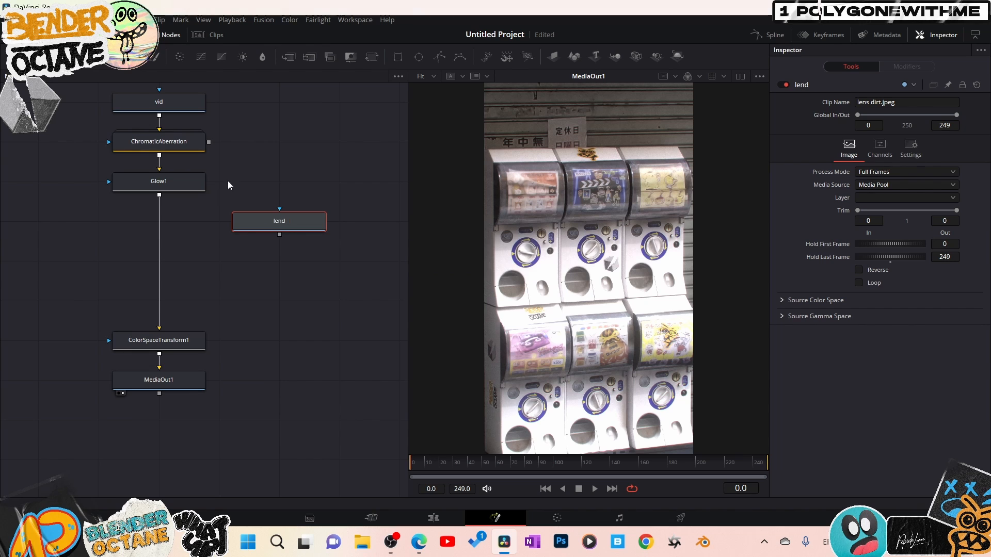
Merge the lend node over Glow1's output, placing the merge node above ColorSpaceTransform1 and aligning lend beside it.
drag(280, 238, 277, 256)
drag(273, 292, 160, 196)
drag(312, 258, 192, 253)
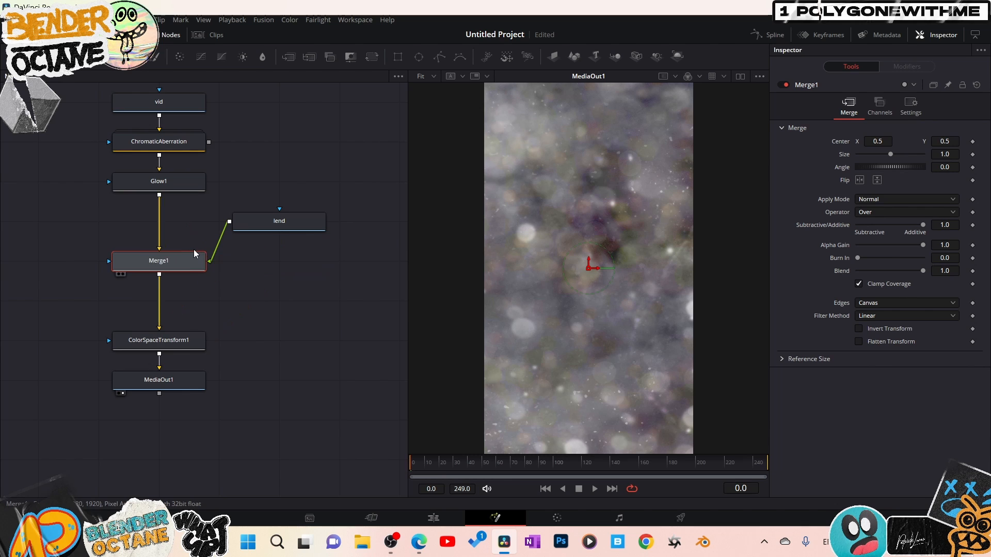
drag(296, 227, 296, 267)
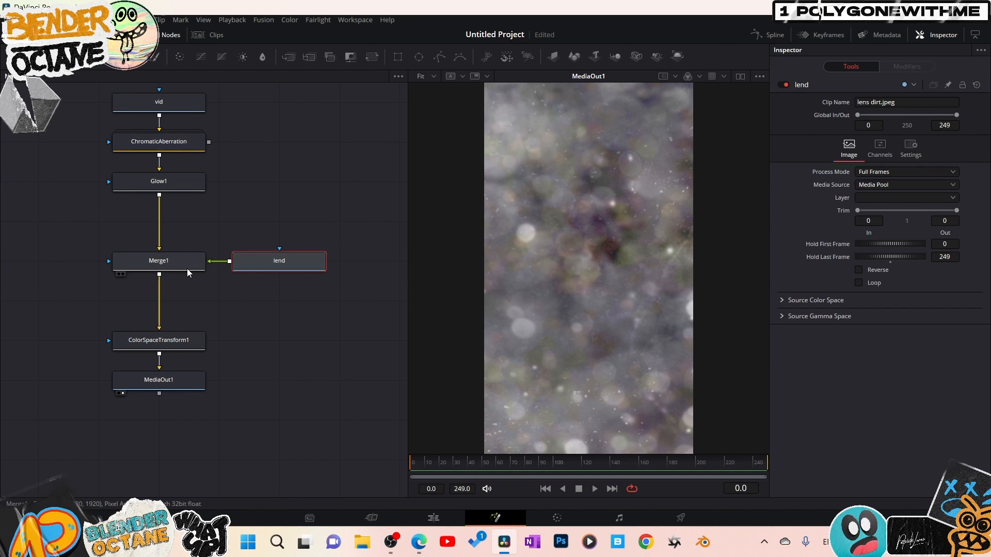
Rotate the lens dirt to an Angle of 90 in Merge1 and reduce its Size to 0.62.
click(158, 262)
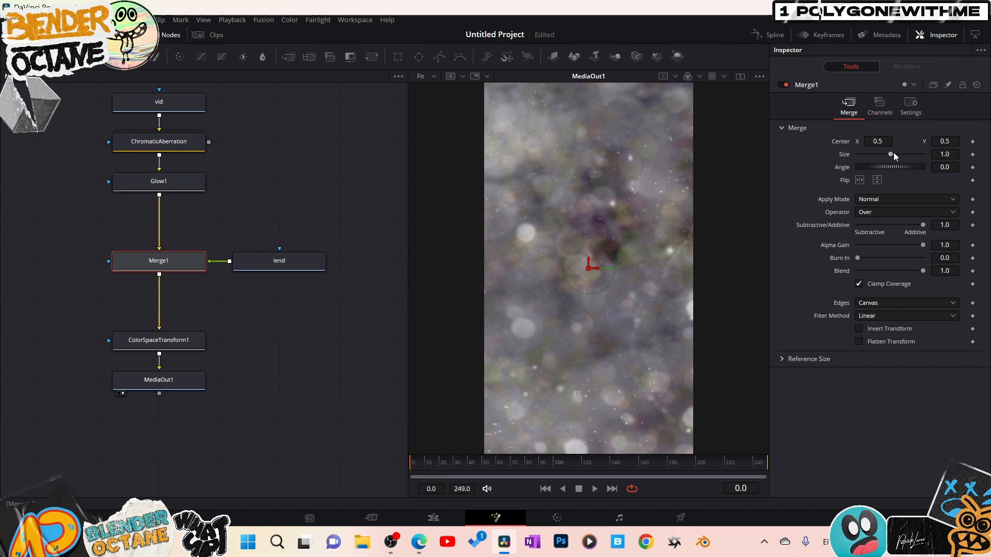
drag(891, 156, 878, 156)
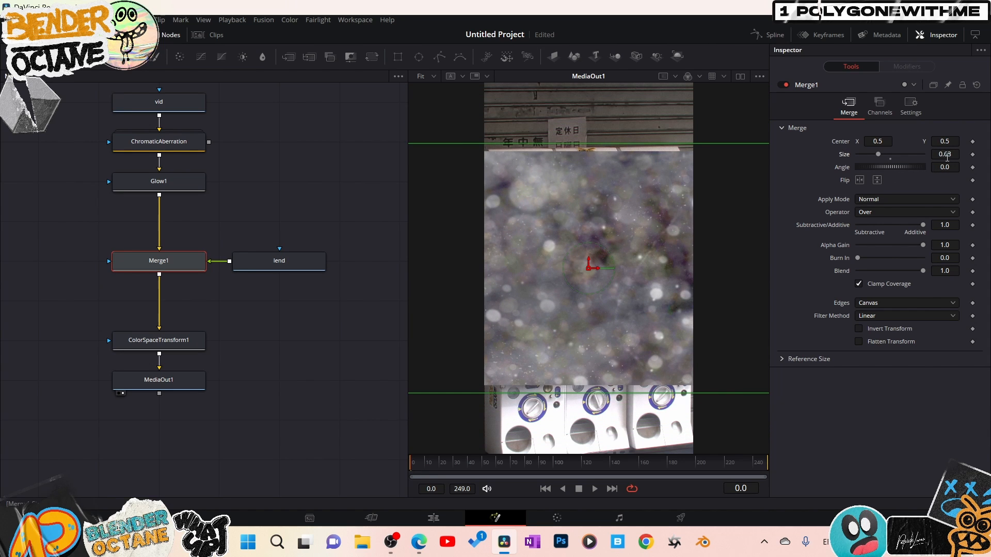
click(948, 168)
text(90)
key(Tab)
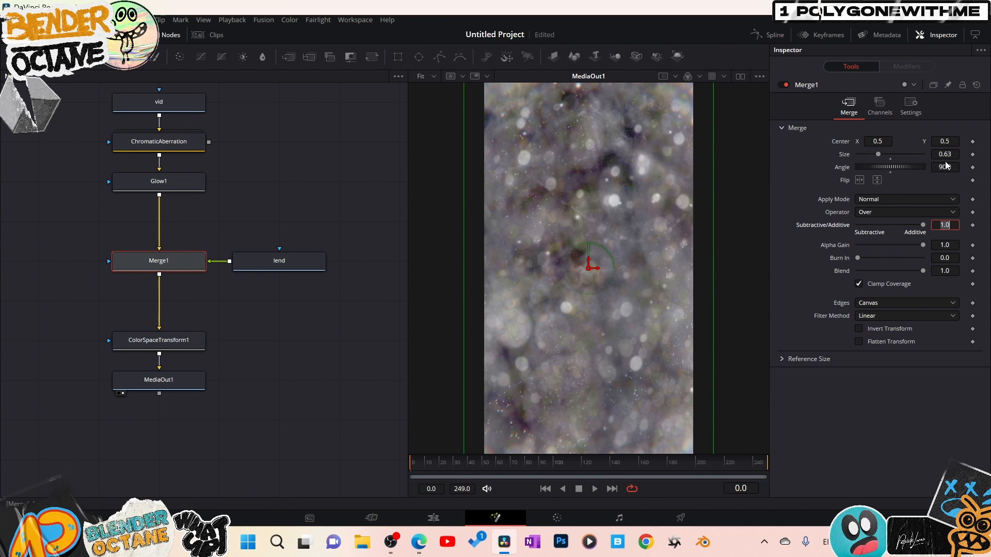
click(949, 154)
text(0.565)
key(Return)
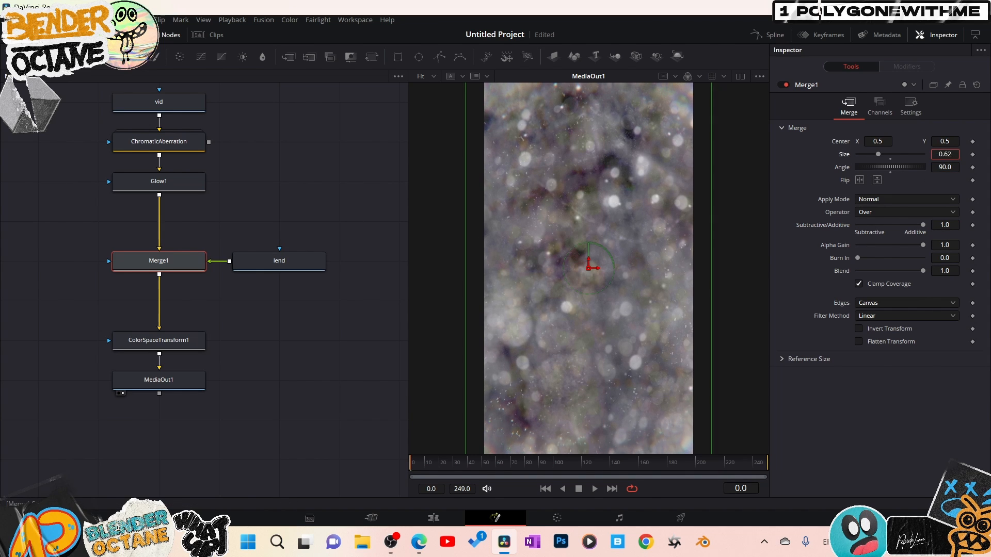
Reduce Merge1's Size to 0.566 and move the lend node farther out, leaving room for a node between them.
mouse_move(947, 154)
mouse_down()
mouse_move(926, 155)
mouse_move(947, 155)
mouse_up()
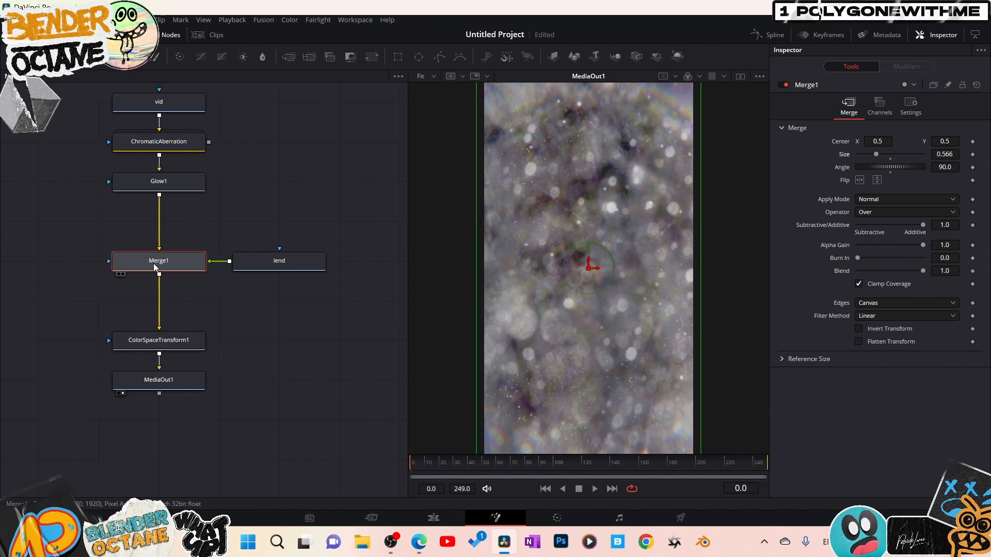
drag(360, 267, 110, 252)
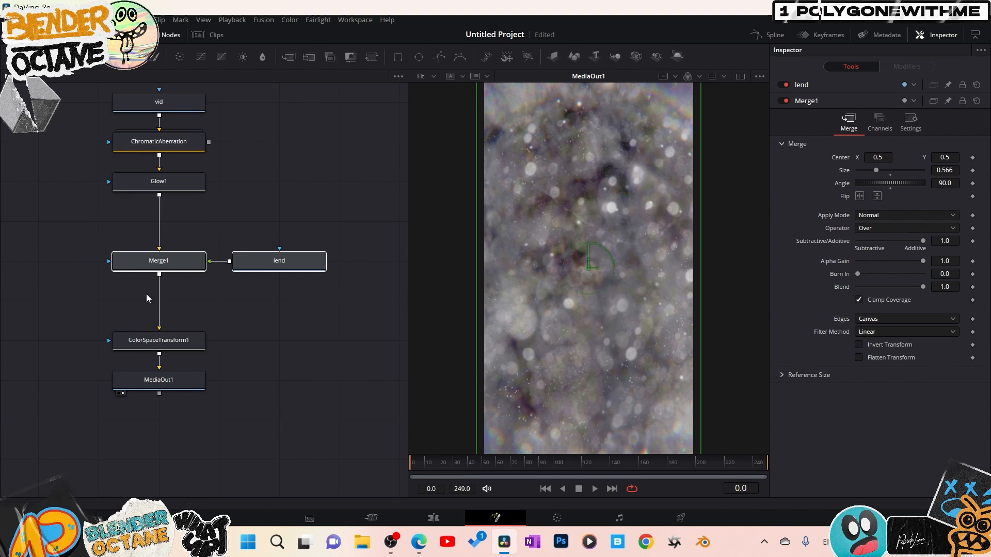
drag(282, 271, 343, 271)
drag(221, 265, 181, 264)
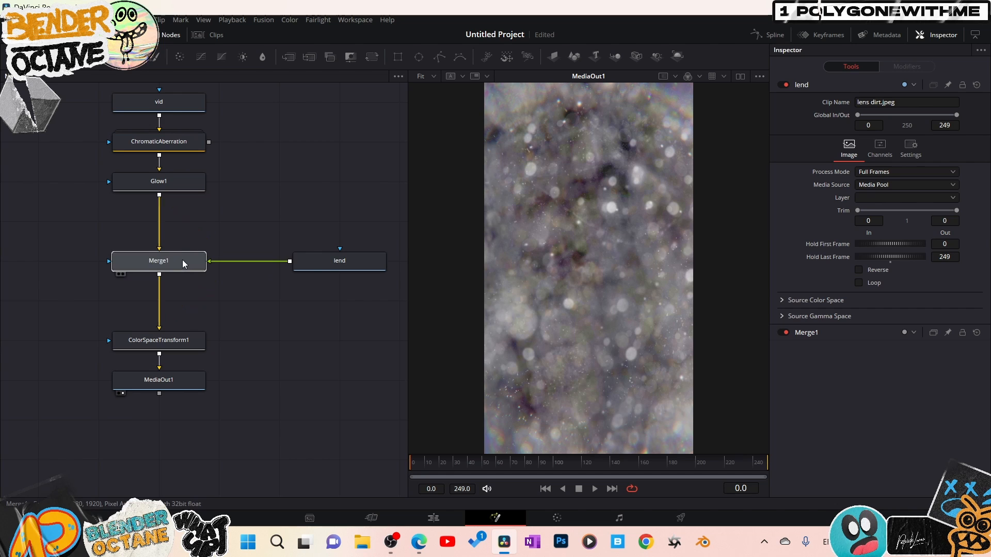
drag(328, 261, 387, 264)
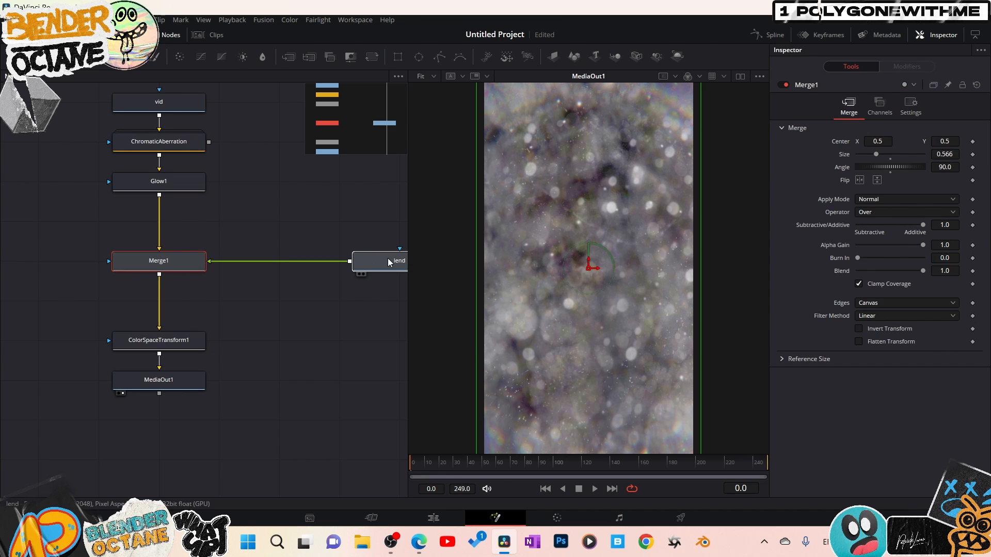
Duplicate ColorSpaceTransform1 and insert the copy on the connection between lend and Merge1.
click(154, 342)
key(ctrl+c)
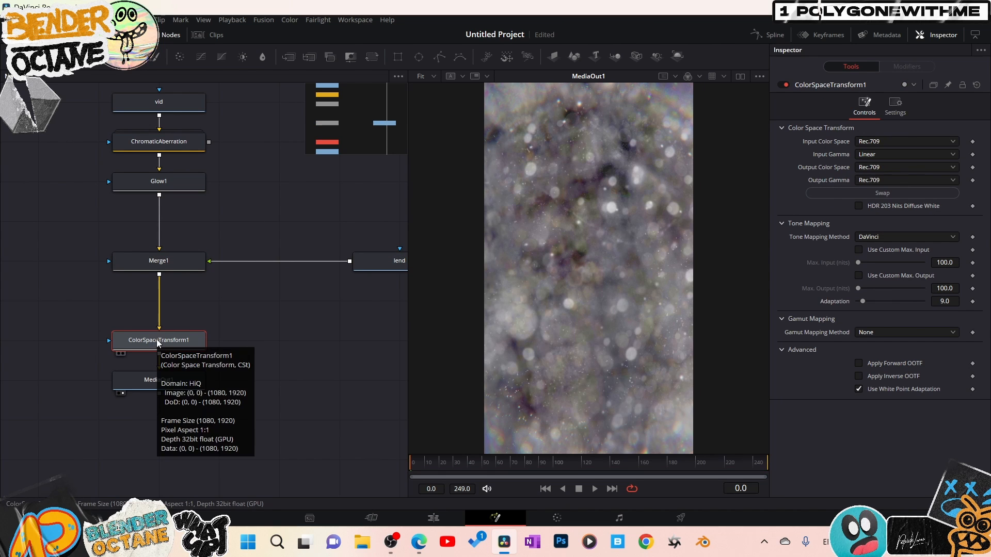
click(313, 316)
key(ctrl+v)
drag(311, 312, 251, 272)
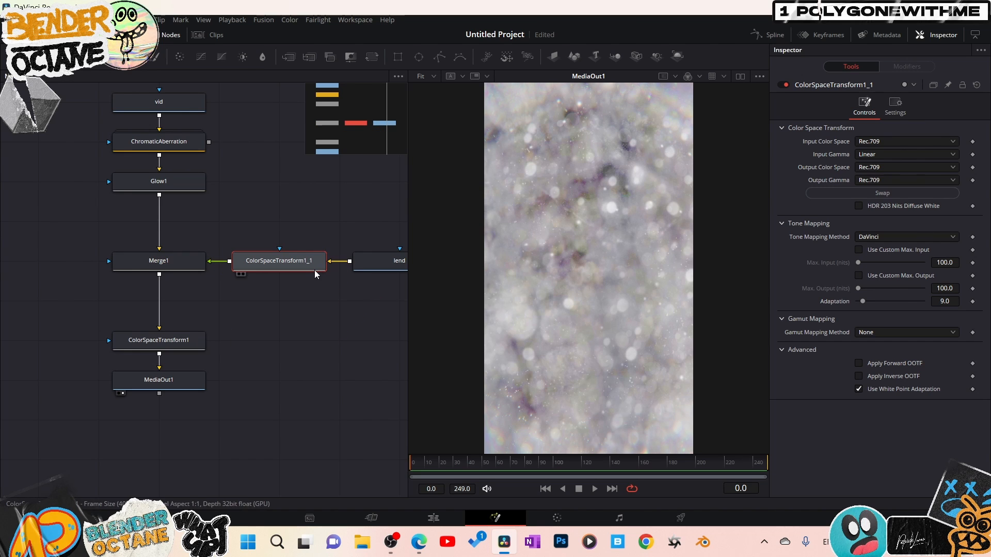
Set the Input Gamma of ColorSpaceTransform1_1 to sRGB and its Output Gamma to Linear.
click(884, 157)
scroll(885, 160, down, 5)
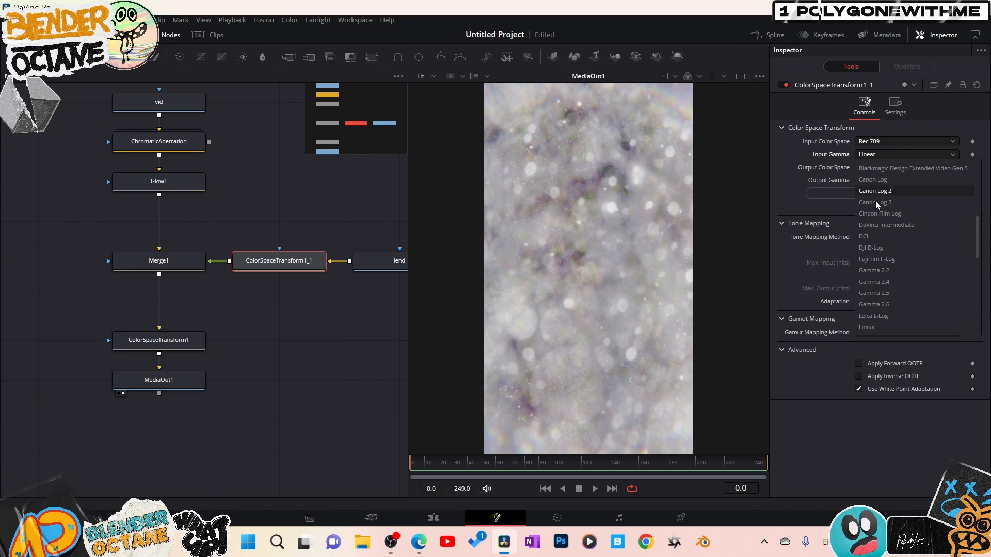
click(881, 182)
click(880, 181)
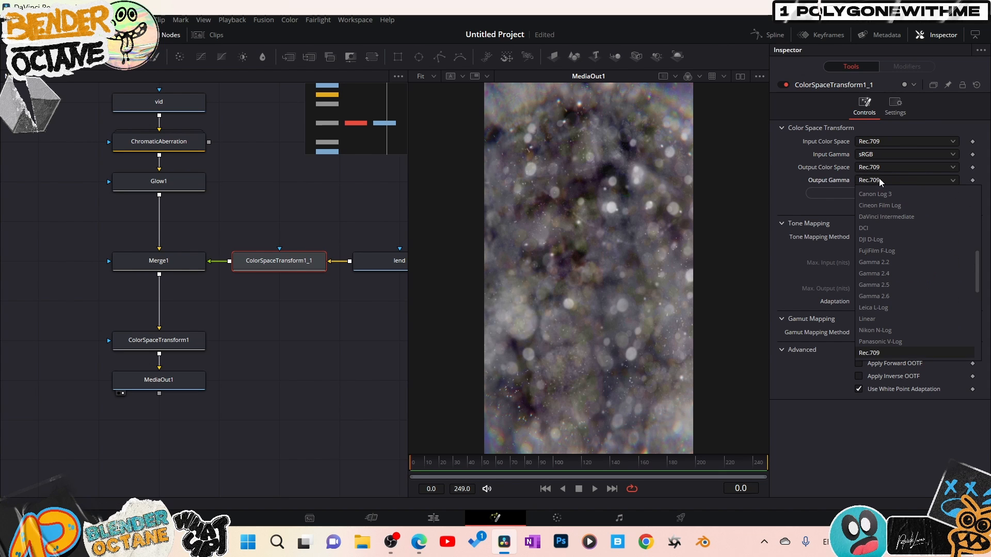
scroll(881, 243, down, 3)
click(880, 244)
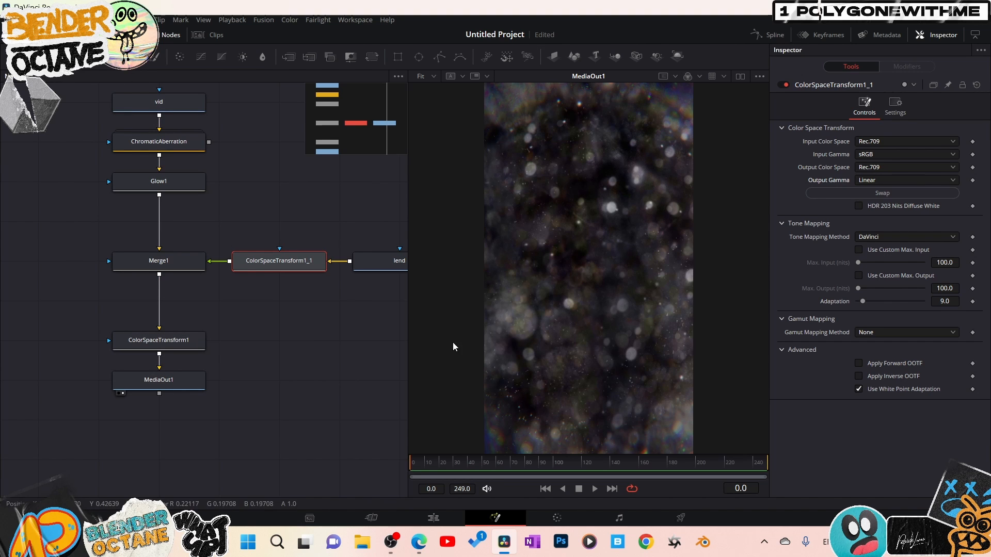
Change Merge1's Apply Mode to Screen so the lens dirt blends over the footage.
drag(231, 218, 323, 268)
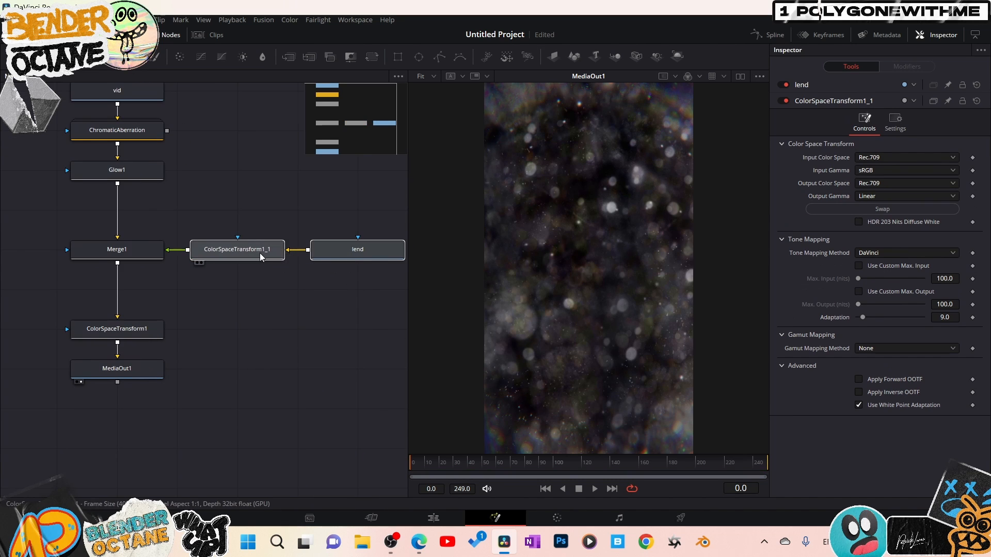
click(259, 253)
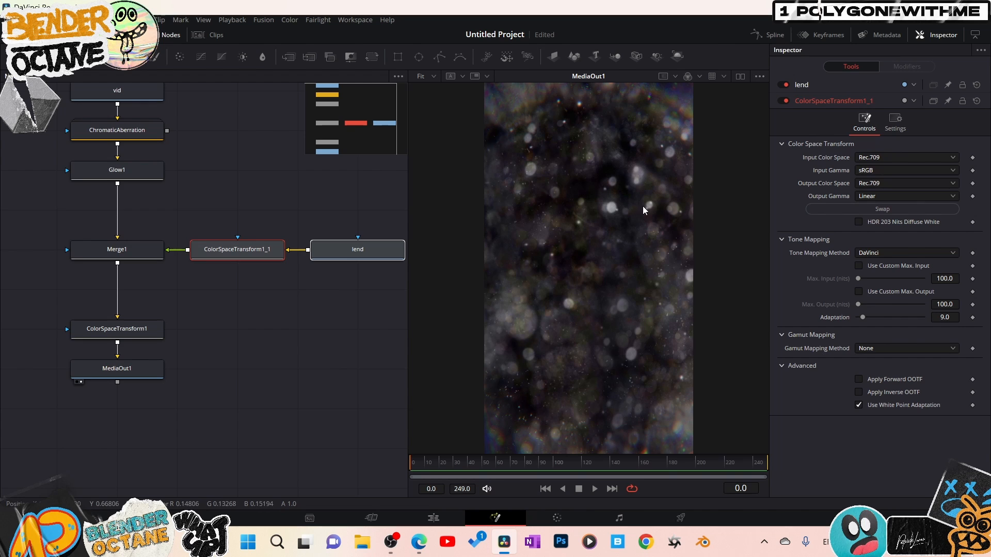
click(92, 245)
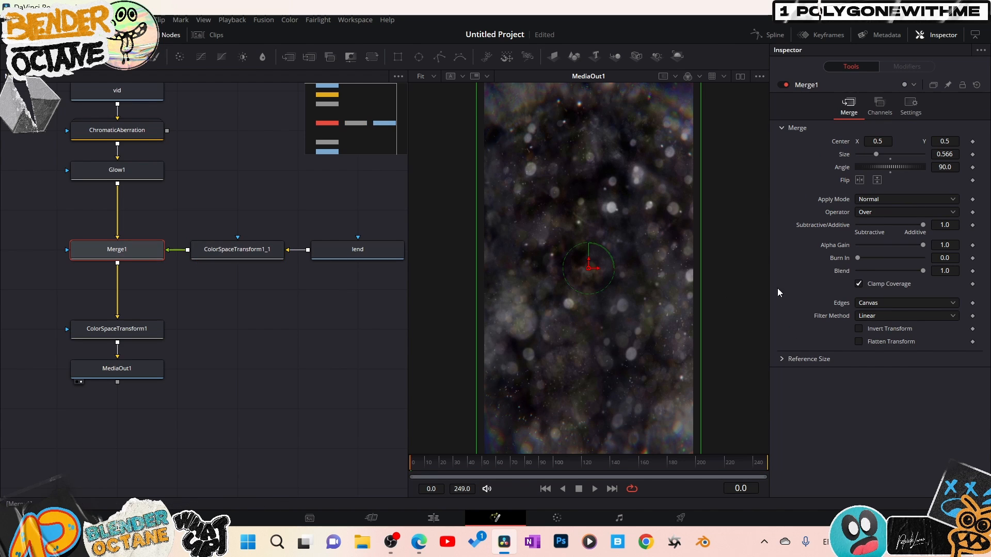
click(880, 201)
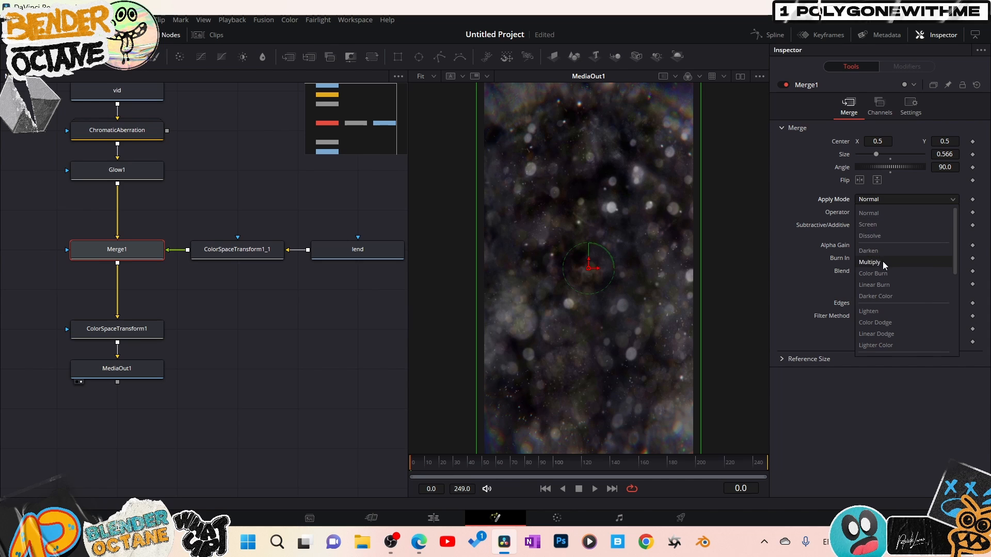
click(874, 224)
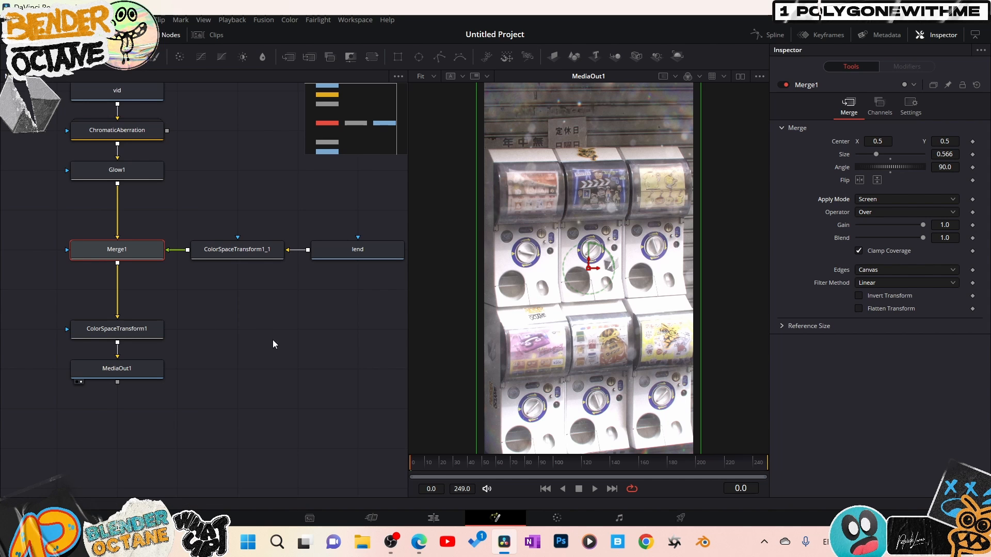
Widen the node graph area to make more room beside the viewer.
drag(273, 342, 308, 343)
scroll(309, 343, down, 2)
scroll(325, 329, up, 1)
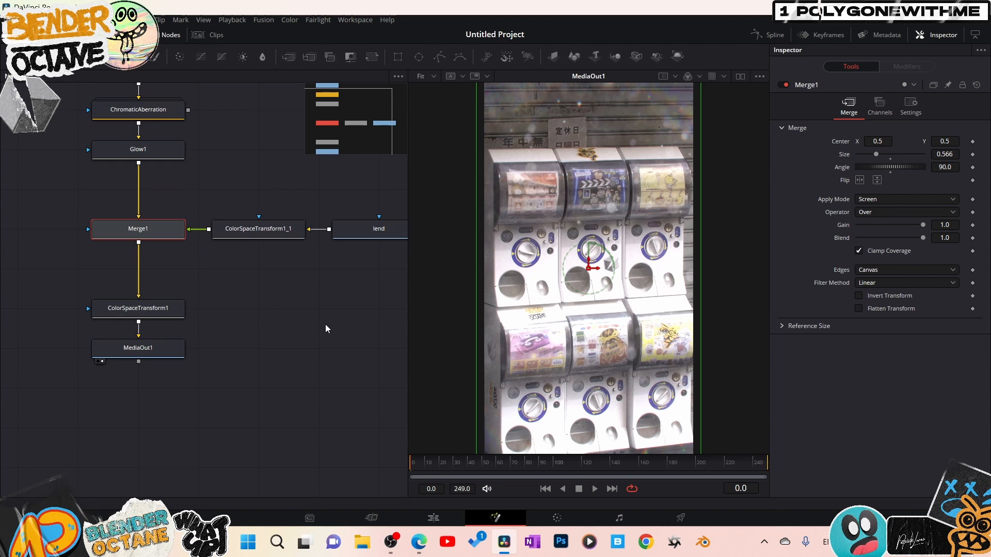
drag(408, 334, 441, 341)
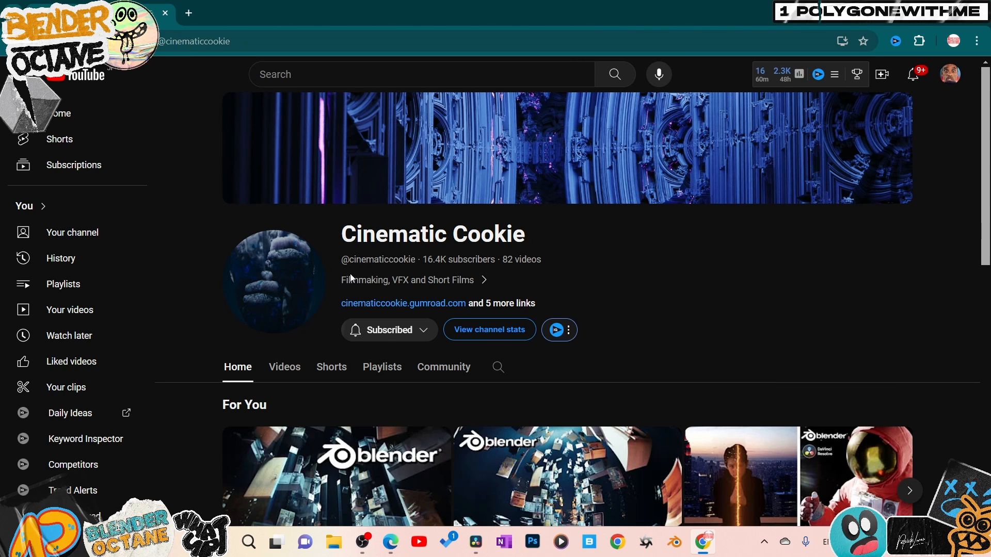
Look through the videos on the Cinematic Cookie YouTube channel in the browser.
scroll(802, 294, down, 3)
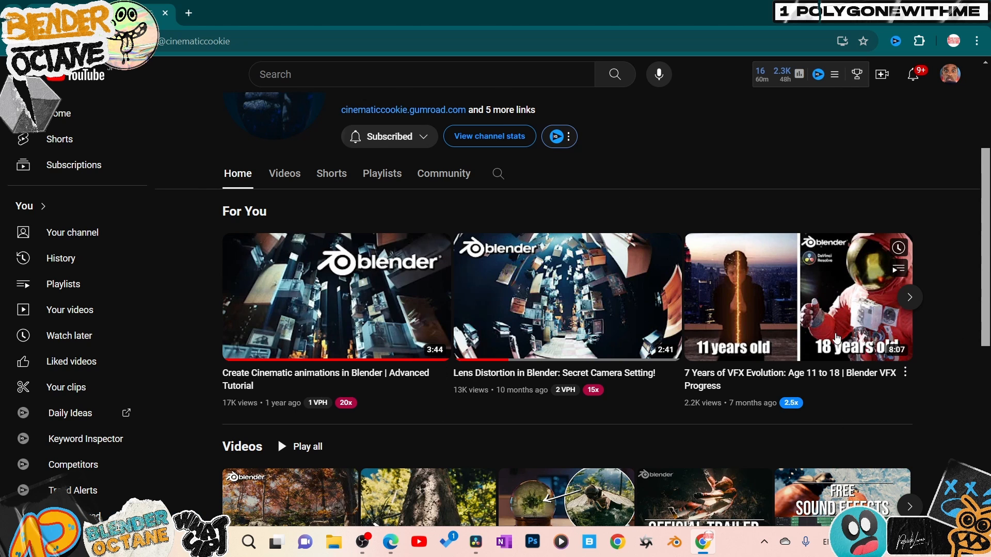
scroll(627, 447, down, 3)
scroll(534, 233, up, 4)
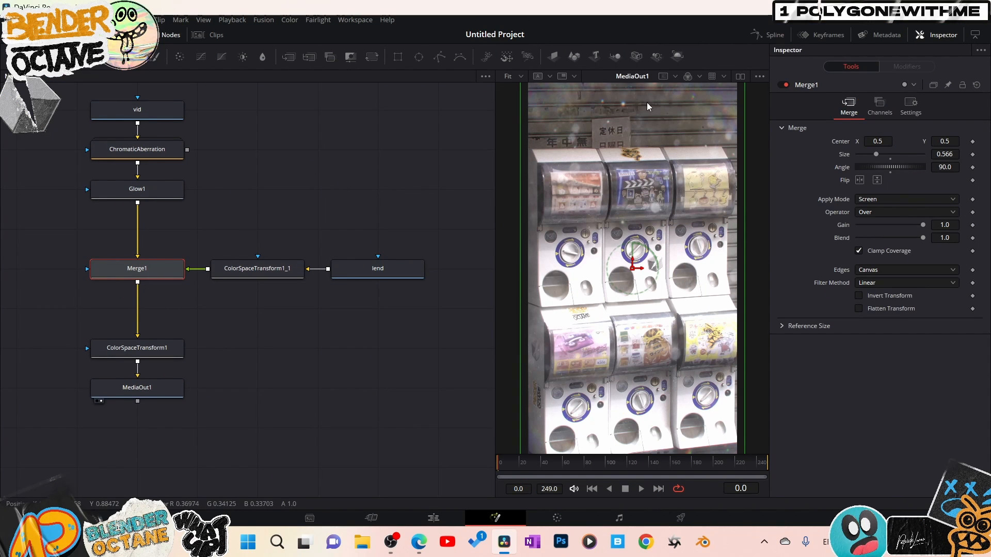
Return to DaVinci Resolve and add a Luma Keyer (LKy) node after Merge1.
drag(308, 333, 348, 386)
key(shift+space)
text(Glow)
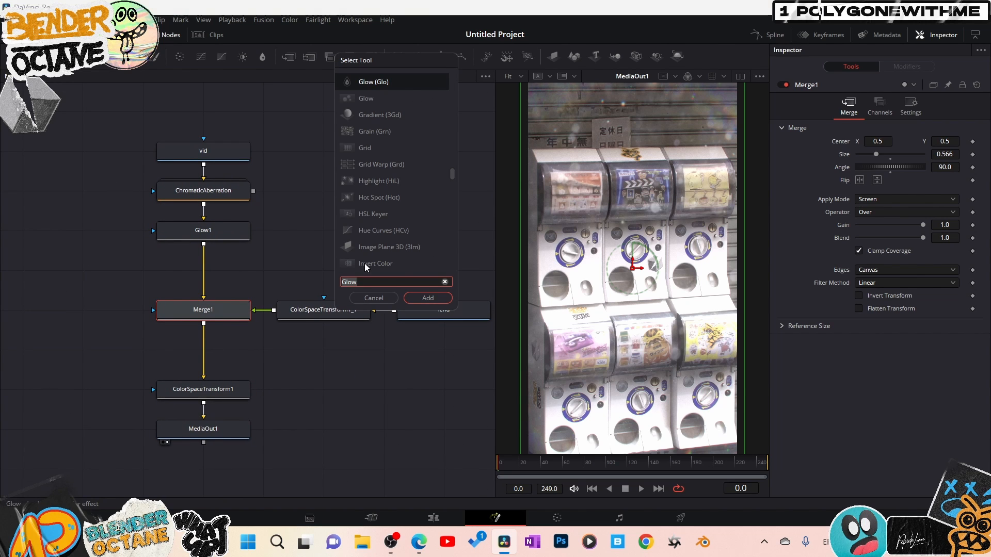
text(lu)
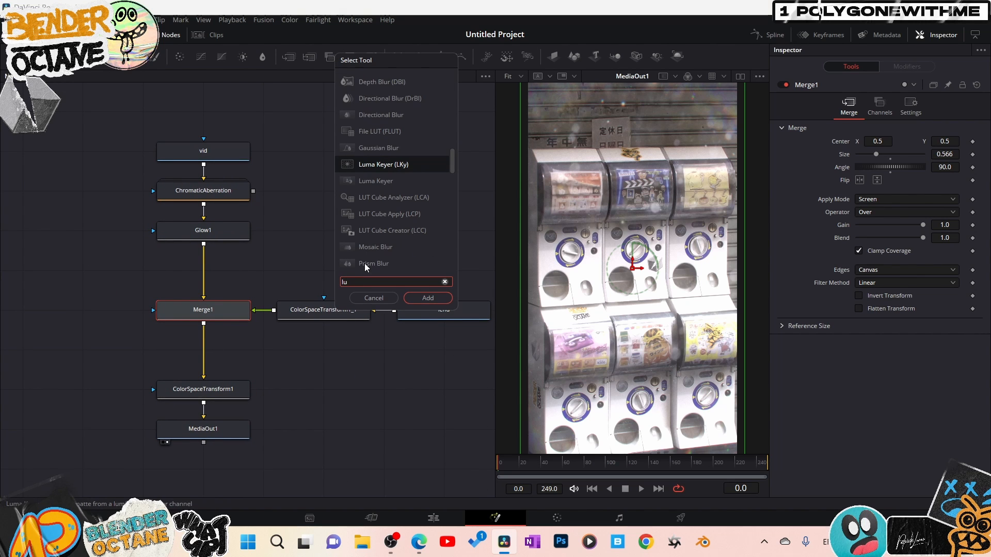
click(384, 166)
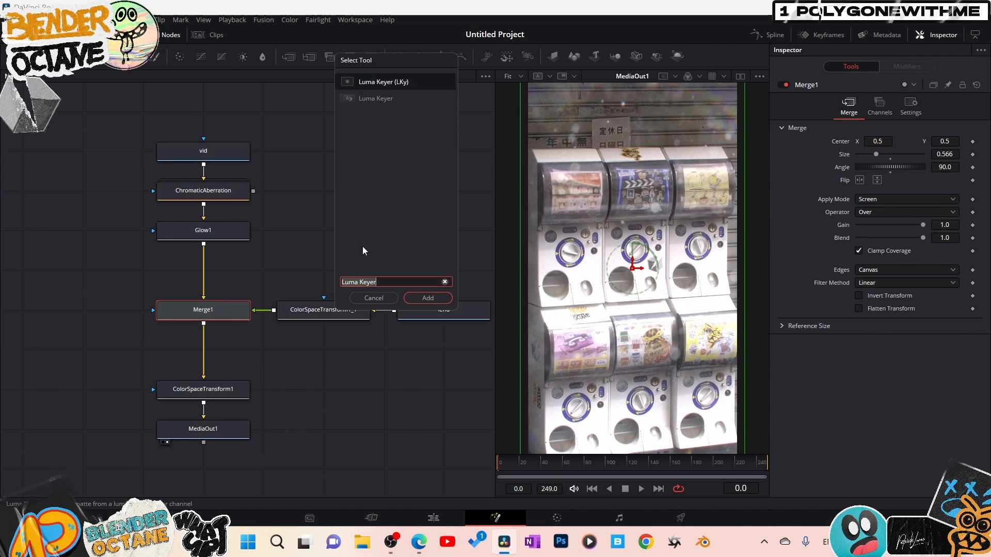
click(427, 296)
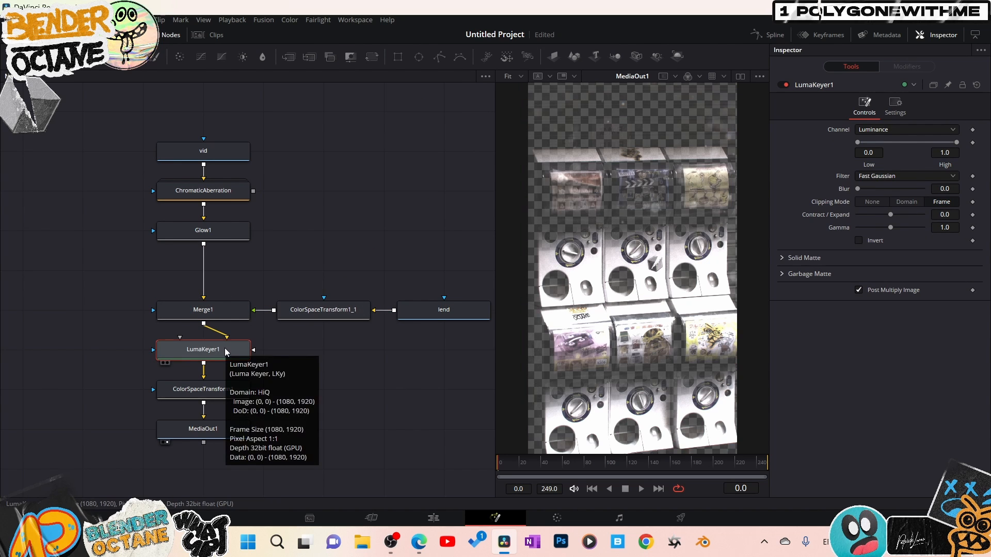
Detach LumaKeyer1 from the main node chain and place it level with Merge1, on the side opposite lend.
drag(225, 348, 103, 253)
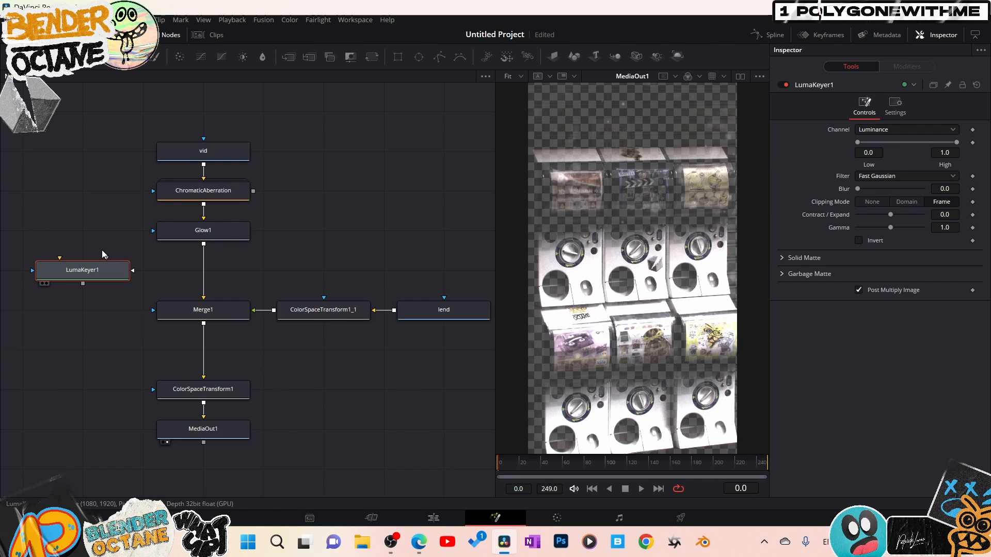
drag(125, 313, 190, 338)
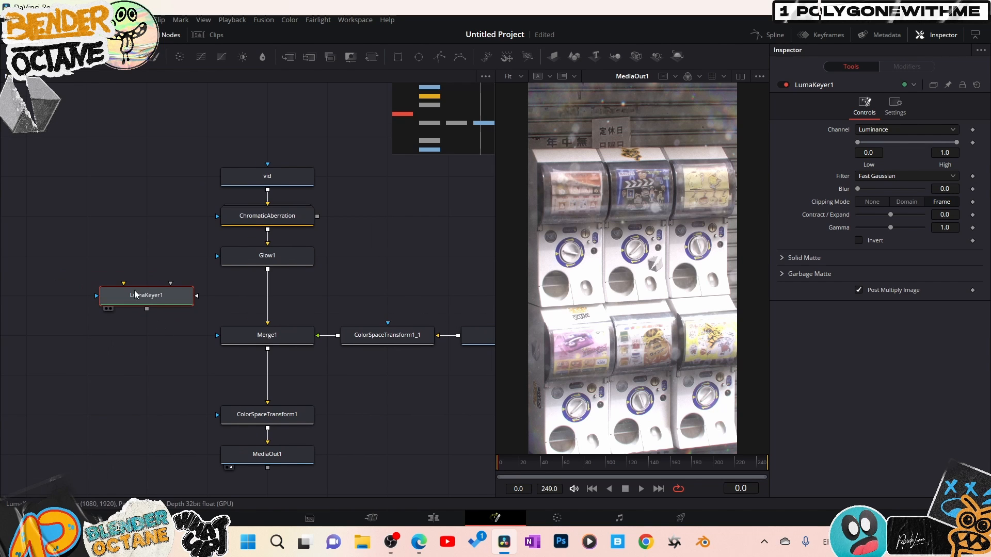
drag(160, 291, 100, 331)
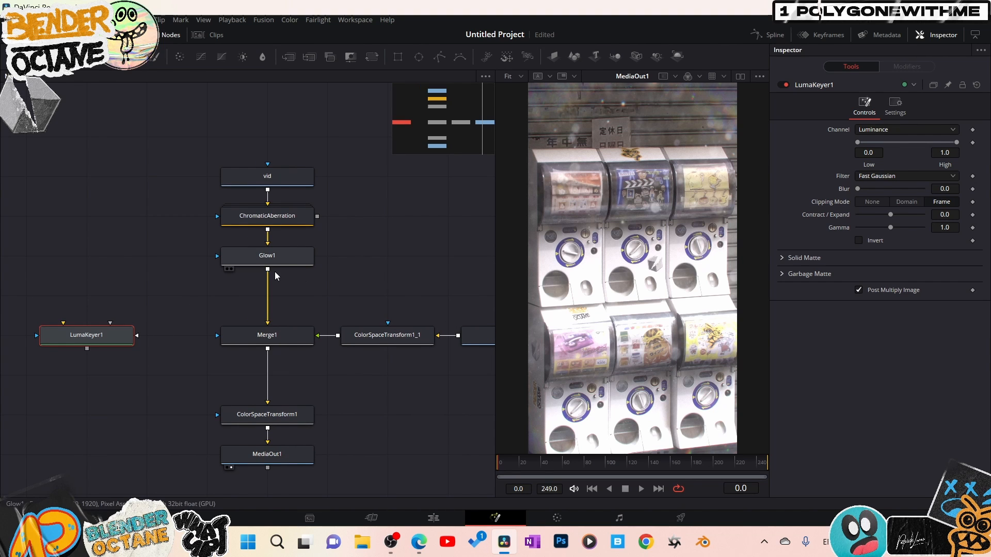
Feed Glow1's output into LumaKeyer1, set the keyer's Low threshold to 0.878 and align it beside Glow1.
click(270, 258)
key(1)
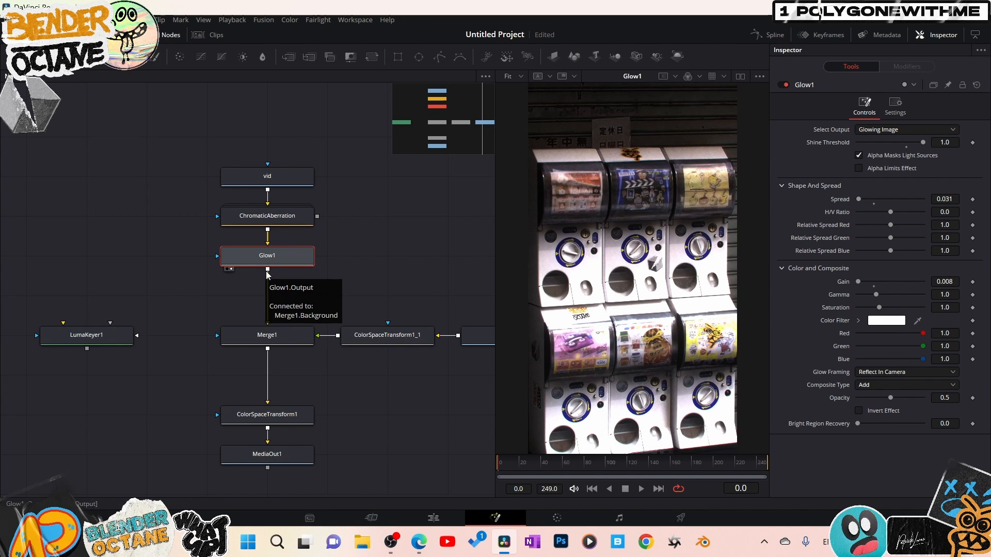
drag(268, 271, 111, 296)
key(1)
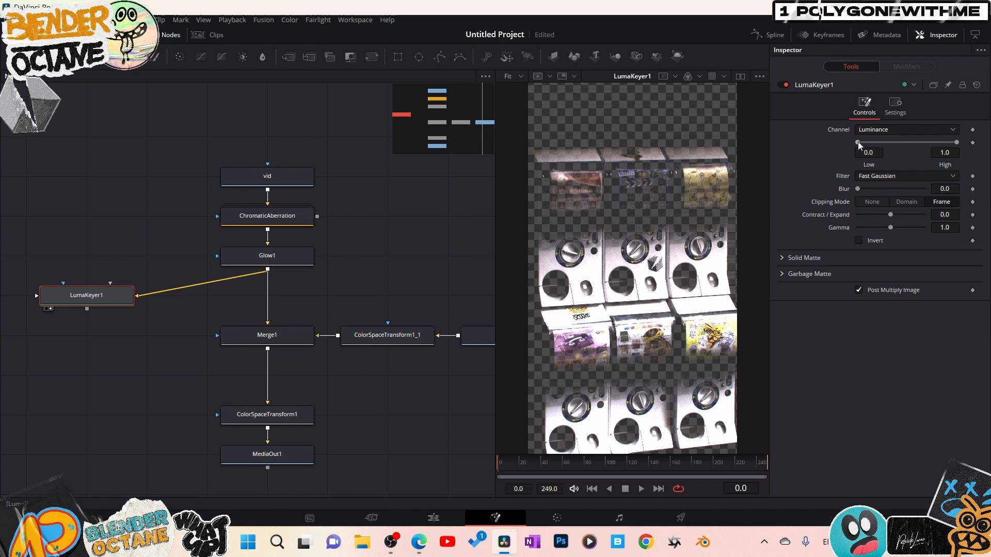
drag(858, 141, 939, 142)
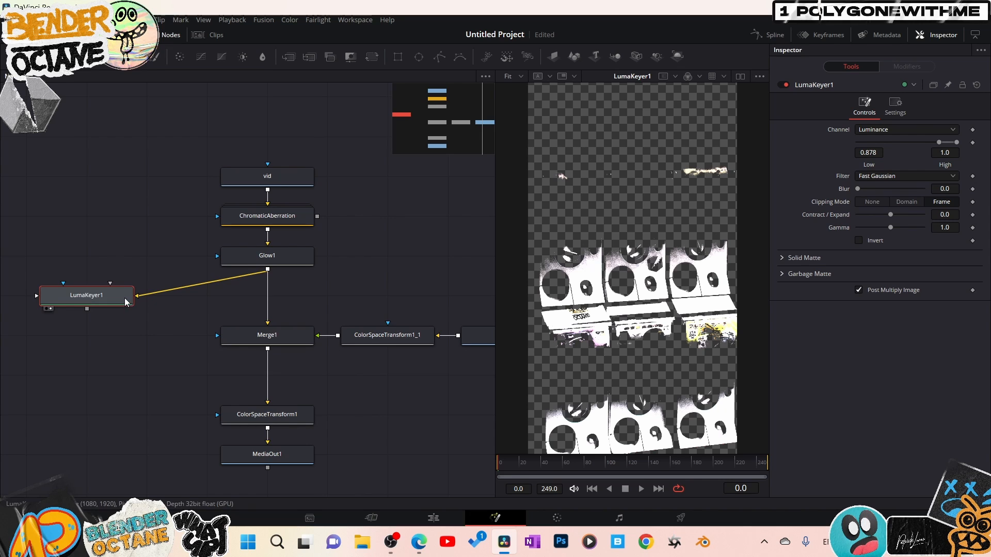
drag(126, 298, 125, 275)
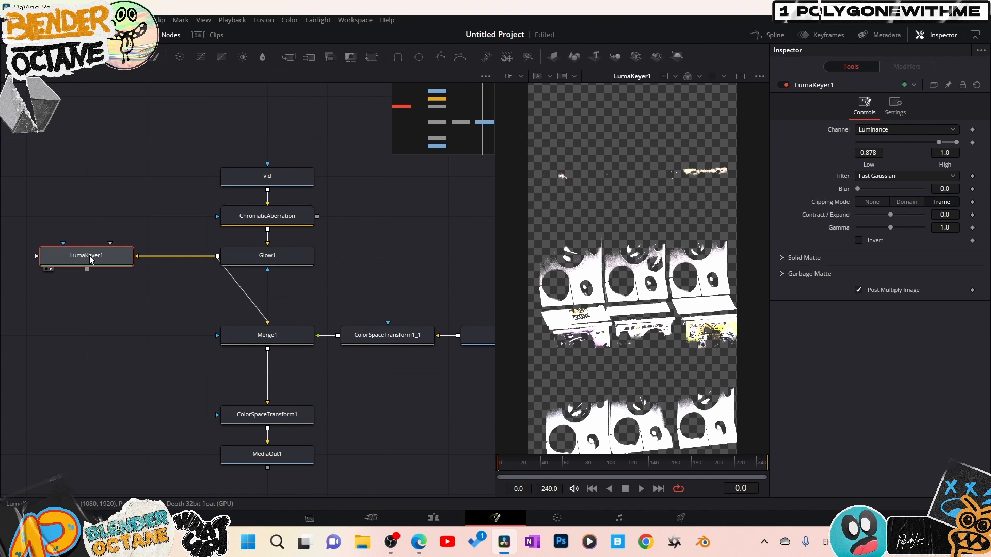
Add a Blur node below LumaKeyer1 and set its Blur Size to 95.3.
click(264, 54)
drag(49, 262, 351, 340)
key(ctrl+z)
key(2)
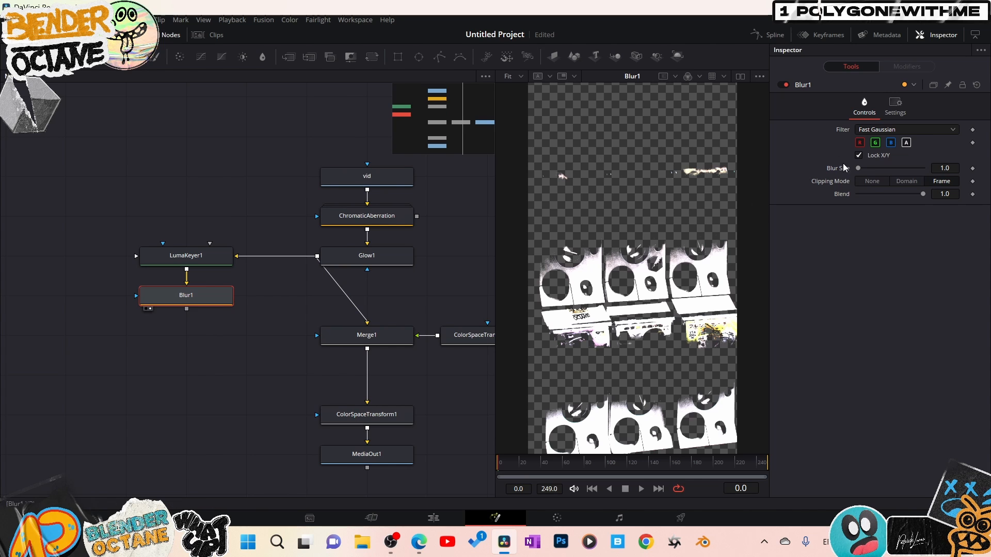
drag(857, 169, 920, 168)
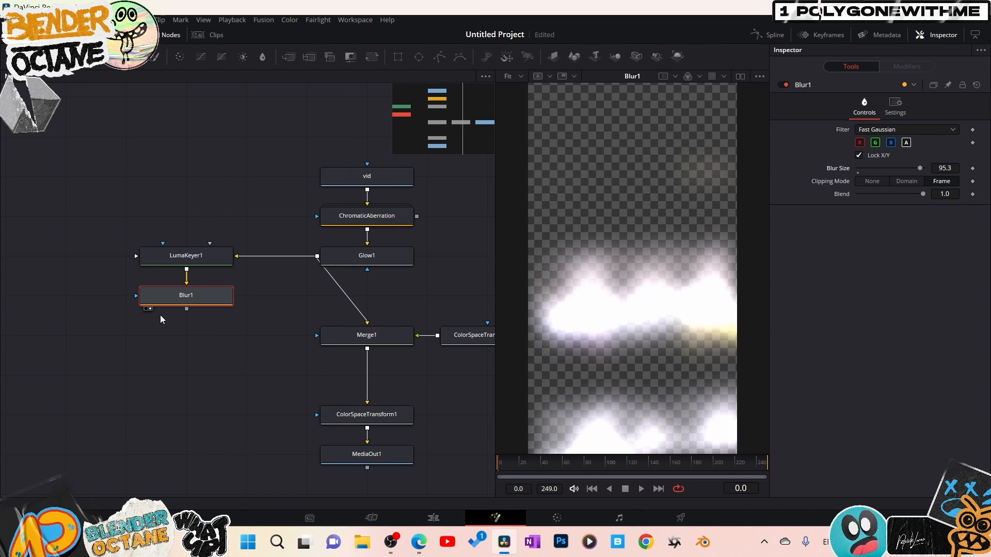
Connect Blur1's output to Merge1's effect mask input and check MediaOut1 in the viewer at frame 166.
drag(223, 332, 193, 290)
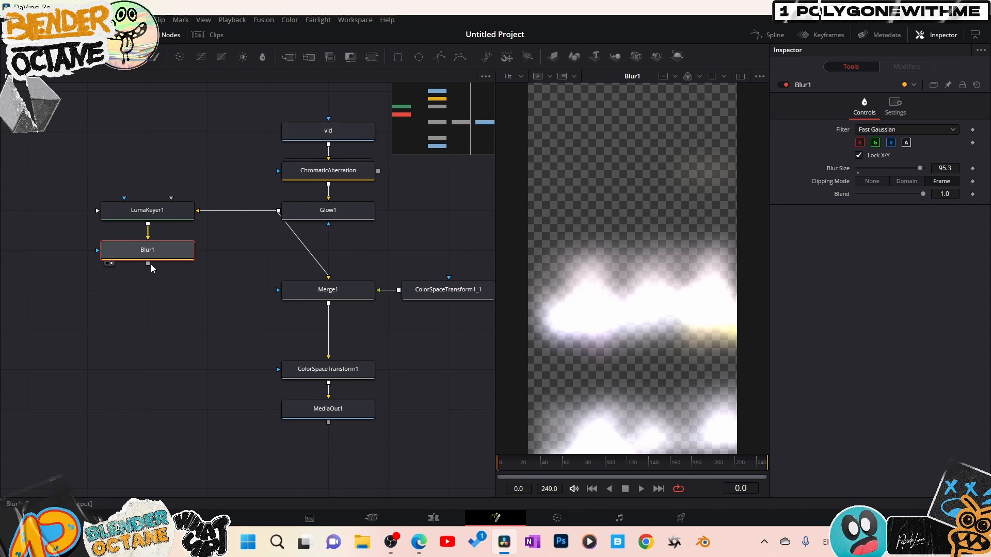
drag(148, 263, 289, 299)
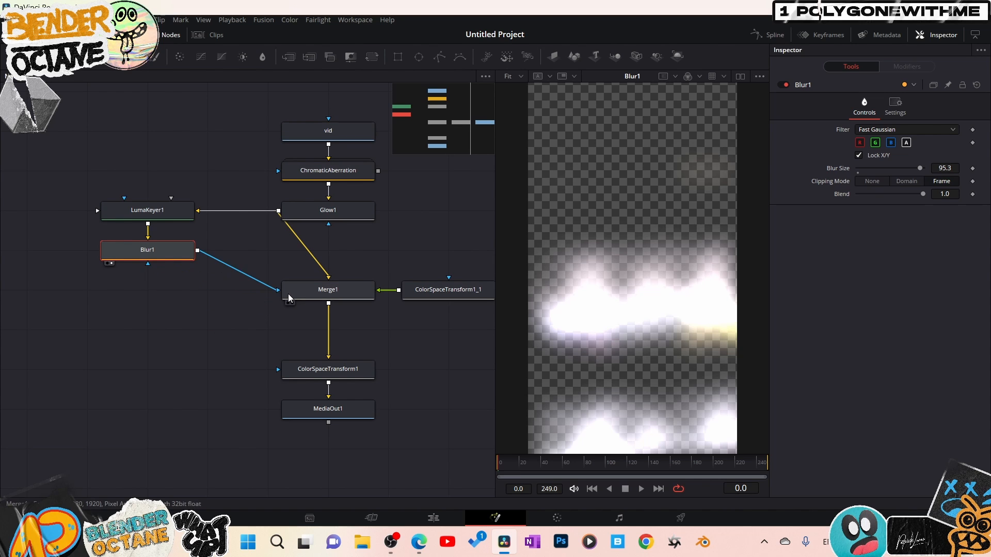
click(301, 298)
drag(356, 411, 562, 350)
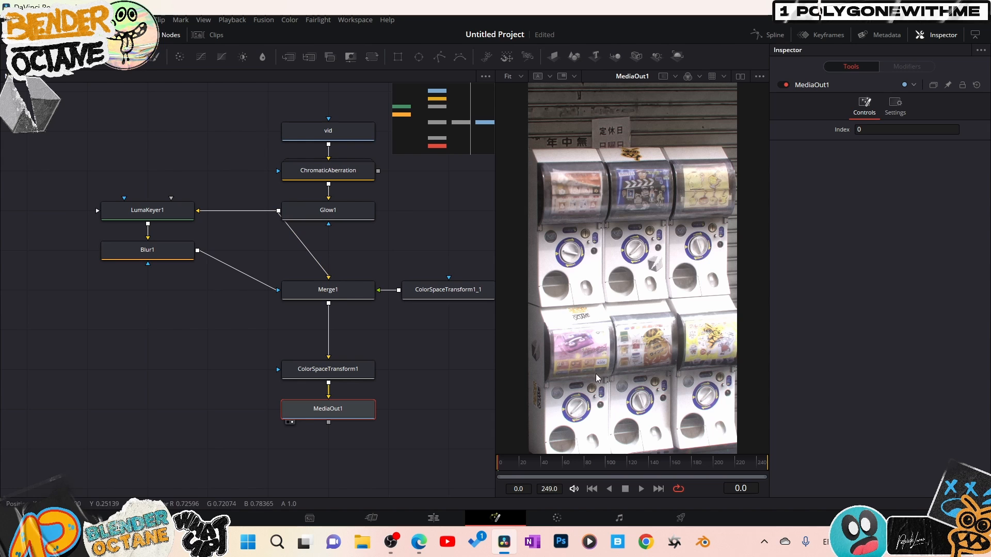
drag(538, 465, 677, 465)
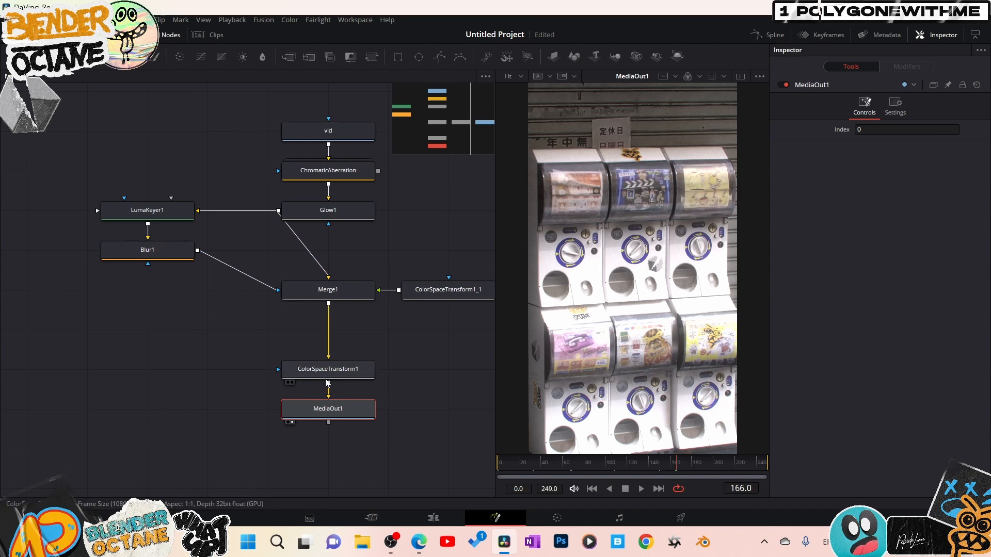
Insert a ColorCorrector node between ColorSpaceTransform1_1 and Merge1 and set its Gain to 5.0.
drag(383, 451, 340, 406)
scroll(436, 392, right, 5)
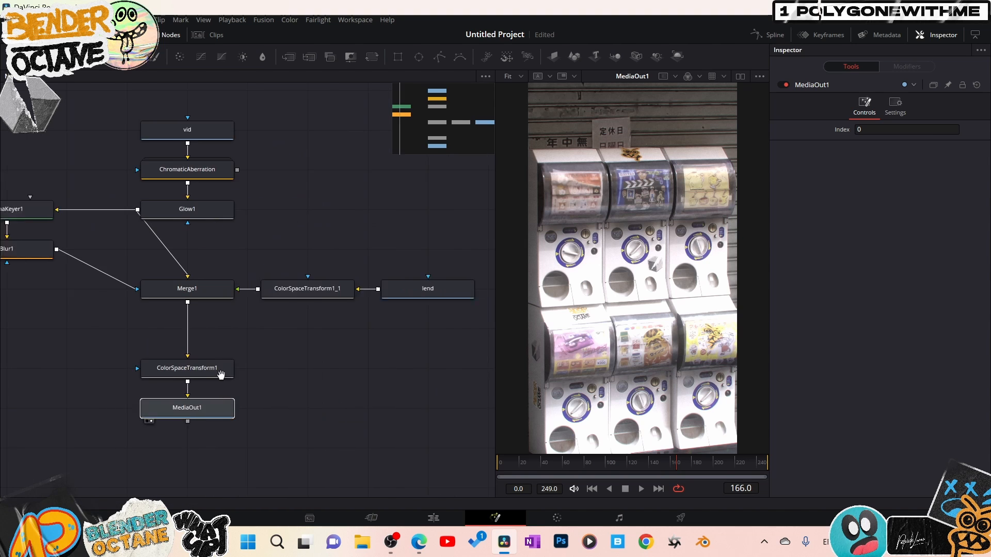
drag(412, 363, 363, 293)
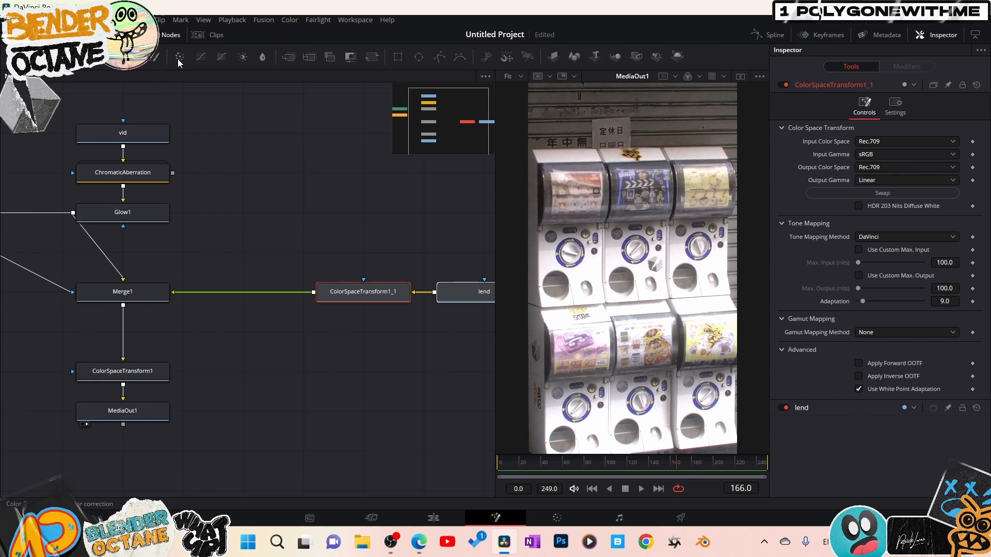
drag(179, 57, 252, 290)
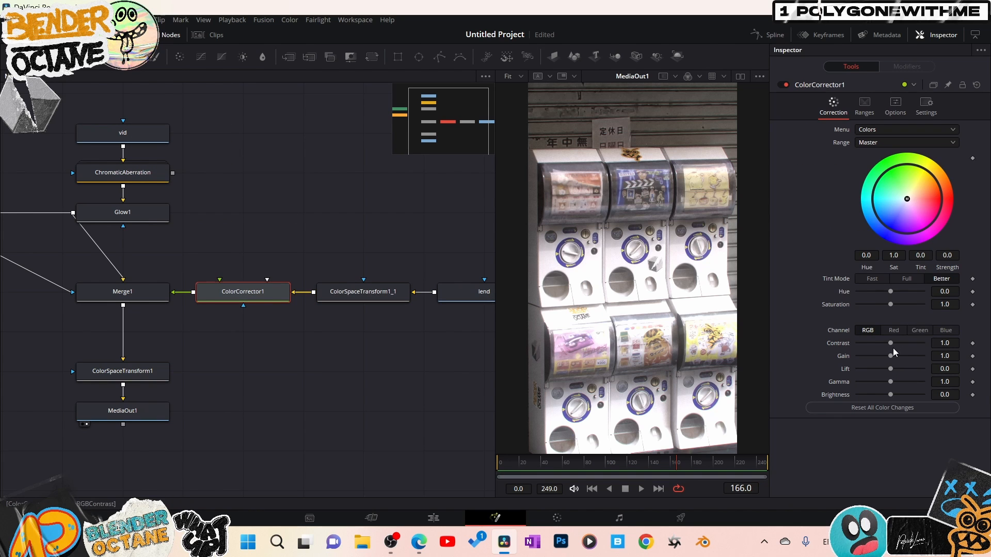
drag(890, 358, 934, 359)
Examine the lens dirt over the bright parts of the gotcha machines up close and across several frames.
drag(690, 270, 670, 262)
scroll(670, 263, up, 2)
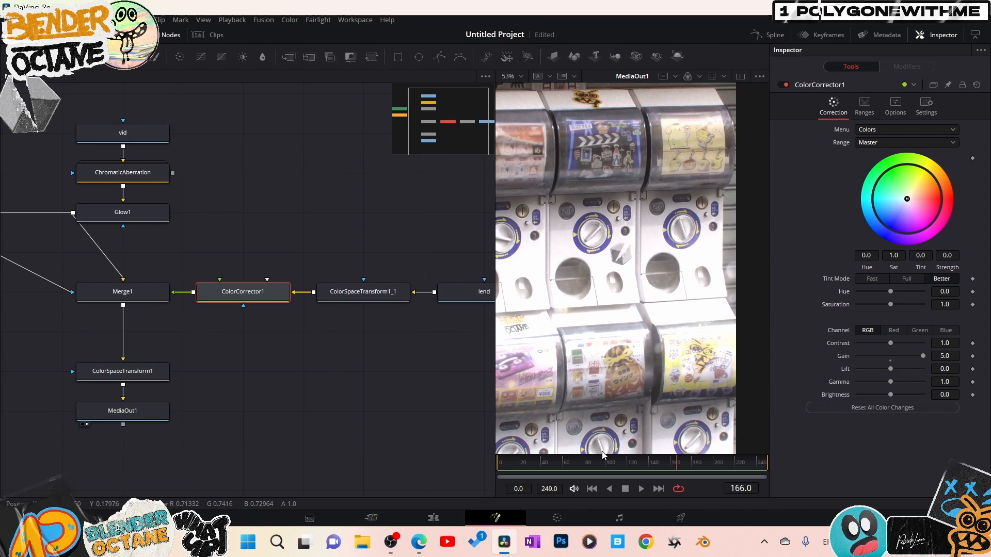
drag(575, 463, 740, 458)
scroll(634, 282, down, 3)
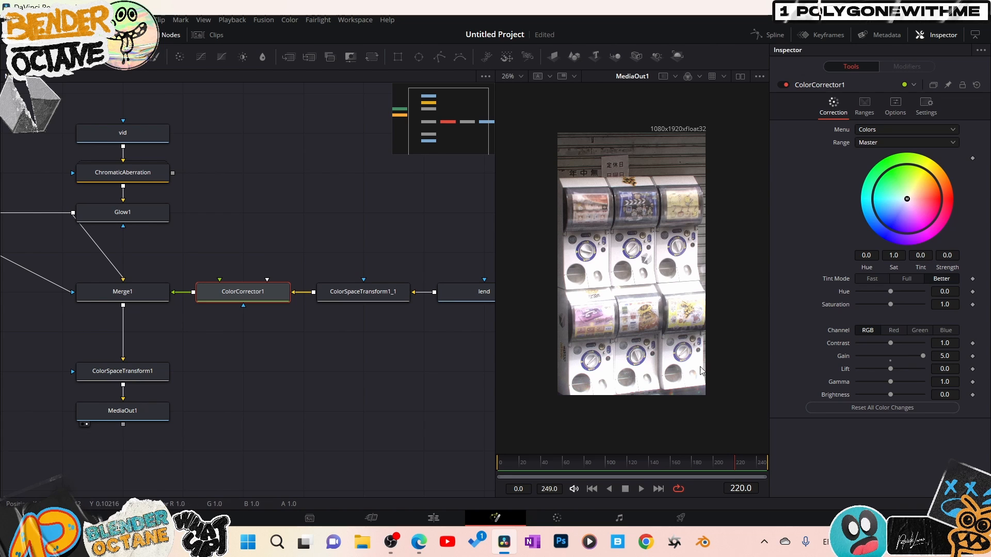
drag(665, 356, 656, 305)
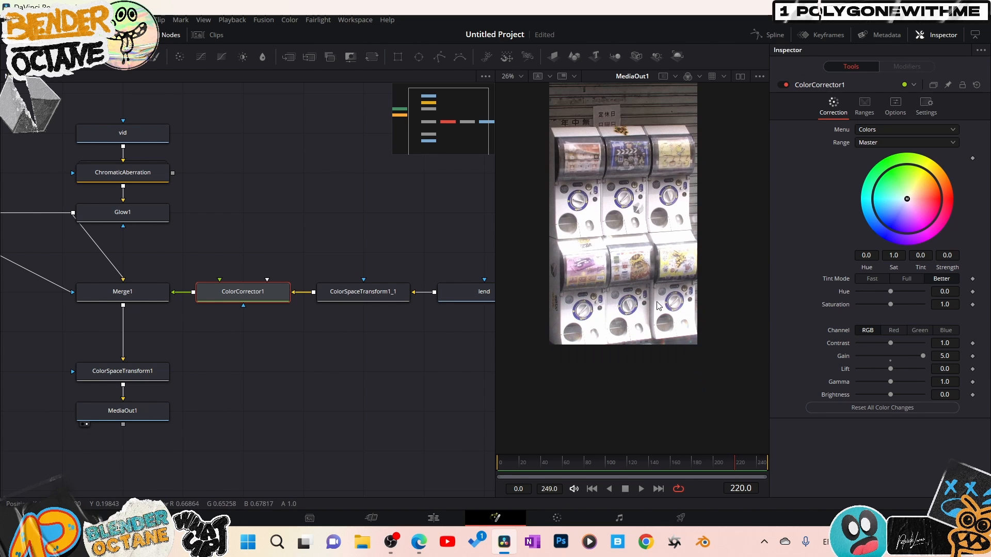
drag(695, 339, 695, 400)
scroll(695, 338, up, 2)
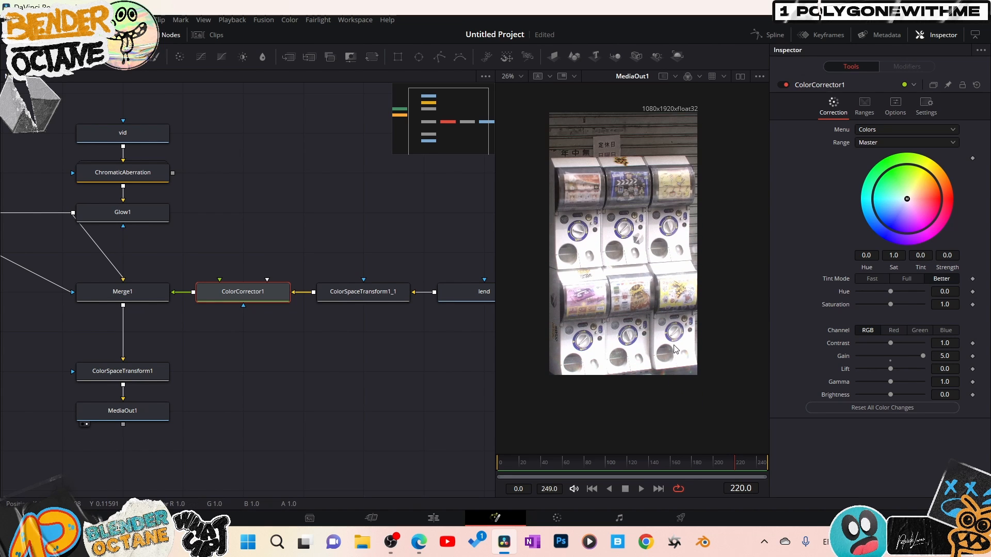
scroll(678, 349, up, 3)
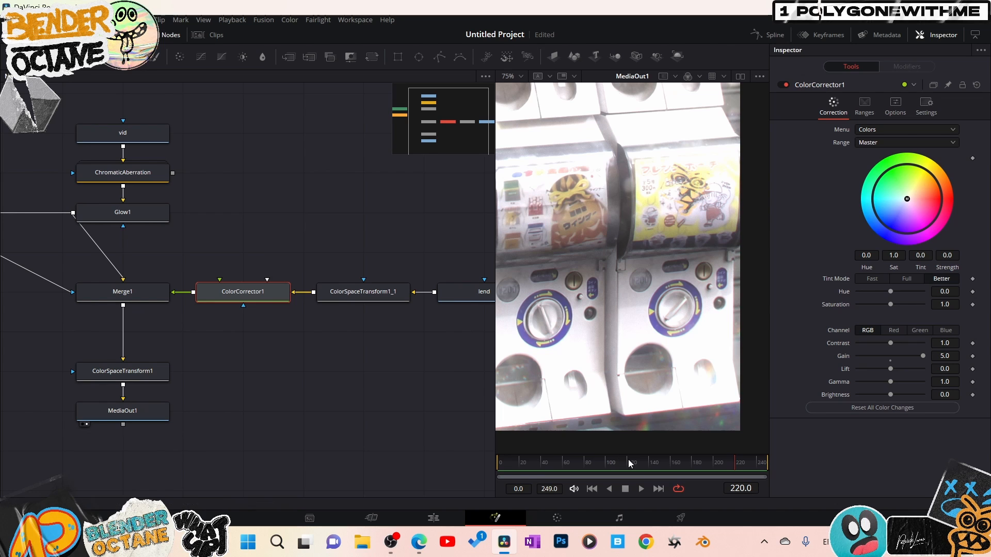
drag(627, 461, 728, 467)
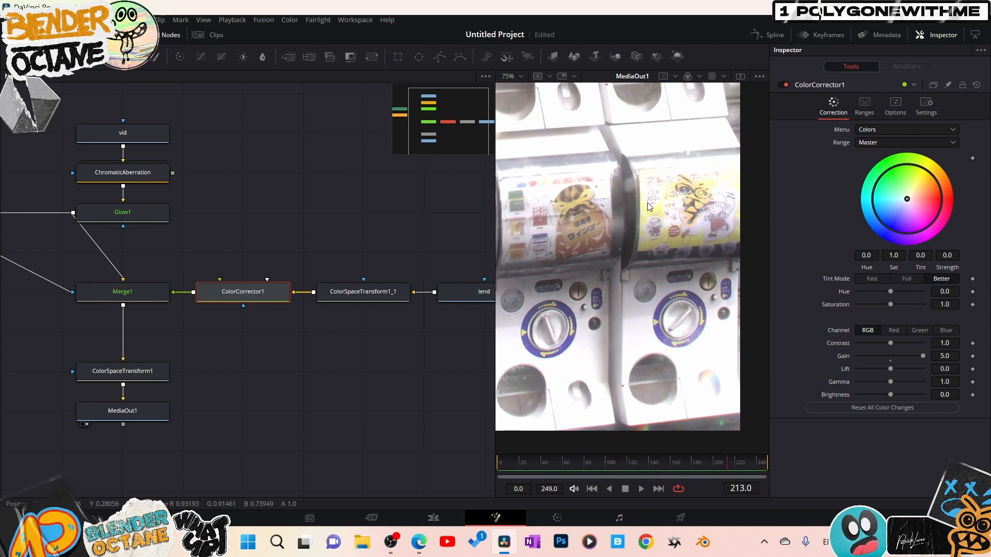
Inspect Blur1's mask across the frames, then check MediaOut1 in the viewer up to frame 222.
drag(273, 365, 441, 385)
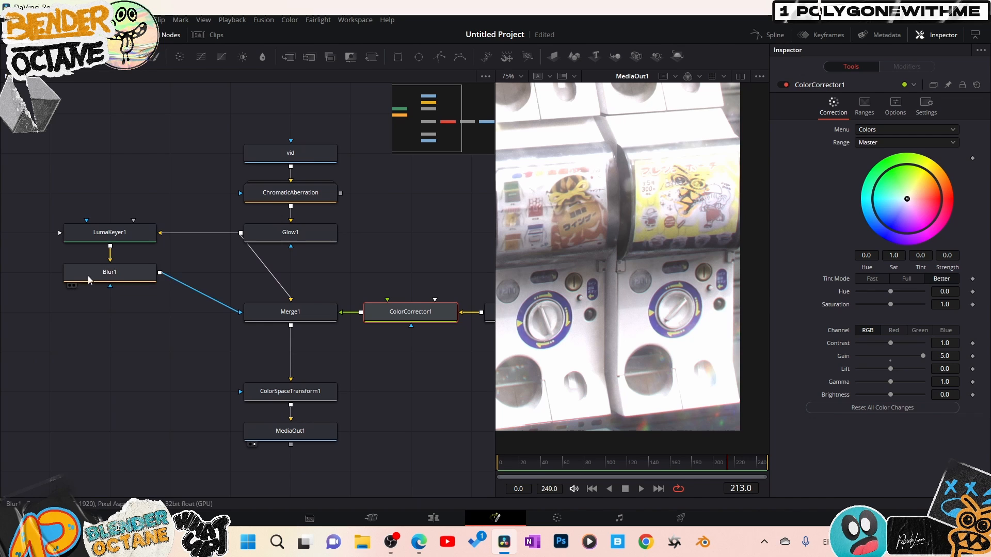
drag(88, 276, 599, 367)
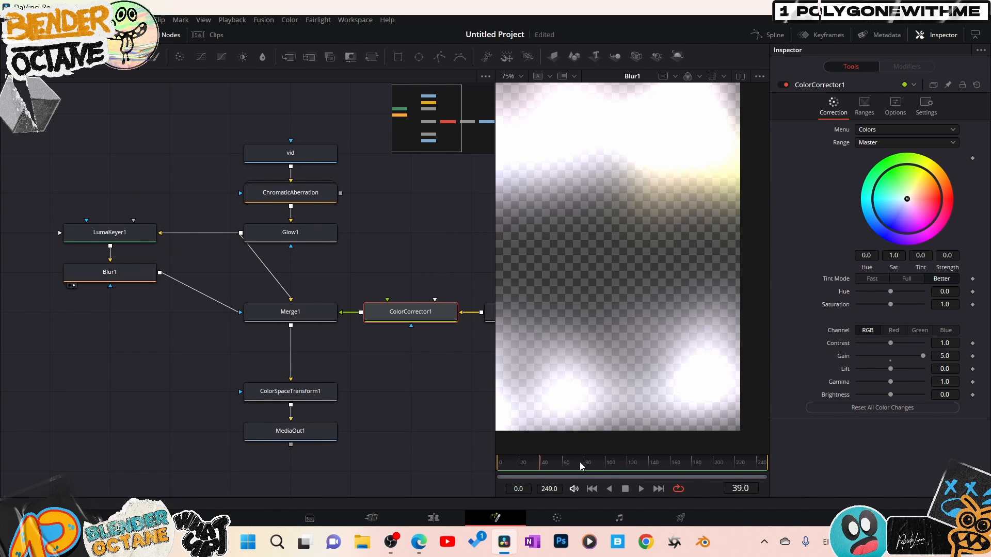
drag(702, 462, 753, 458)
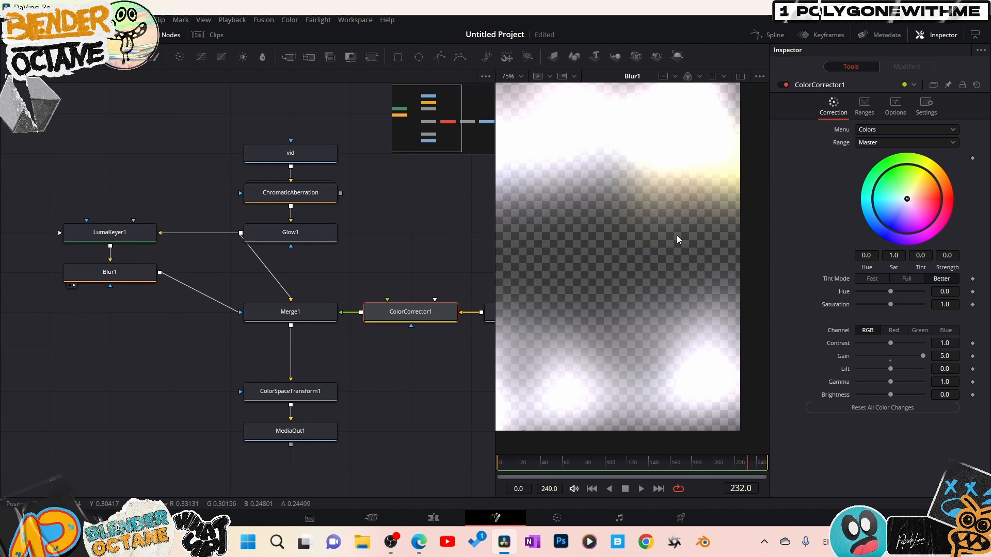
scroll(317, 376, down, 2)
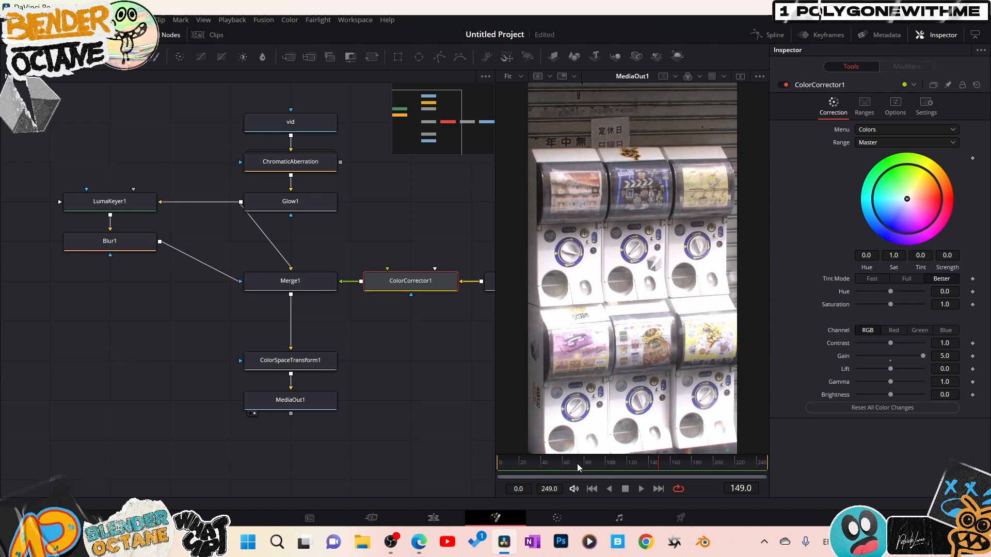
drag(579, 463, 743, 461)
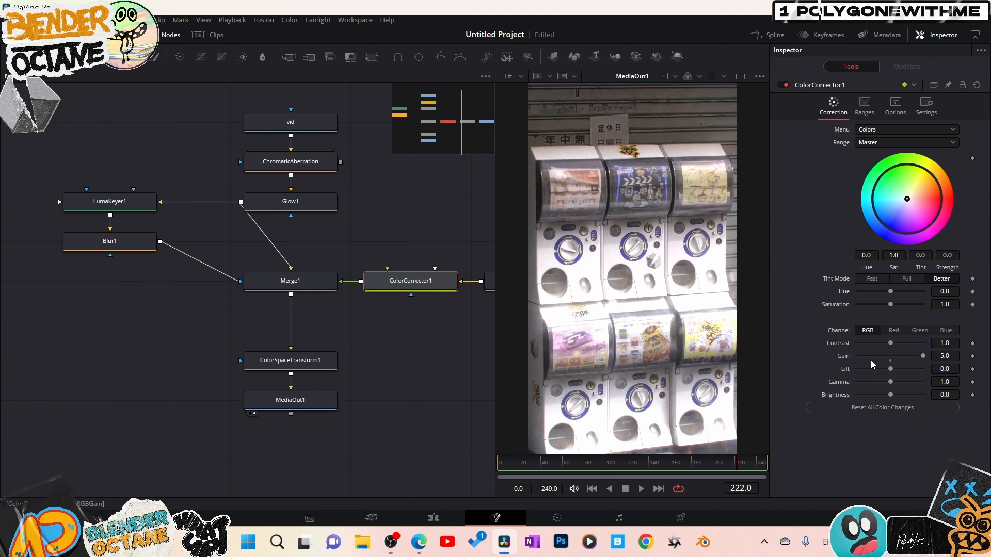
Set ColorCorrector1's Gain to 1.83 and check the lens dirt on the machines at frame 222.
drag(920, 357, 897, 360)
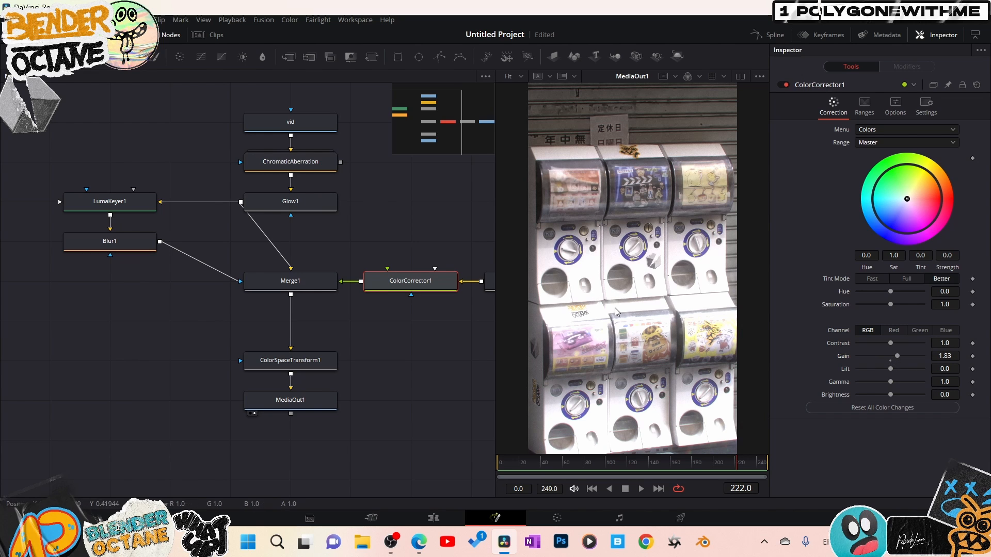
scroll(617, 305, up, 2)
drag(619, 322, 605, 359)
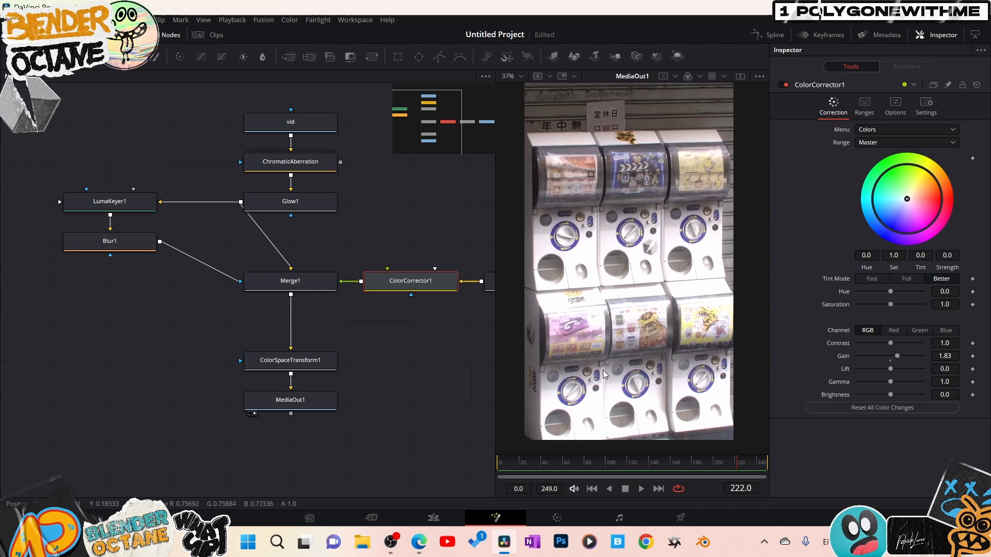
Select ColorSpaceTransform1 and MediaOut1 together and move them farther below Merge1.
drag(396, 385, 310, 407)
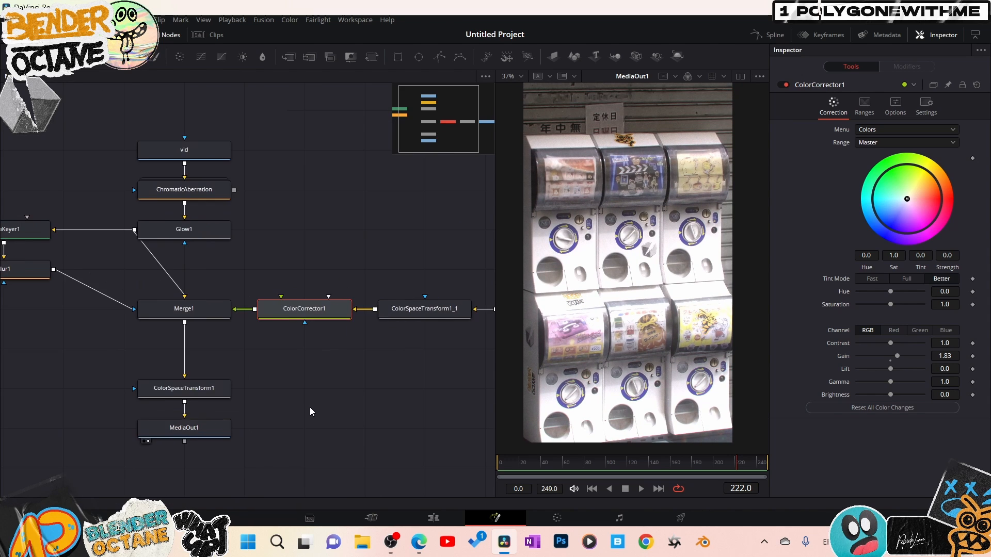
scroll(310, 407, down, 1)
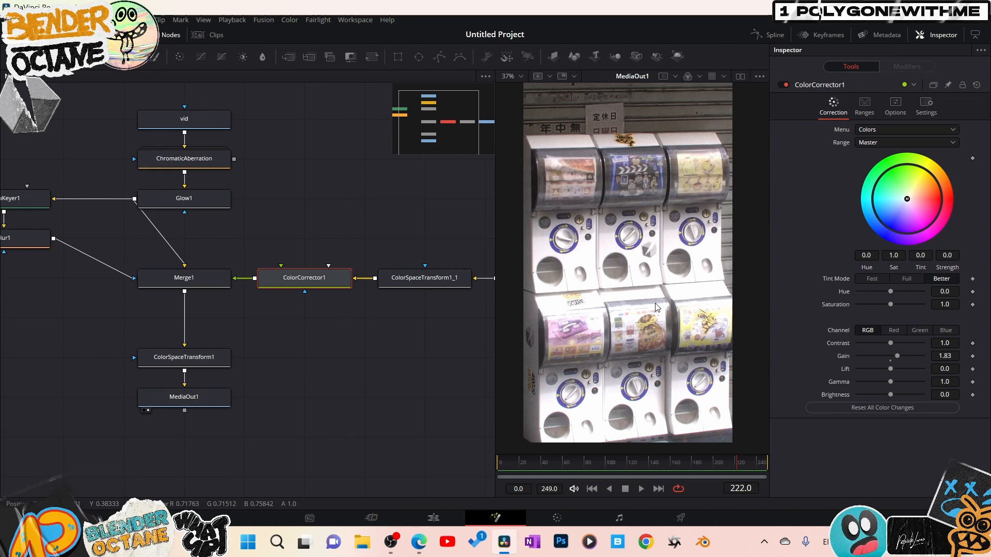
drag(328, 347, 320, 347)
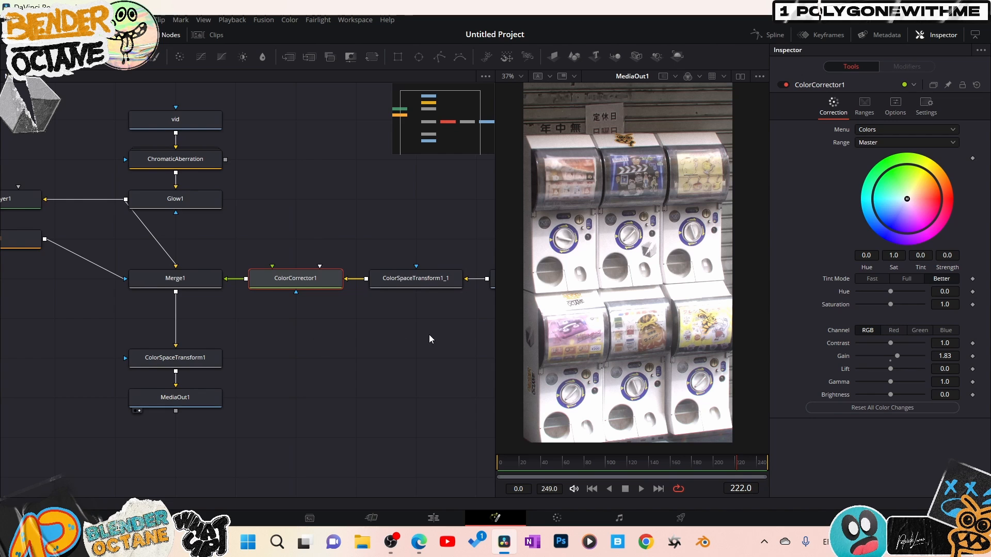
drag(429, 335, 343, 327)
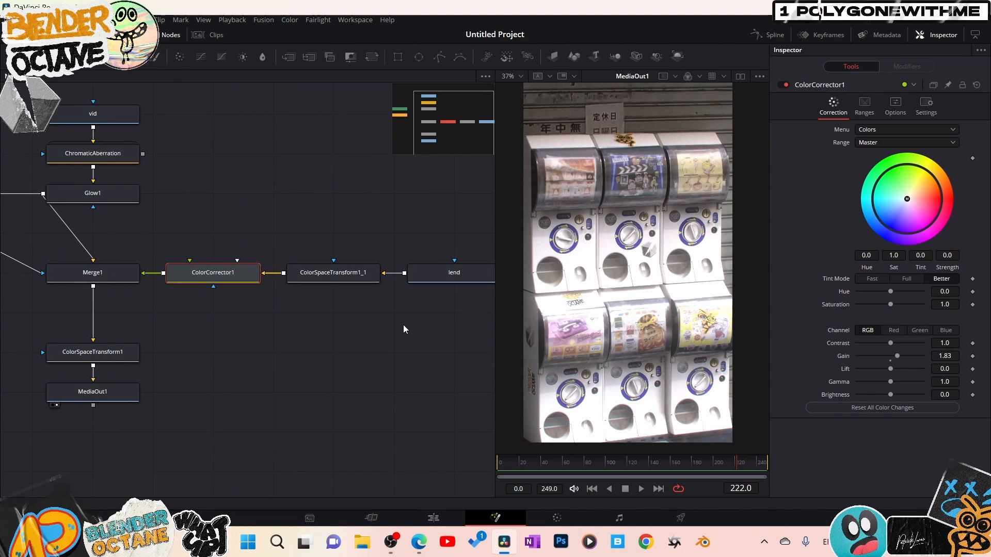
drag(184, 428, 100, 384)
click(99, 384)
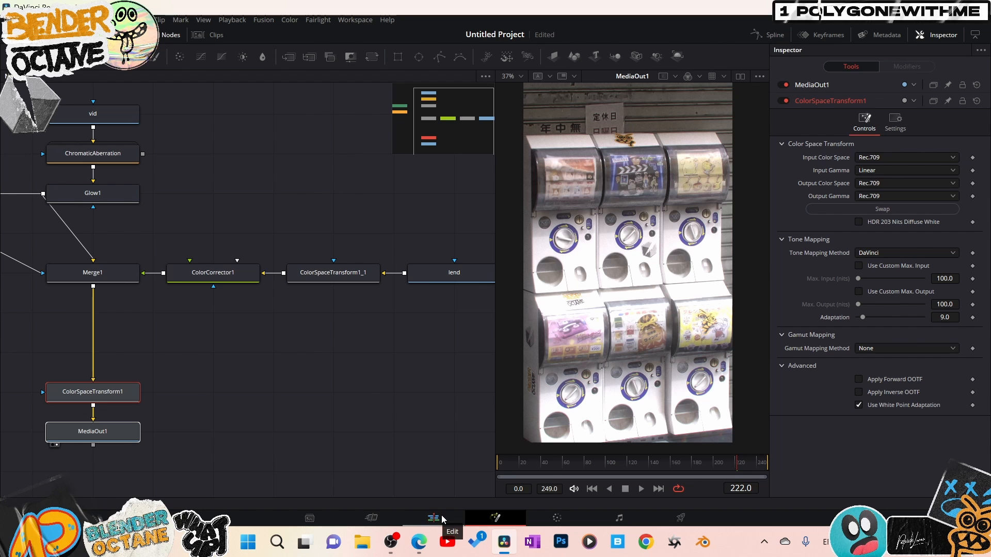
Switch to the Color page and set the first node's Gain to 0.91 and Lift to -0.01.
click(557, 518)
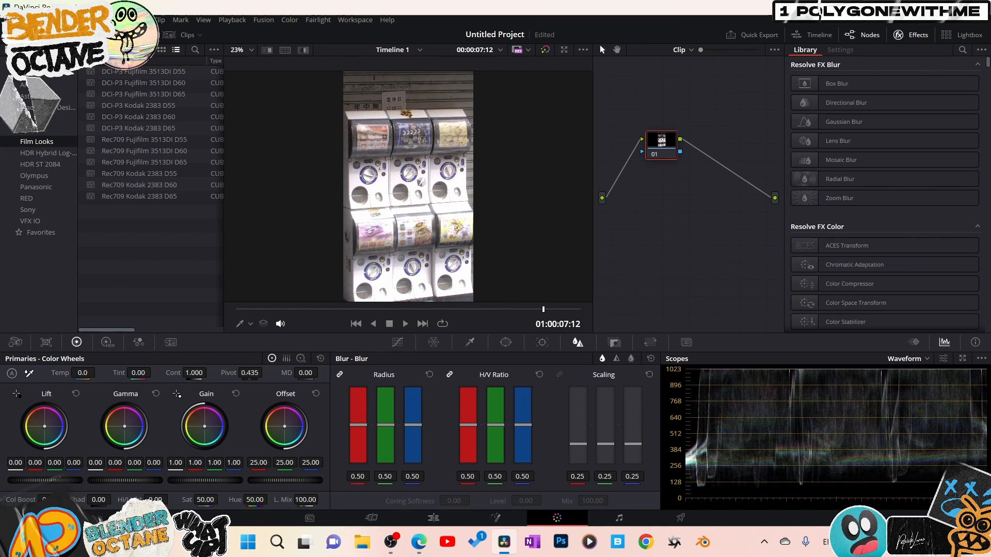
drag(229, 463, 213, 463)
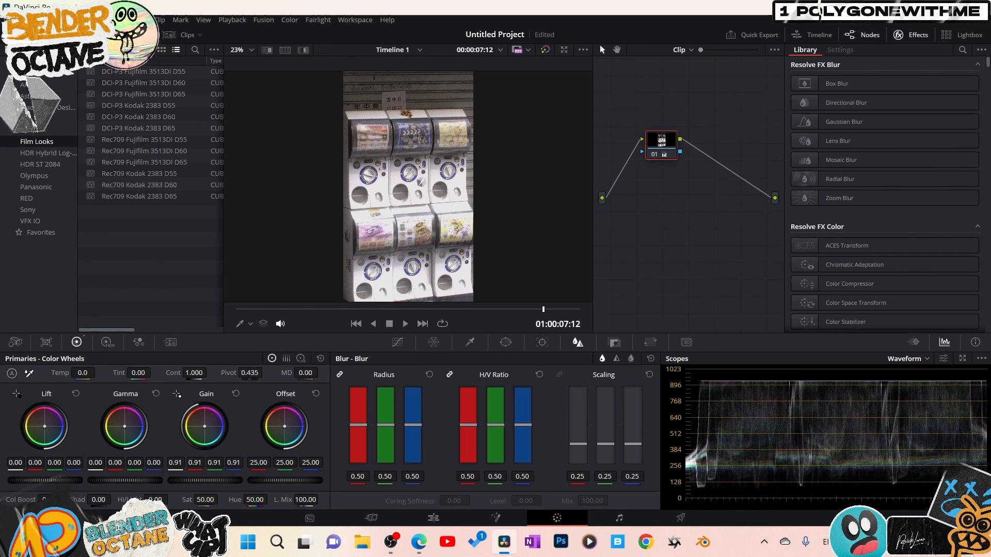
drag(45, 480, 41, 481)
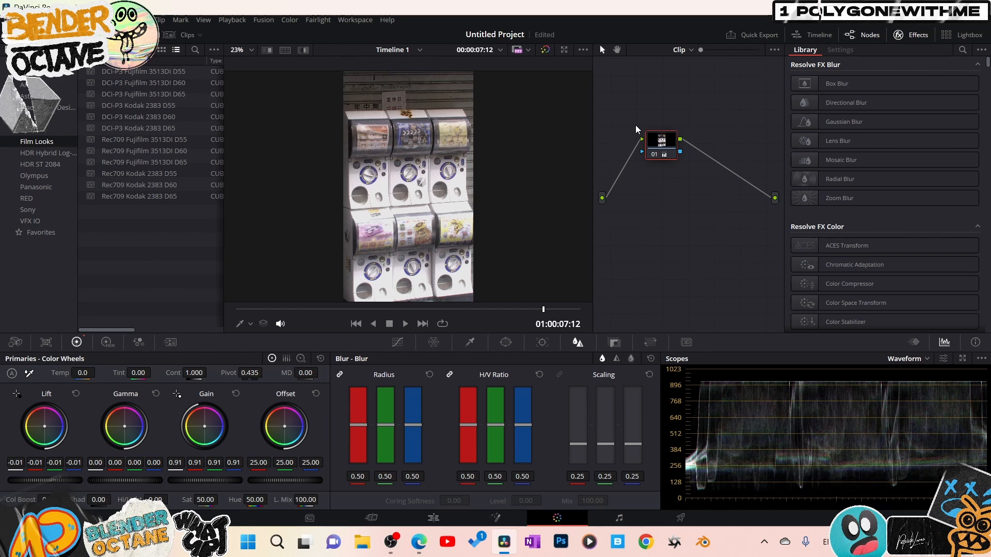
Add a second serial node and apply the Dehancer Pro effect to it.
key(alt+s)
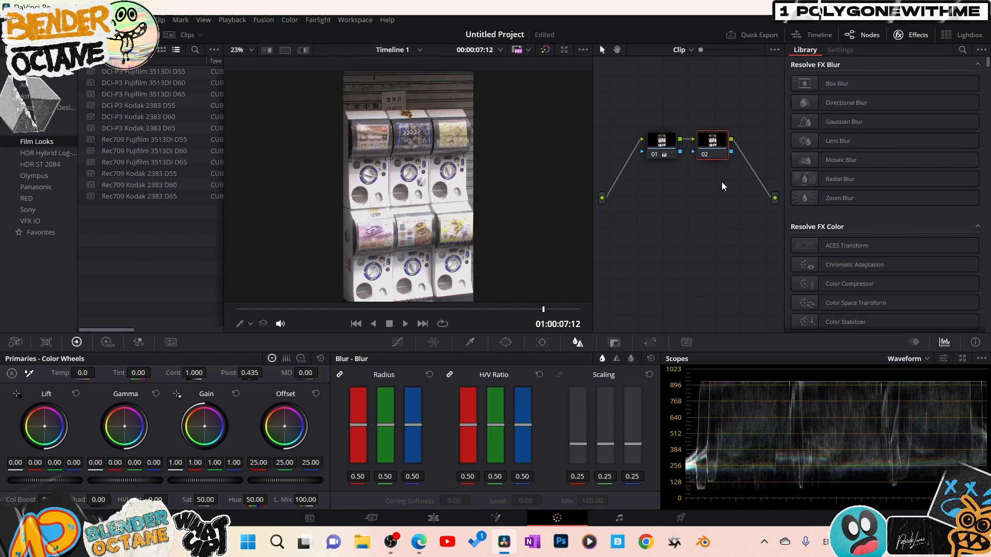
click(962, 50)
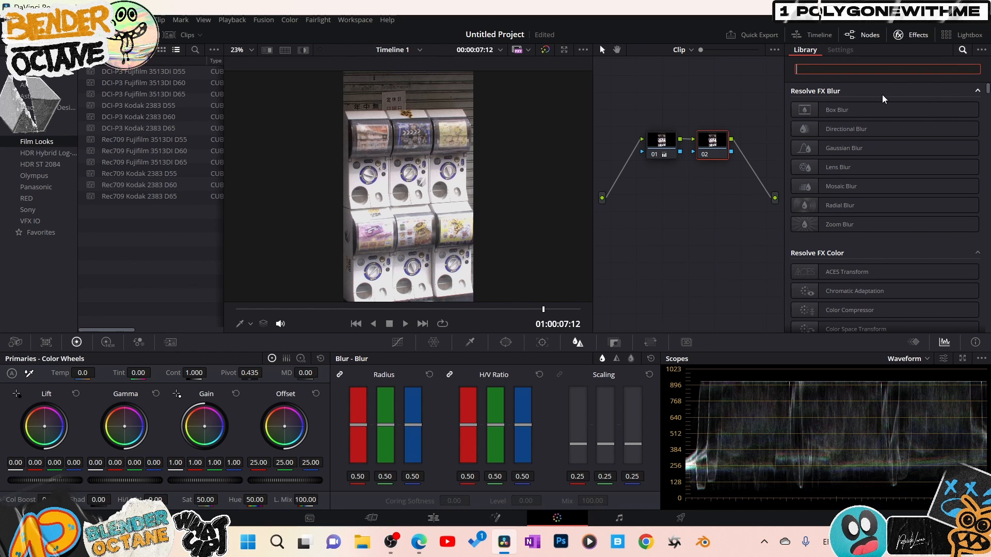
text(deh)
drag(877, 158, 715, 148)
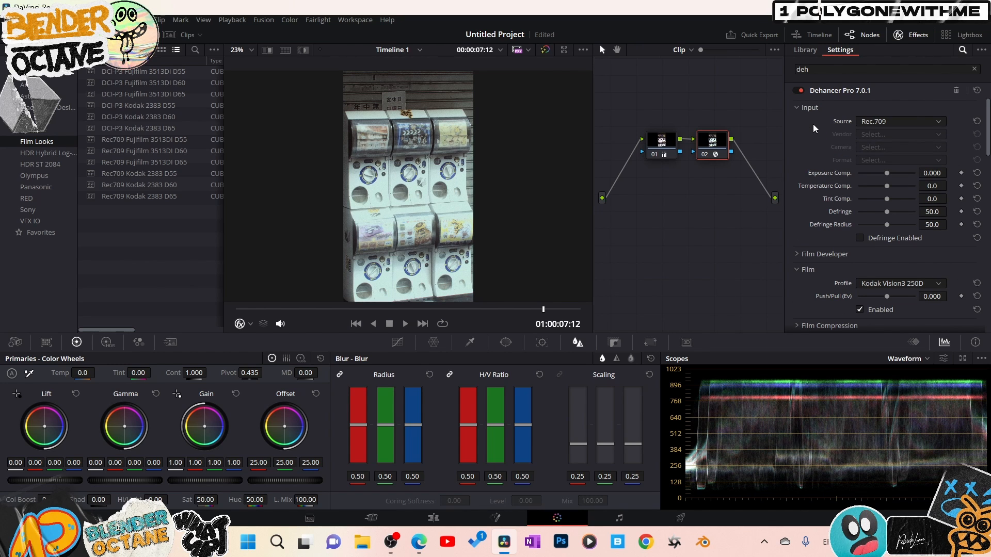
Try the Konica Minolta VX400 Super film profile in Dehancer Pro.
click(894, 284)
scroll(921, 368, down, 3)
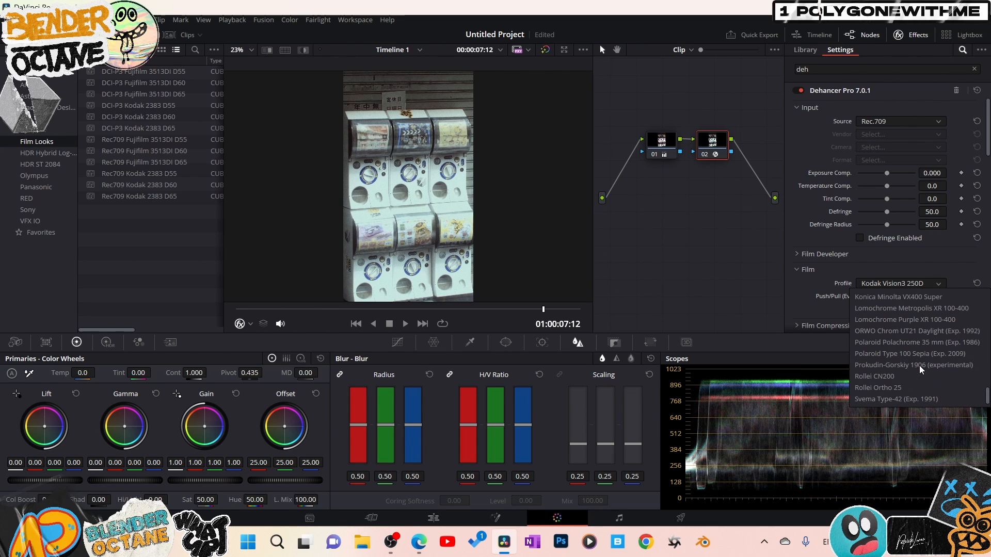
click(885, 299)
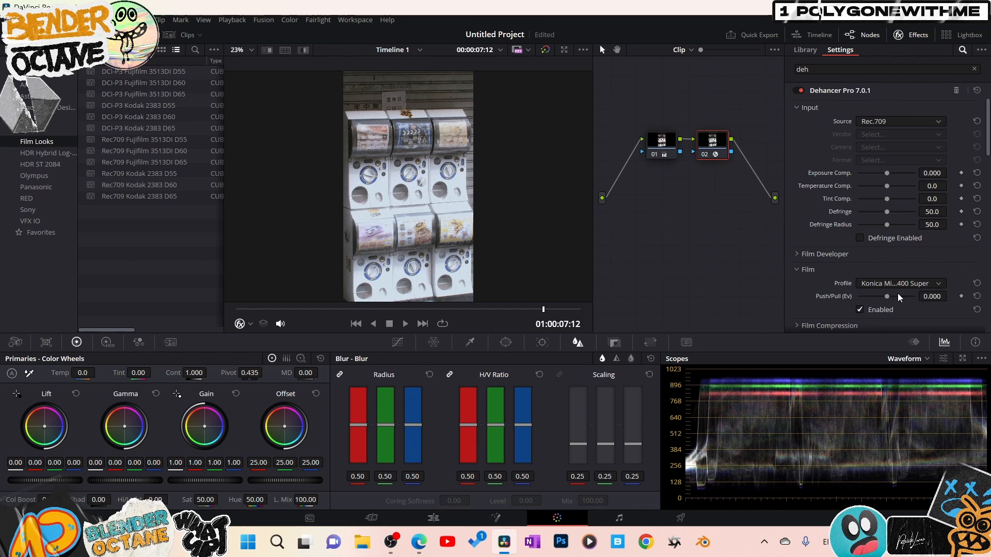
Set Dehancer Pro's film profile to Kodak Vision3 50D and its Push/Pull to 1.108 EV.
click(898, 284)
click(905, 310)
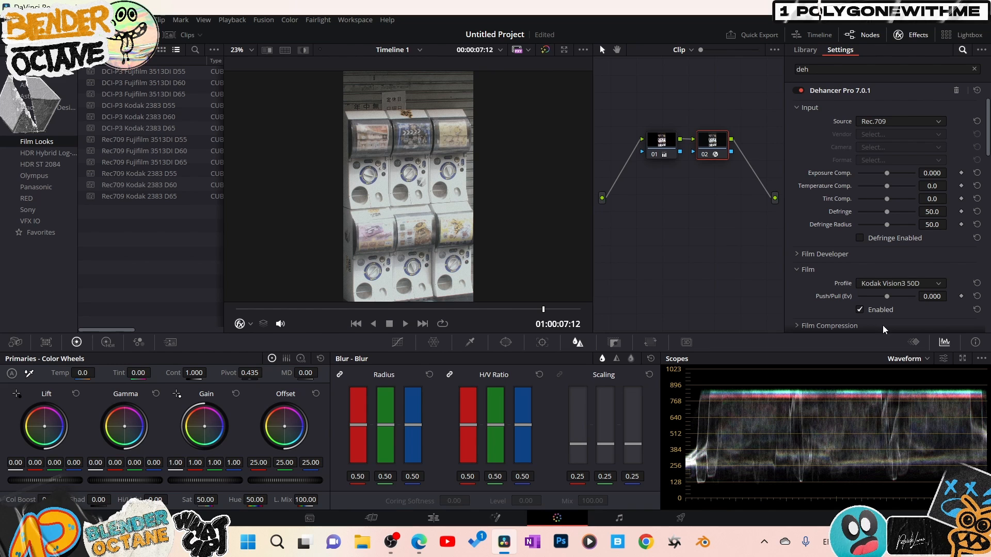
mouse_move(888, 296)
mouse_down()
mouse_move(915, 298)
mouse_move(862, 298)
mouse_move(902, 304)
mouse_up()
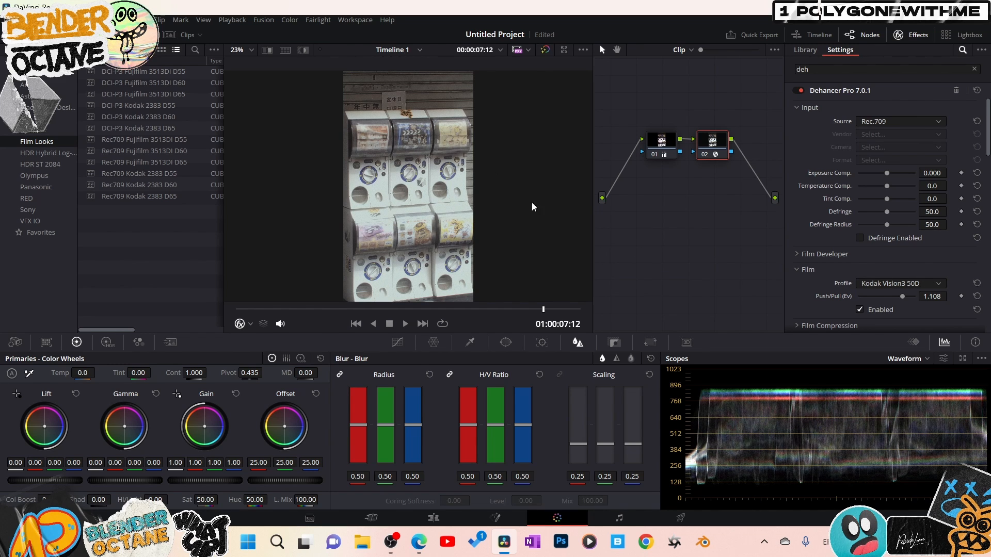
Set Dehancer Pro's Print Color Density to 100 and Tonal Contrast to 10.6.
scroll(904, 272, down, 6)
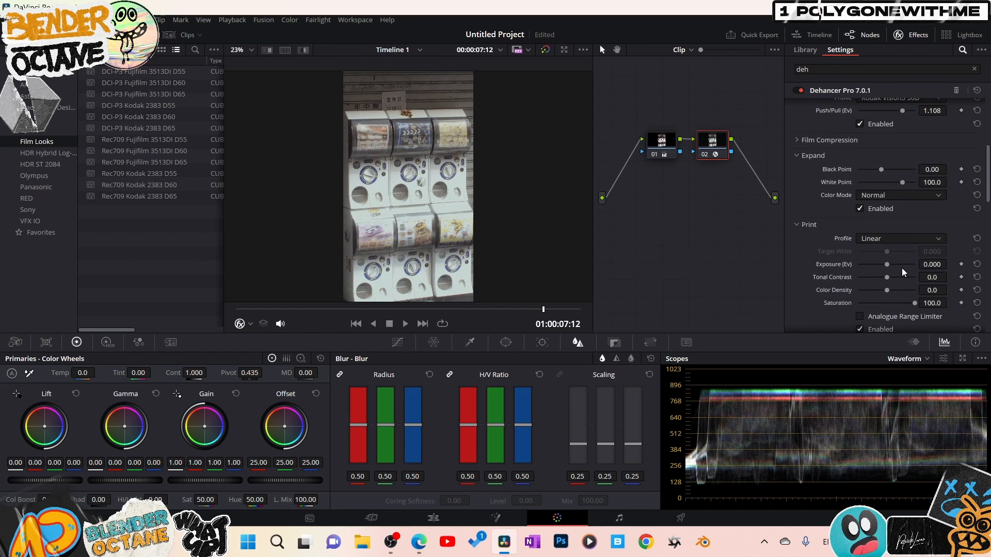
scroll(902, 269, down, 1)
drag(887, 259, 924, 261)
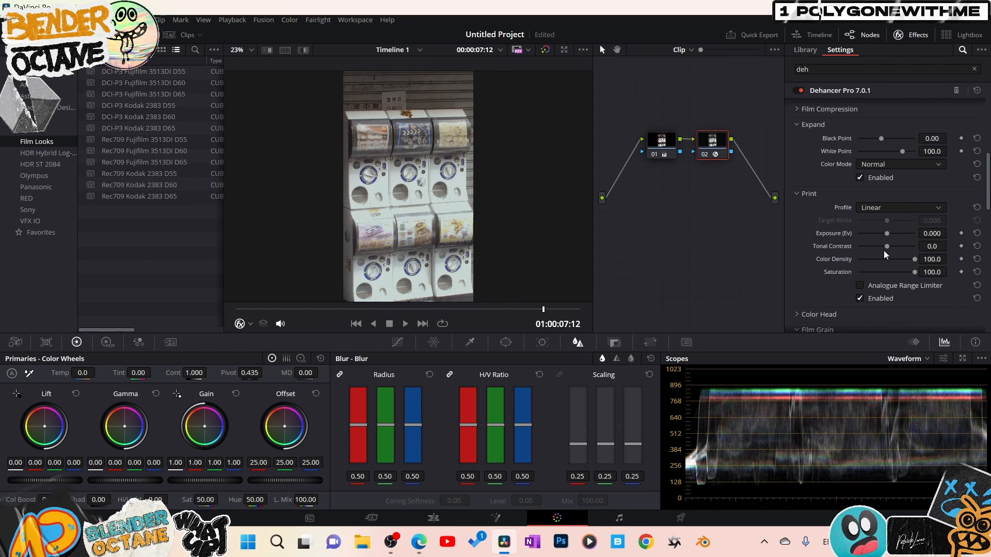
mouse_move(887, 246)
mouse_down()
mouse_move(875, 248)
mouse_move(894, 250)
mouse_up()
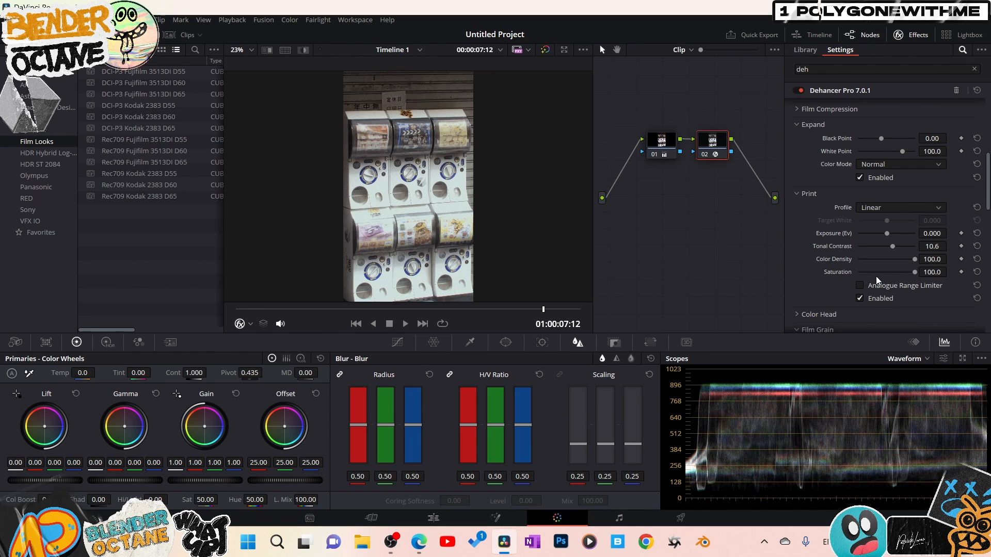
scroll(876, 280, down, 2)
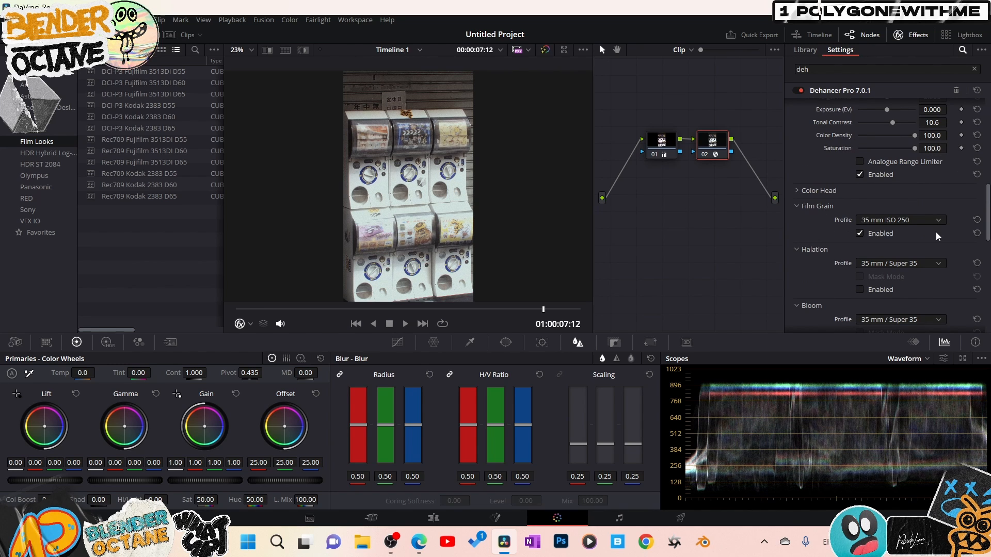
Set the Film Grain profile to 16 mm ISO 250 and enable Halation with the 16 mm / Super 16 profile.
click(872, 221)
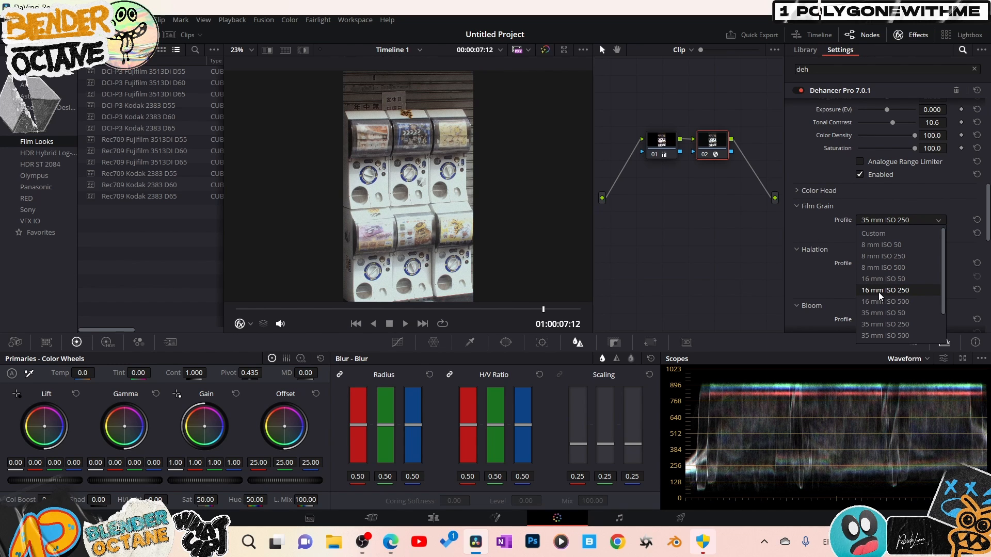
click(891, 291)
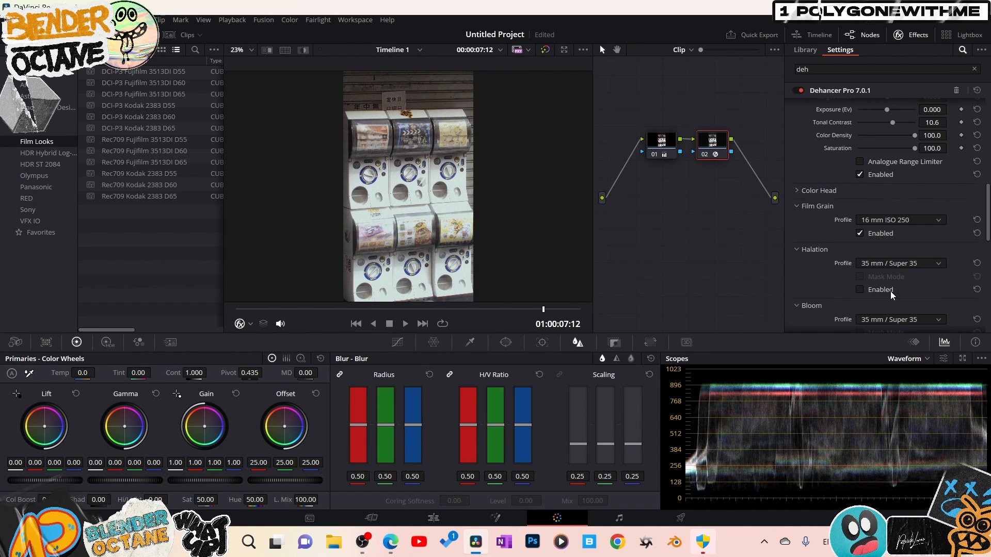
click(860, 290)
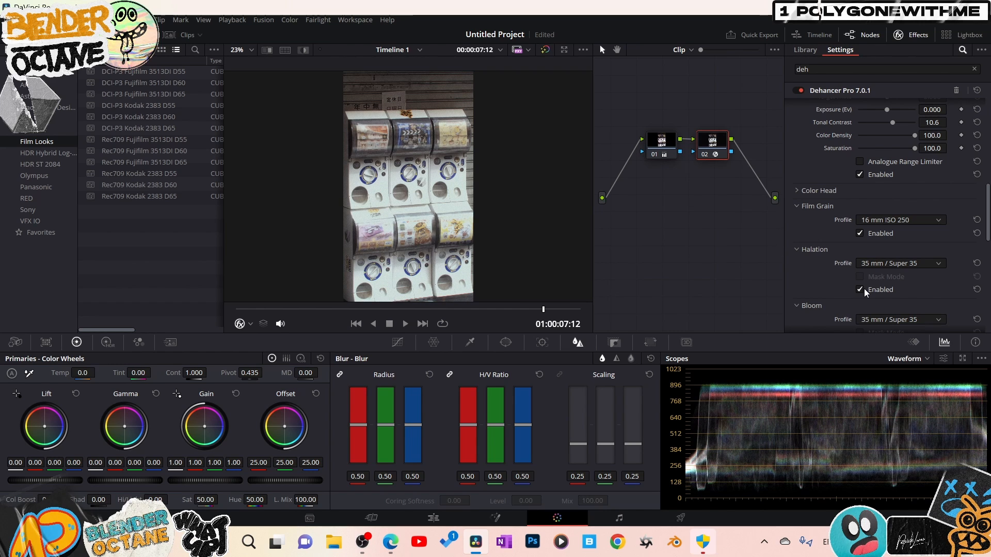
click(893, 267)
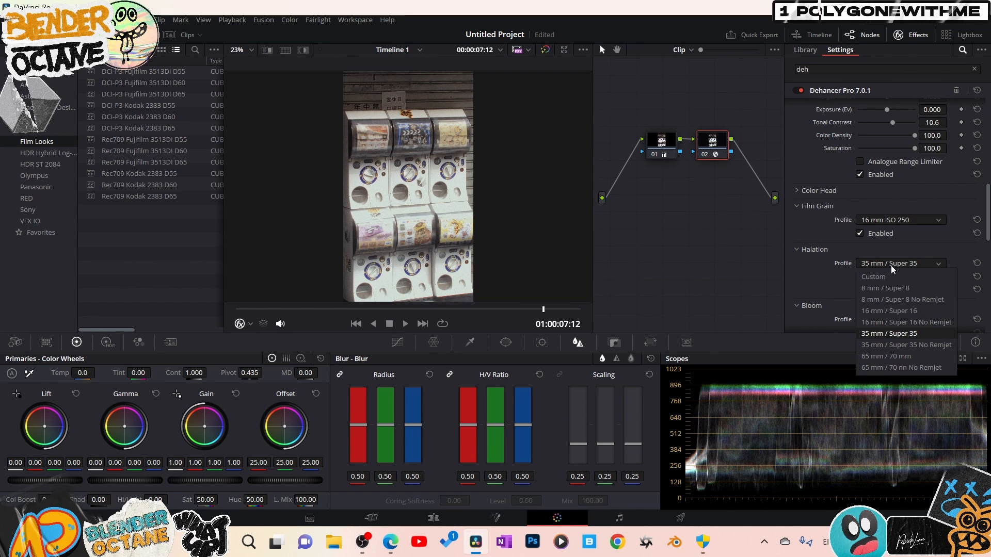
click(883, 311)
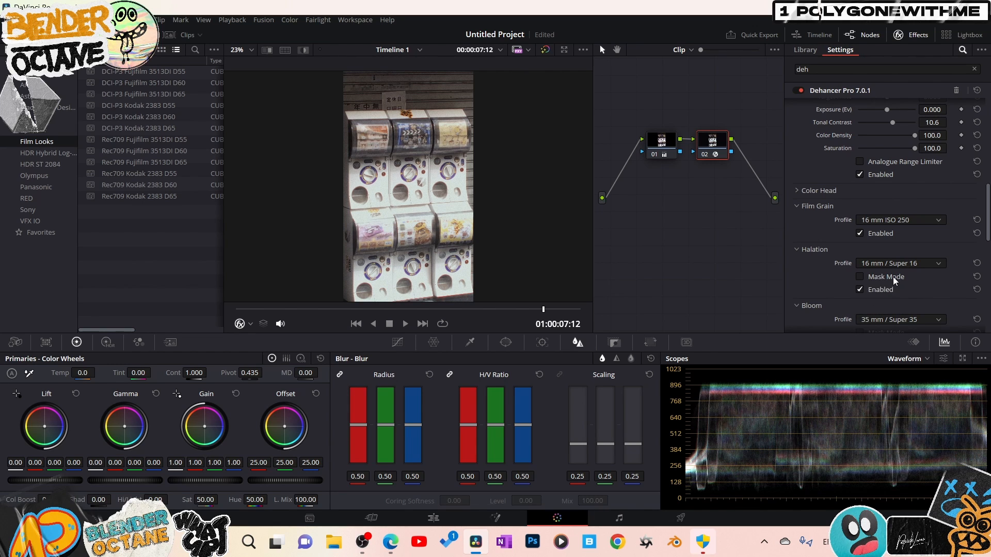
Using the Halation mask preview as a guide, switch the Halation profile to Custom, reduce Impact to 40.3, and disable Mask Mode.
click(860, 277)
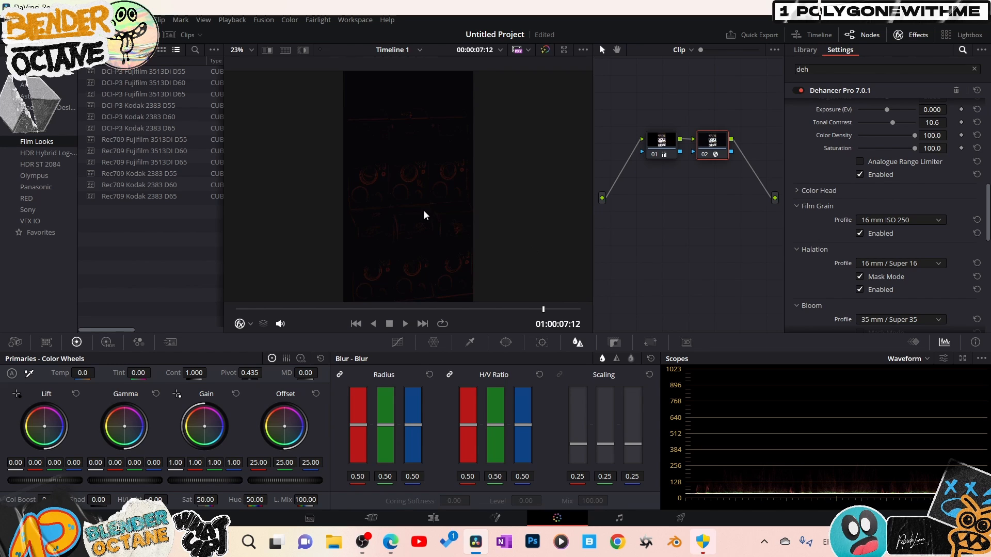
scroll(429, 217, up, 3)
scroll(433, 223, up, 2)
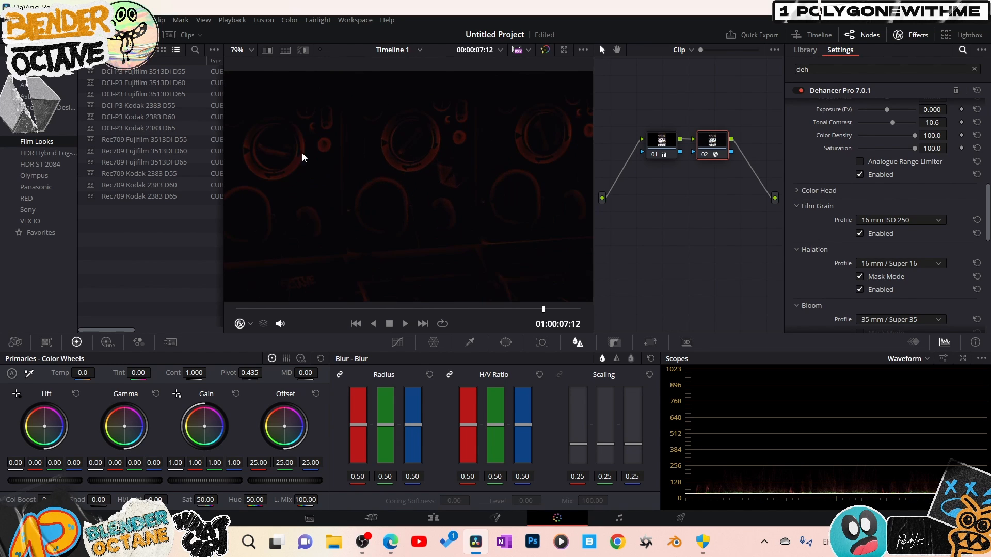
click(885, 264)
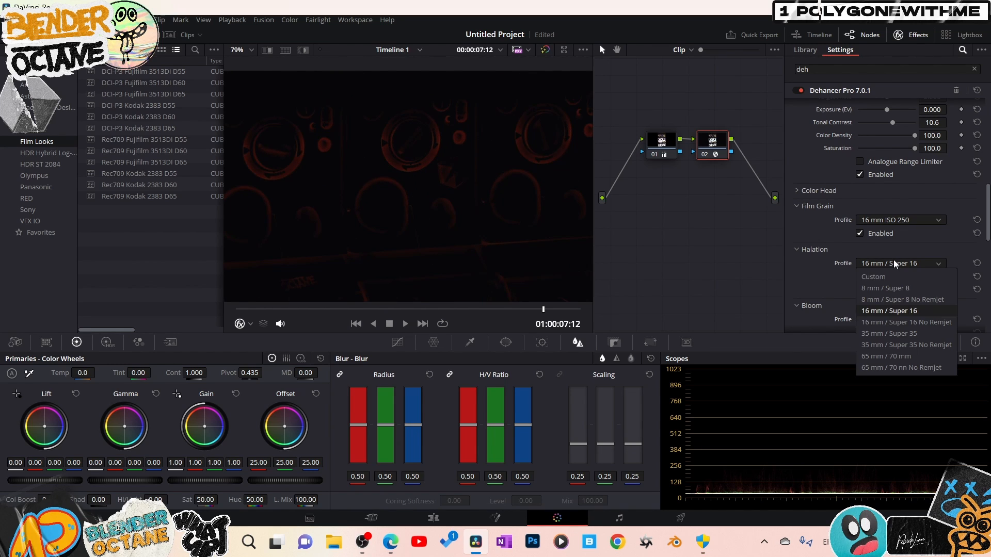
click(895, 277)
scroll(895, 280, down, 3)
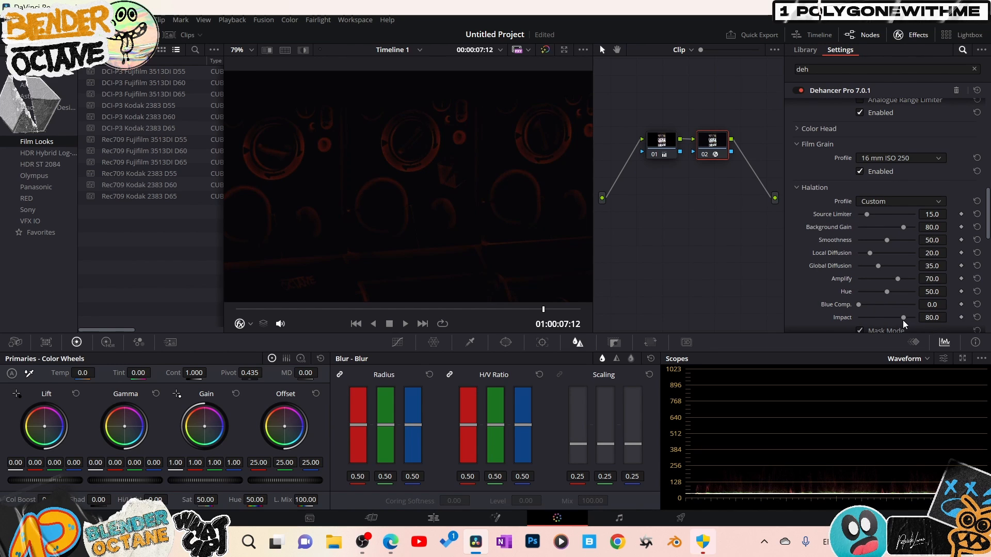
click(901, 318)
drag(901, 319, 881, 319)
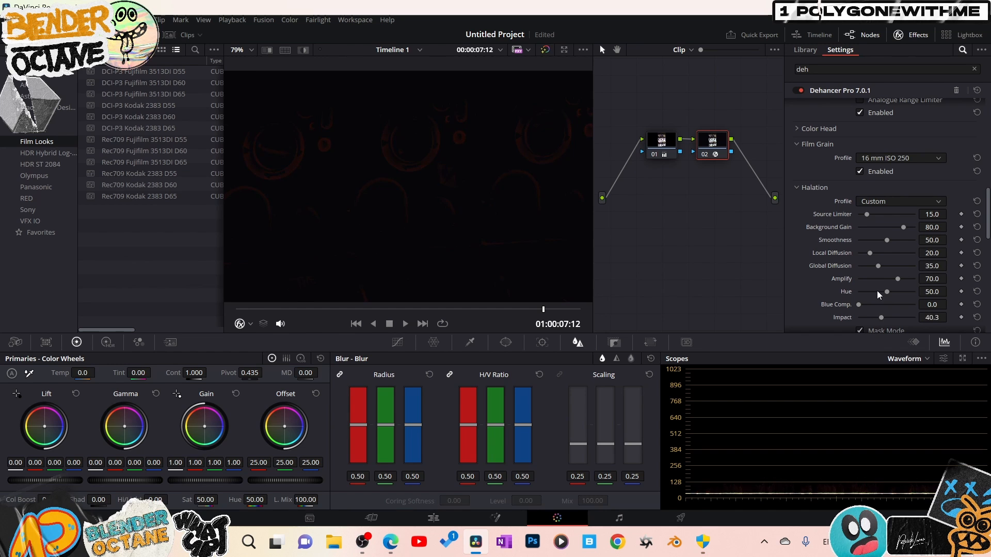
scroll(856, 310, down, 3)
click(859, 269)
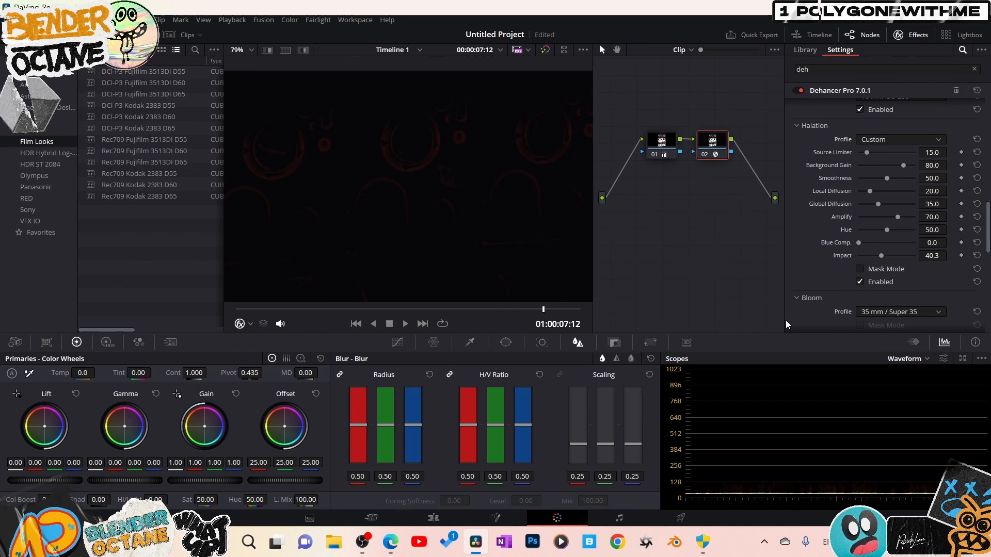
scroll(422, 187, down, 2)
scroll(423, 187, down, 5)
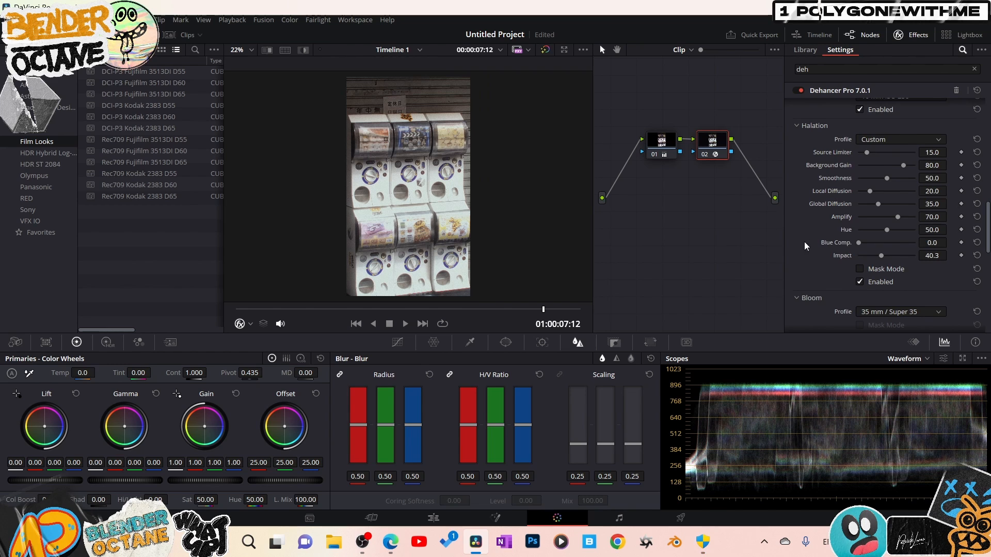
Enable Dehancer Pro's Film Damage with the 35 mm / Super 35 profile.
scroll(807, 246, down, 4)
scroll(813, 284, down, 1)
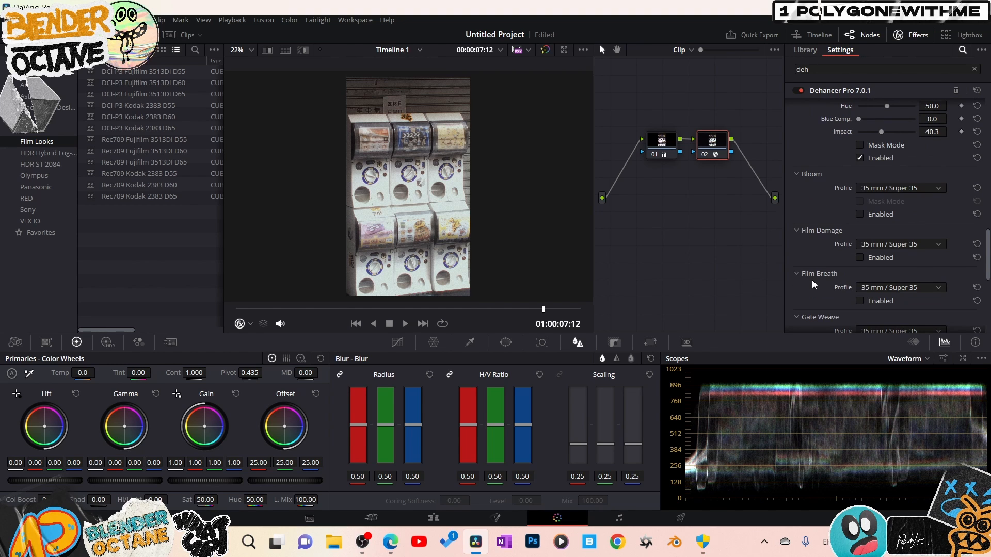
click(860, 257)
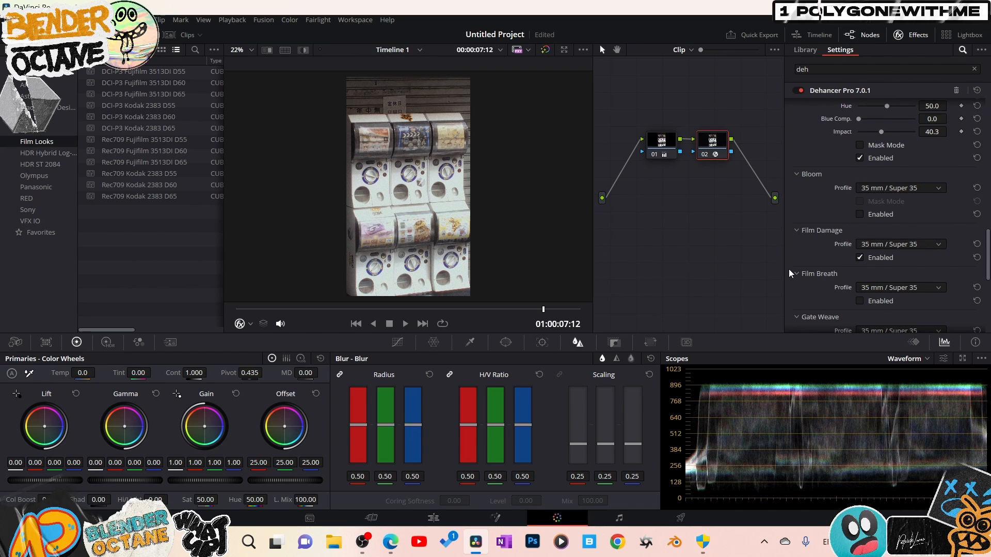
Collapse the Film Breath and Gate Weave settings and enable the Vignette with Size 40.3 and Feather 100.
scroll(802, 220, down, 3)
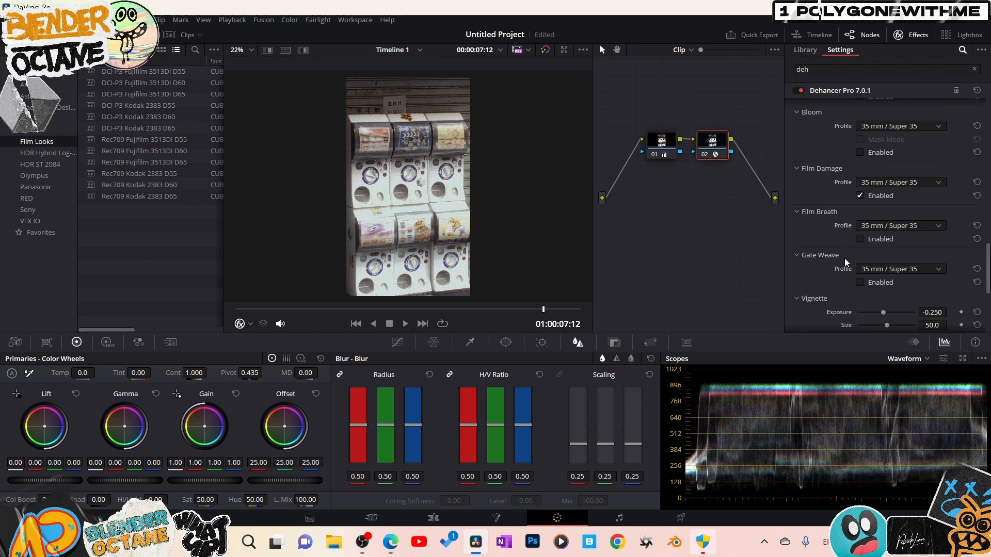
click(798, 211)
click(798, 230)
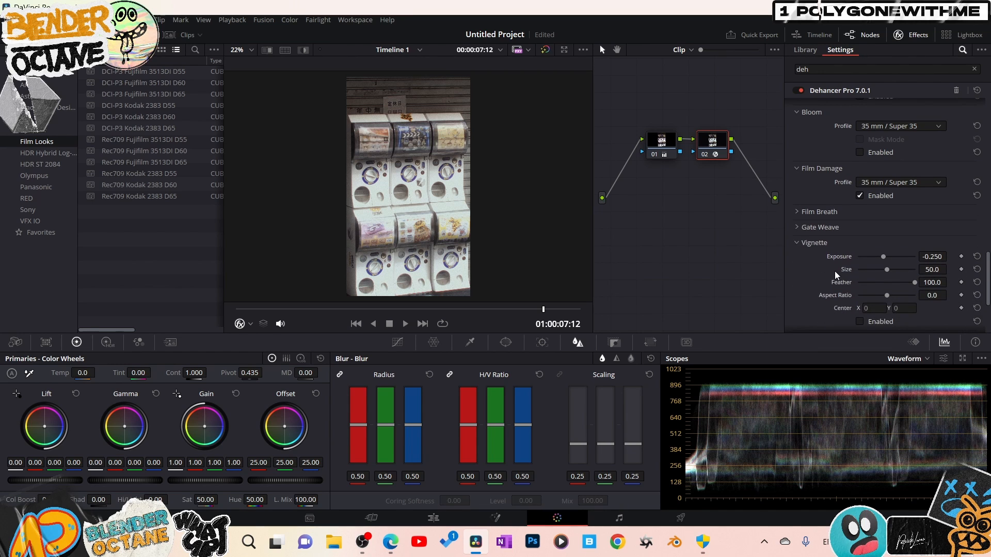
scroll(854, 298, down, 1)
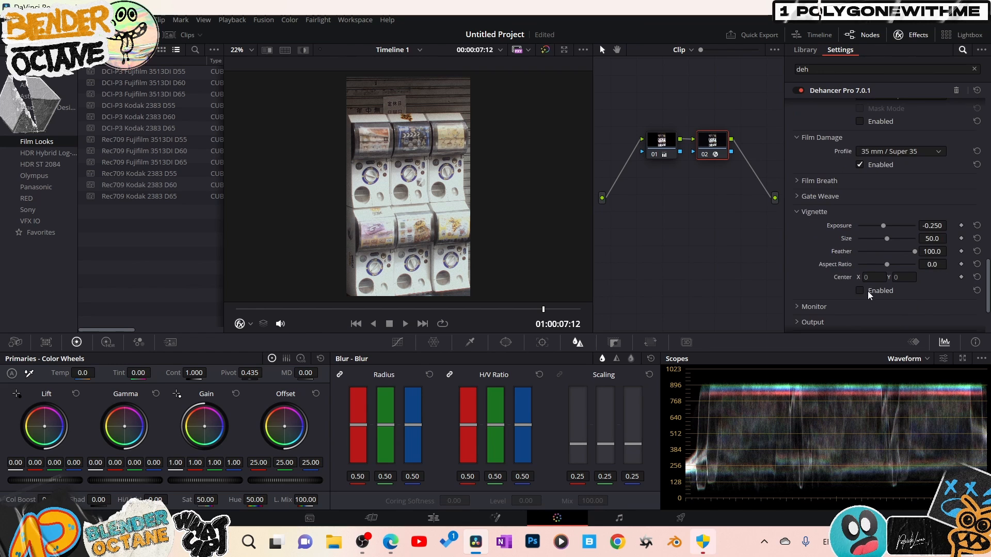
click(860, 291)
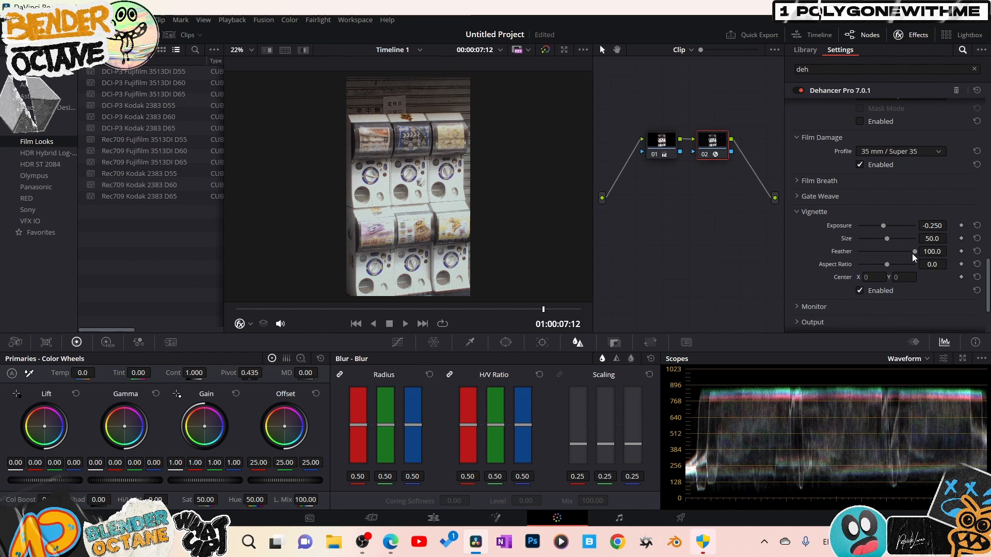
drag(915, 251, 828, 253)
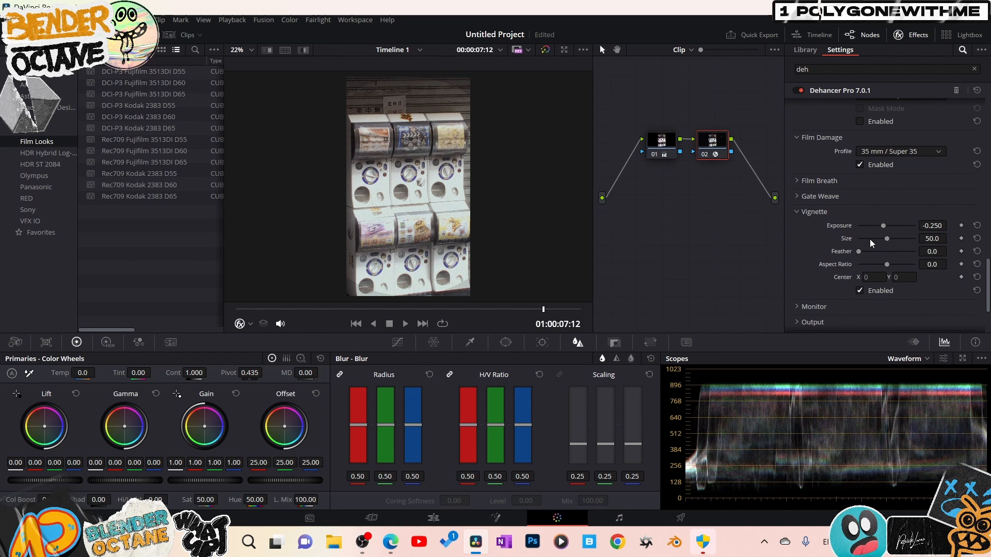
drag(888, 239, 924, 258)
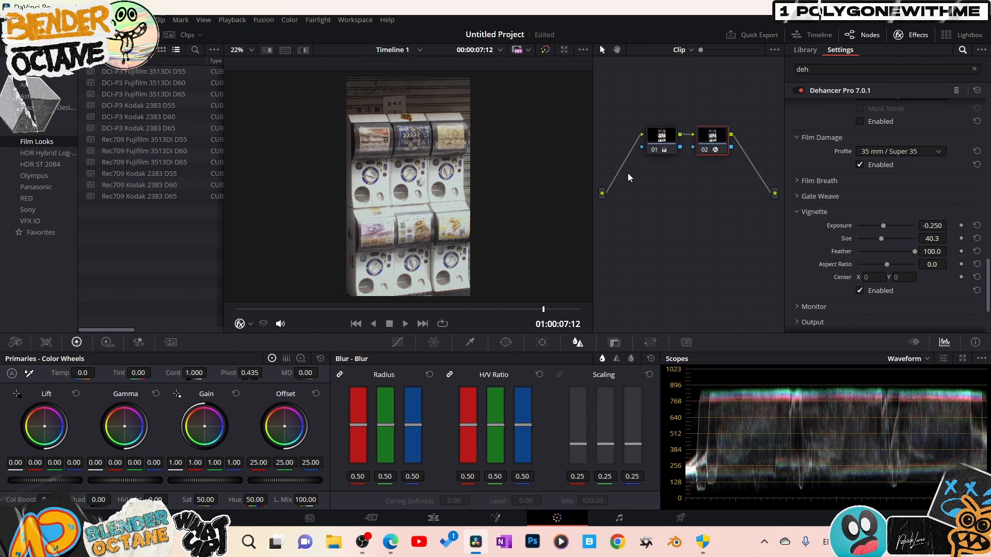
Add a third serial node below the first two and set its Contrast to 1.136.
drag(741, 233, 699, 233)
key(alt+s)
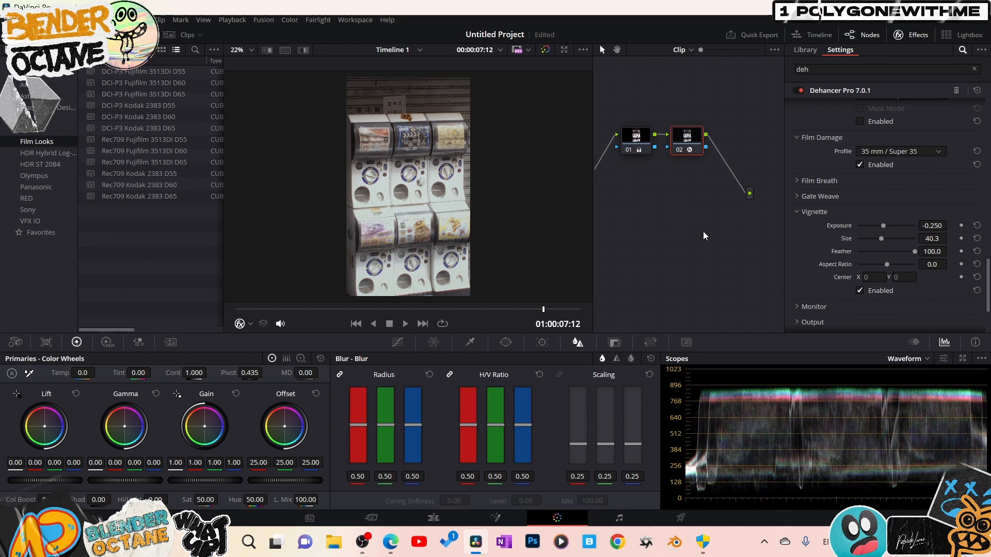
drag(736, 149, 625, 201)
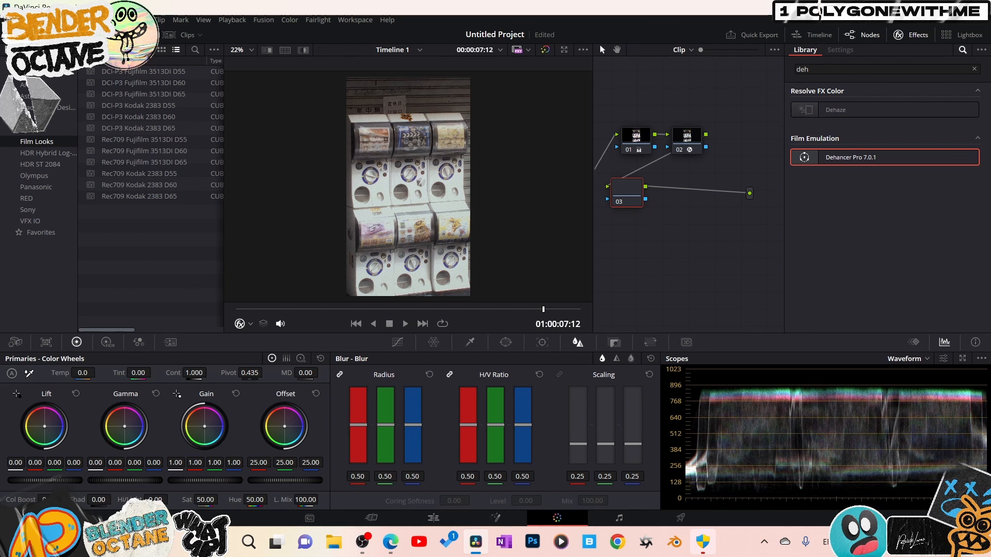
mouse_move(194, 373)
mouse_down()
mouse_move(265, 373)
mouse_move(209, 372)
mouse_up()
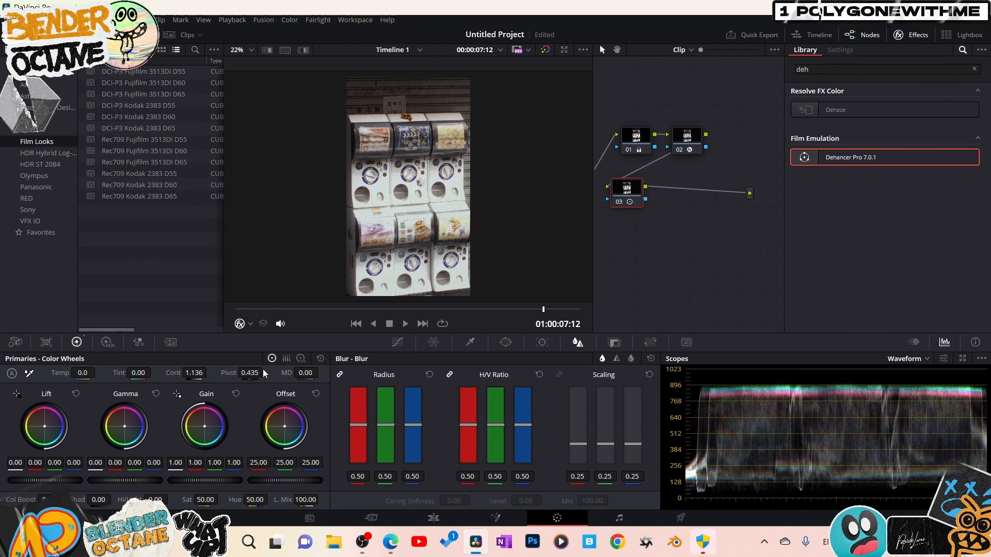
Switch the third node's primaries to Log Wheels and lower the Highlights to -0.05.
click(301, 358)
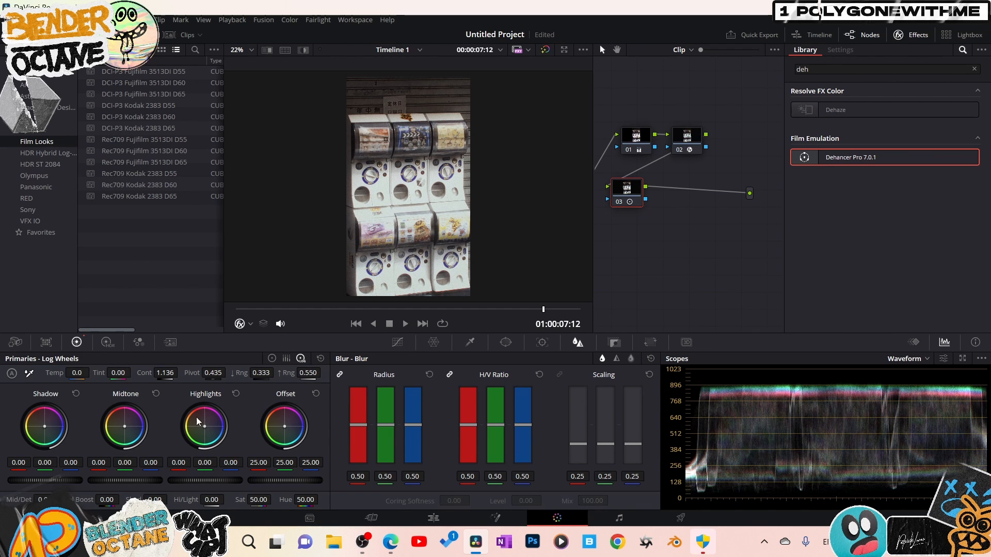
mouse_move(211, 484)
mouse_down()
mouse_move(190, 484)
mouse_move(219, 484)
mouse_move(199, 484)
mouse_move(210, 483)
mouse_up()
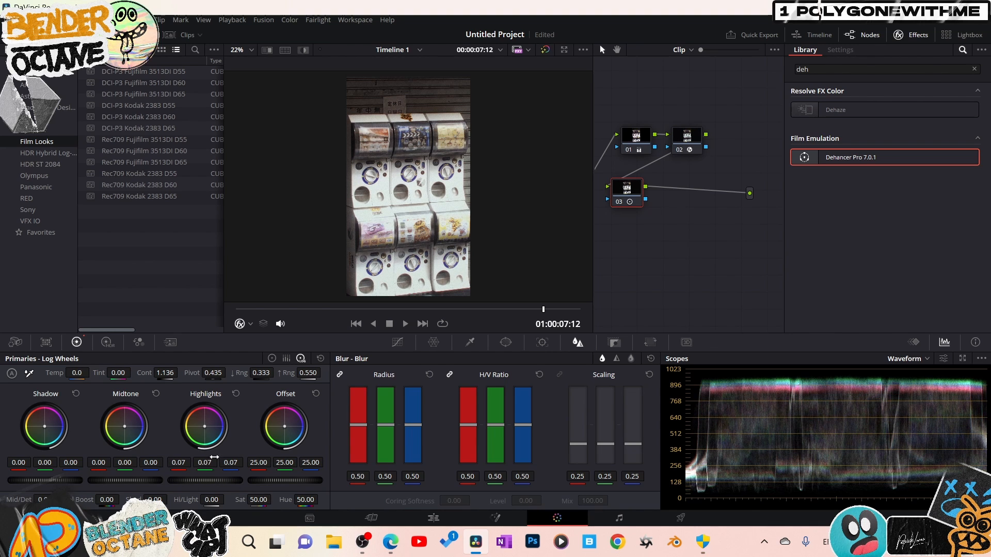
click(236, 394)
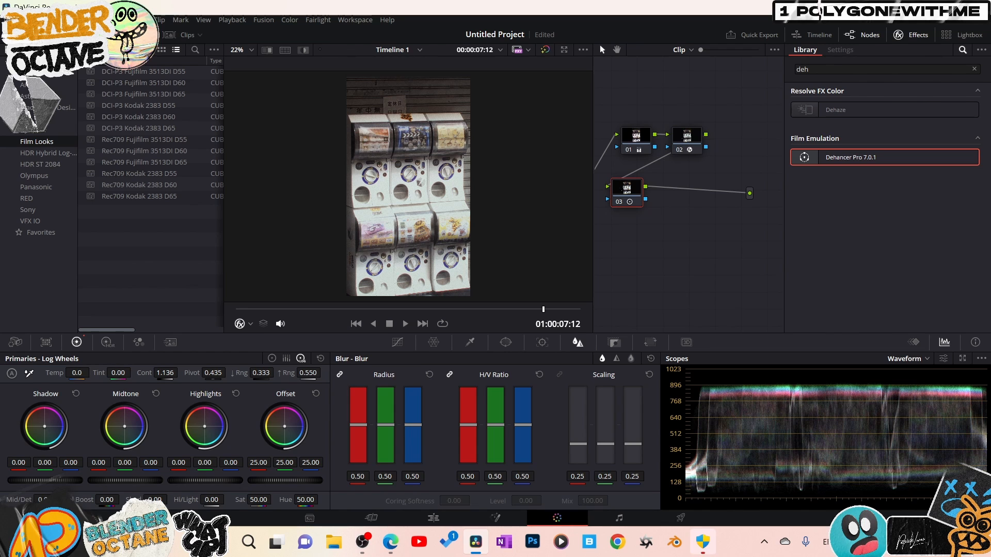
drag(205, 481, 200, 481)
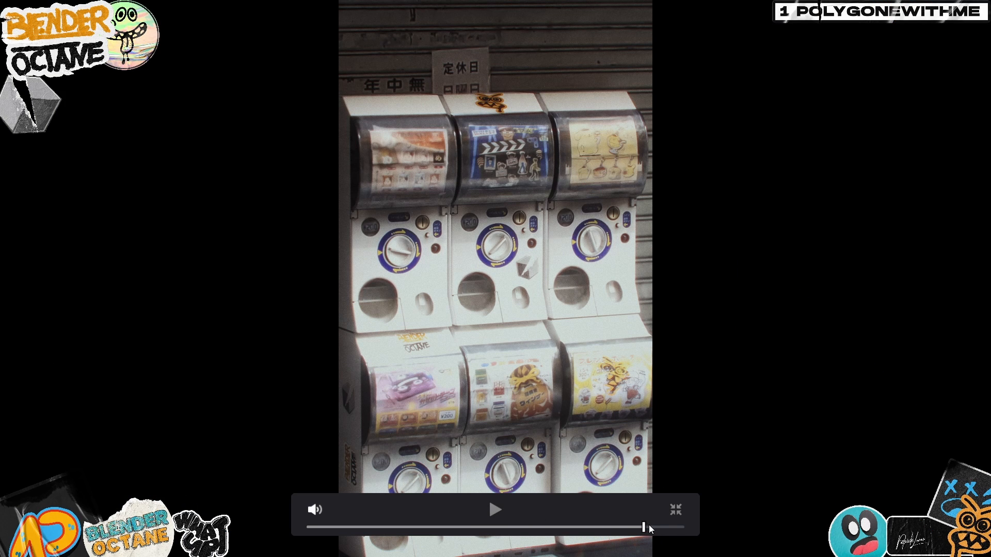
Scrub through the graded clip in the full-screen viewer to check the look, and return to the Color page.
click(613, 528)
drag(557, 529, 350, 523)
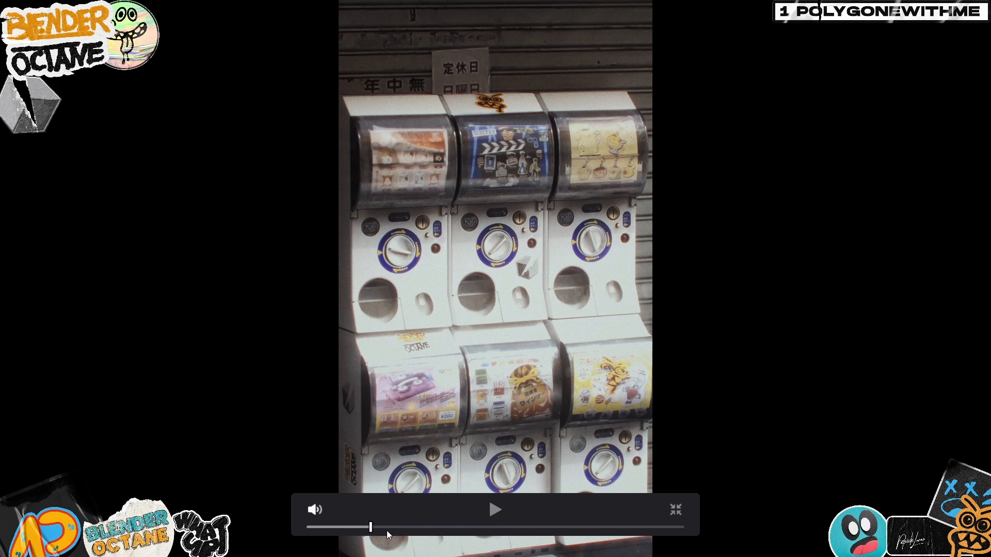
drag(386, 531, 569, 513)
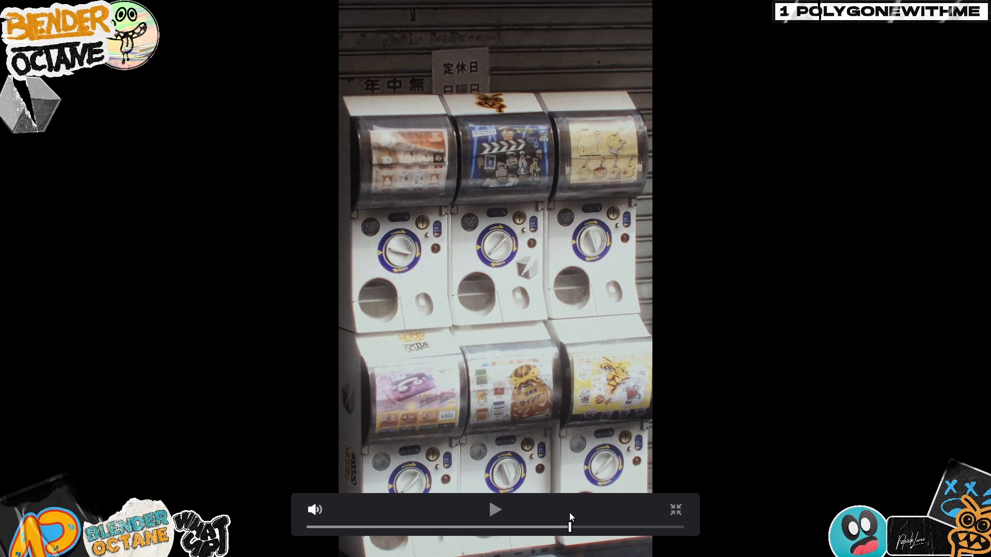
key(Escape)
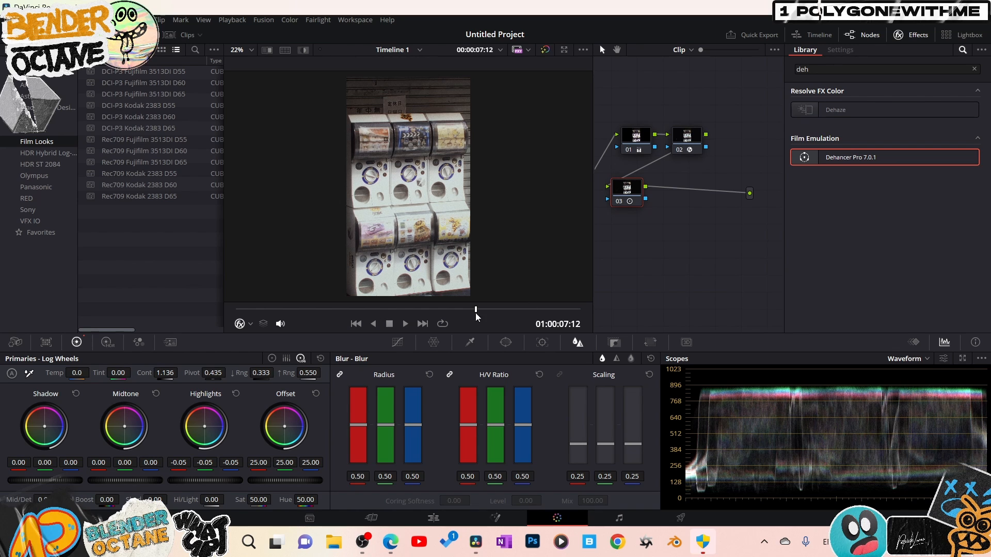
On the Deliver page, set up an MP4 H.264 export named "gotcha YT video" at 1080 x 1920 and add it to the render queue.
drag(663, 244, 668, 248)
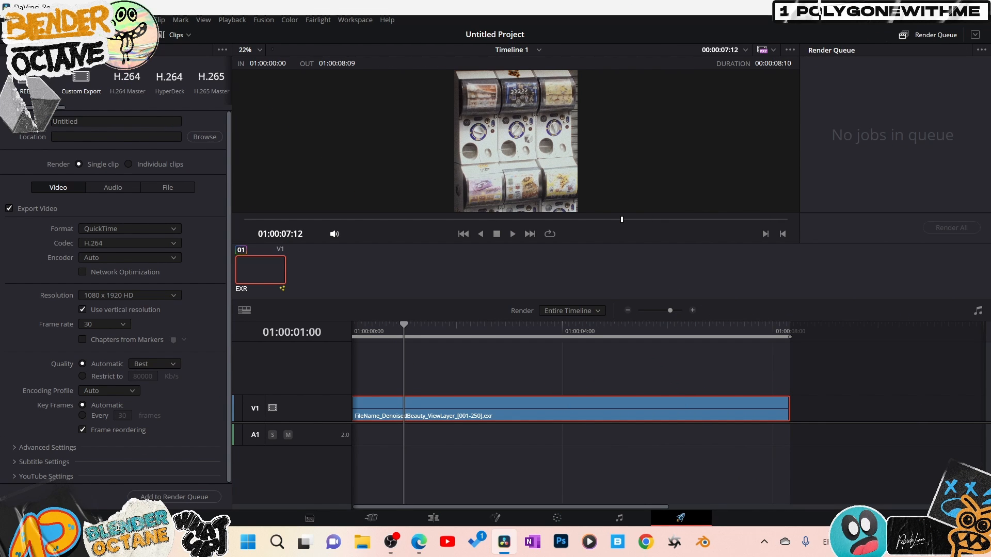
click(27, 83)
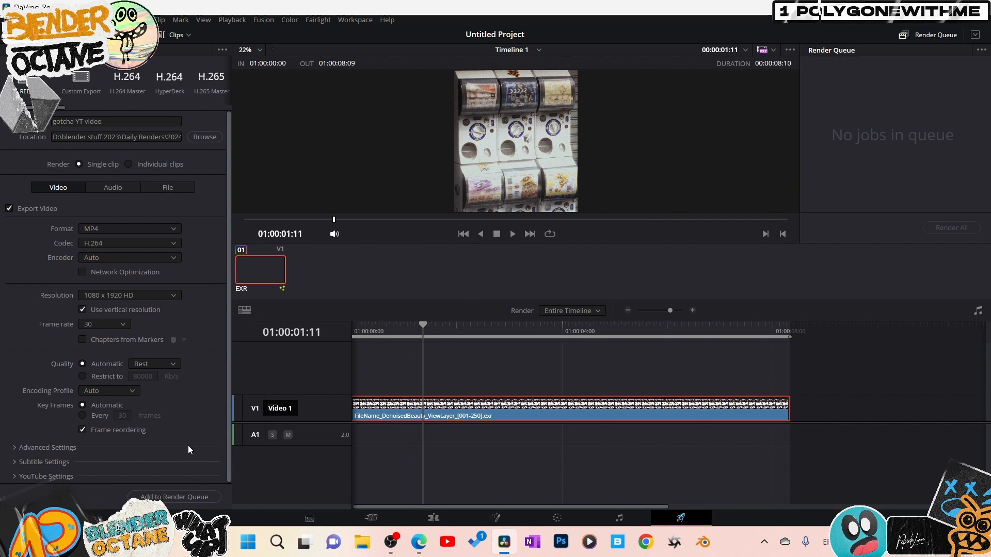
click(174, 498)
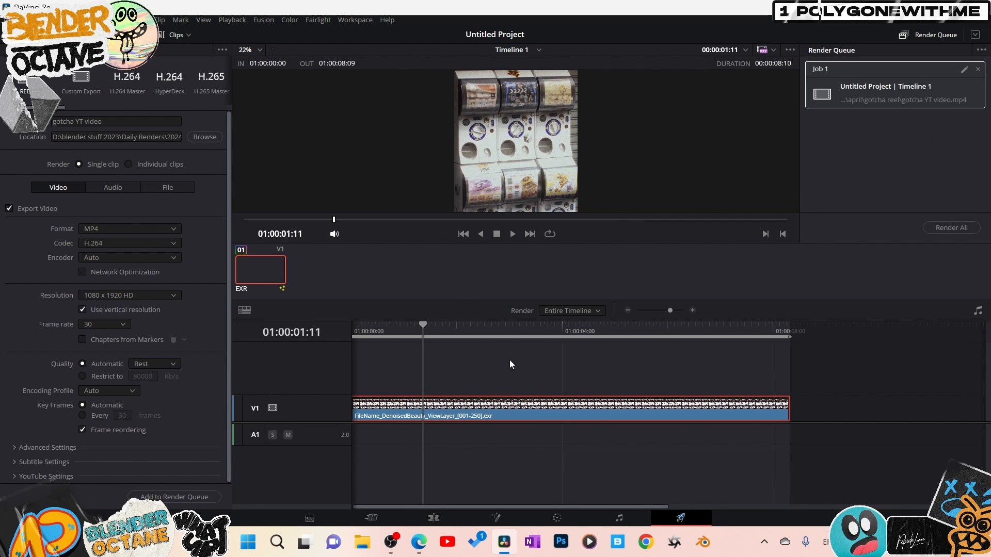